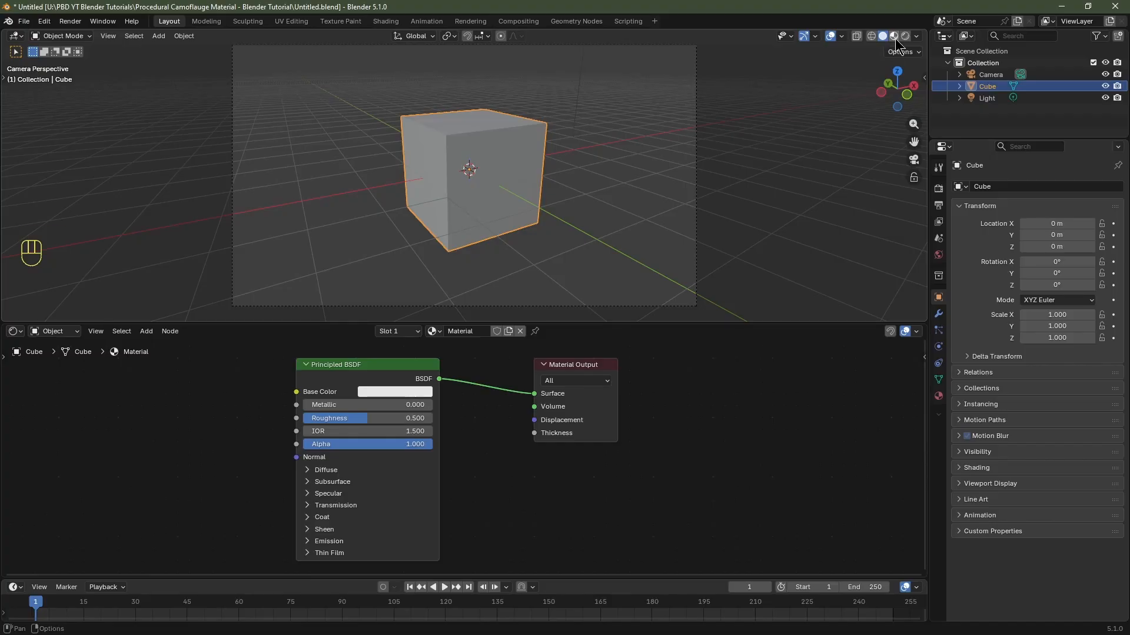
- Switch the 3D viewport to Material Preview shading and enlarge the shader editor area
{"action": "left_click", "coordinate": [894, 36]}
{"action": "left_click_drag", "start_coordinate": [664, 322], "coordinate": [664, 206]}
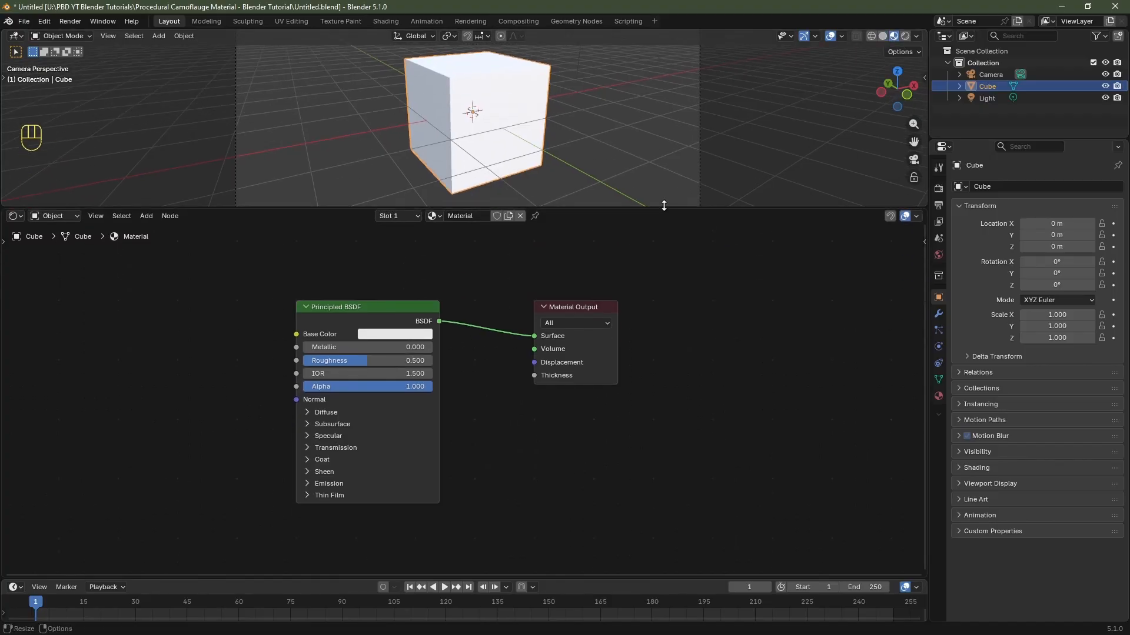
- Rename the cube's material to "Woodland DPM Camouflage"
{"action": "left_click", "coordinate": [475, 215]}
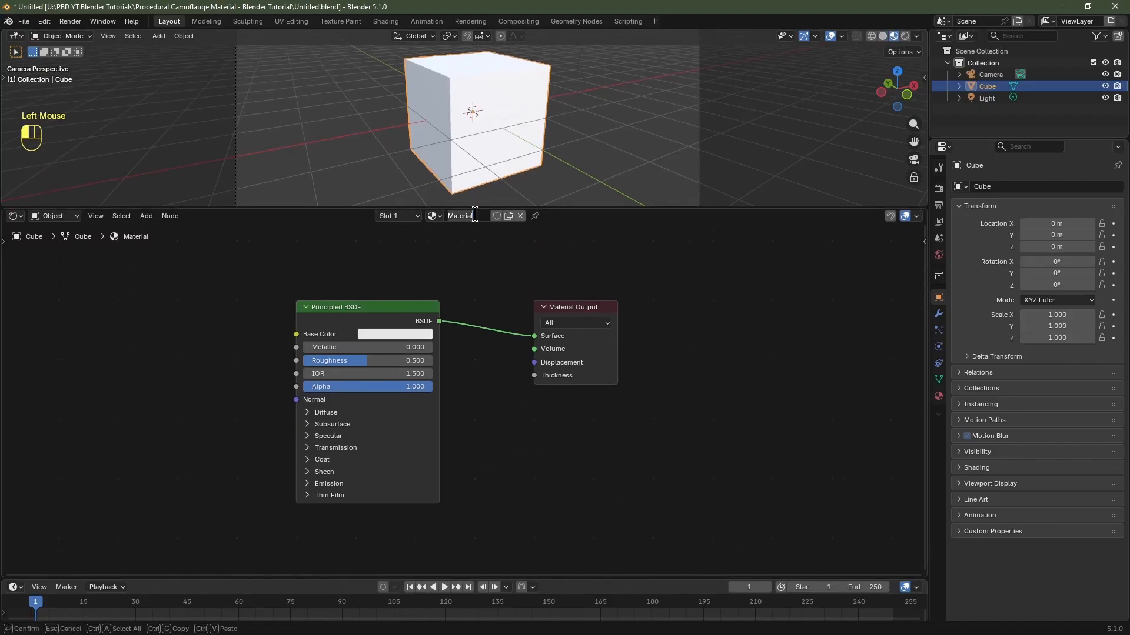
{"action": "type", "text": "Woodland DPM Cam"}
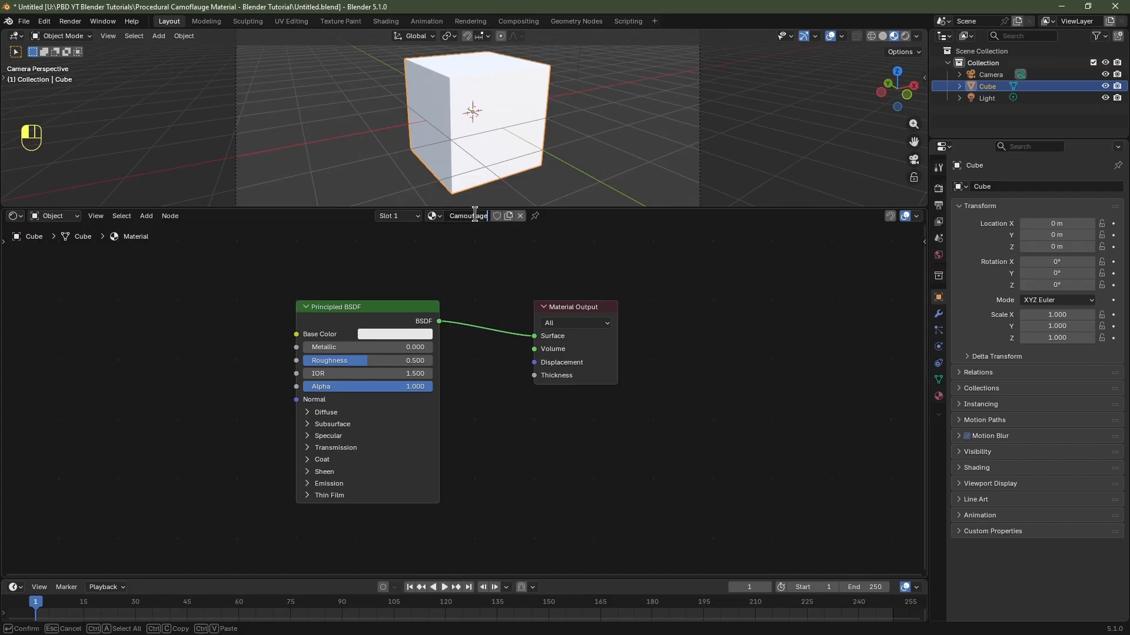
{"action": "type", "text": "ouflage"}
{"action": "key", "text": "Return"}
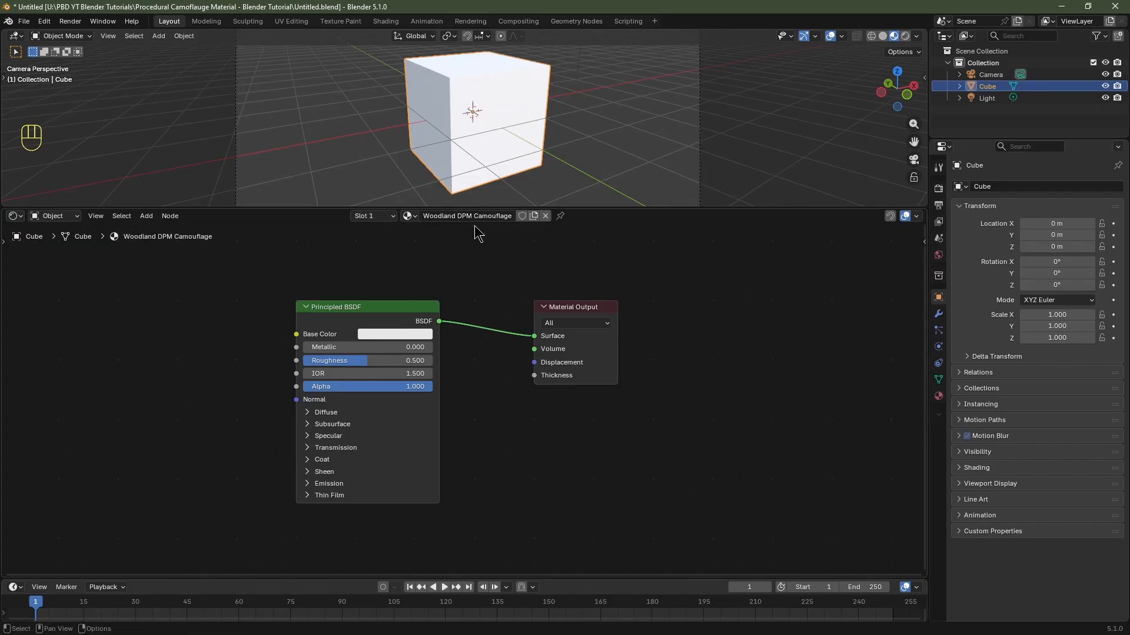
- Add a Noise Texture node well to the left of the Principled BSDF and set its dimensions to 4D
{"action": "middle_click_drag", "start_coordinate": [303, 321], "coordinate": [586, 300]}
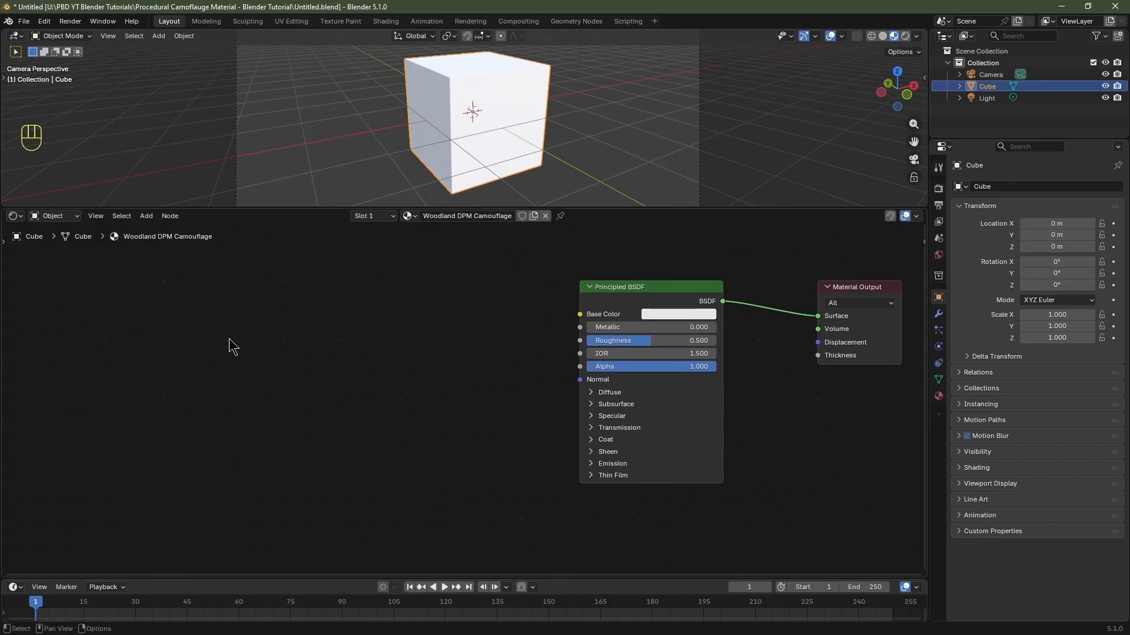
{"action": "key", "text": "shift+a"}
{"action": "mouse_move", "coordinate": [219, 421]}
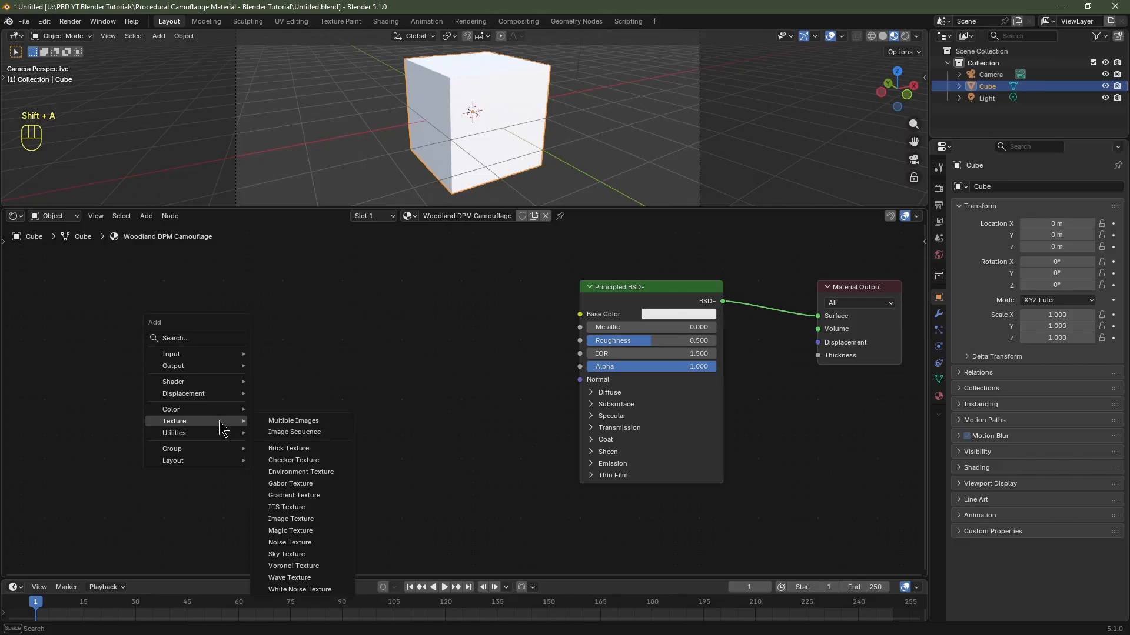
{"action": "left_click", "coordinate": [287, 542]}
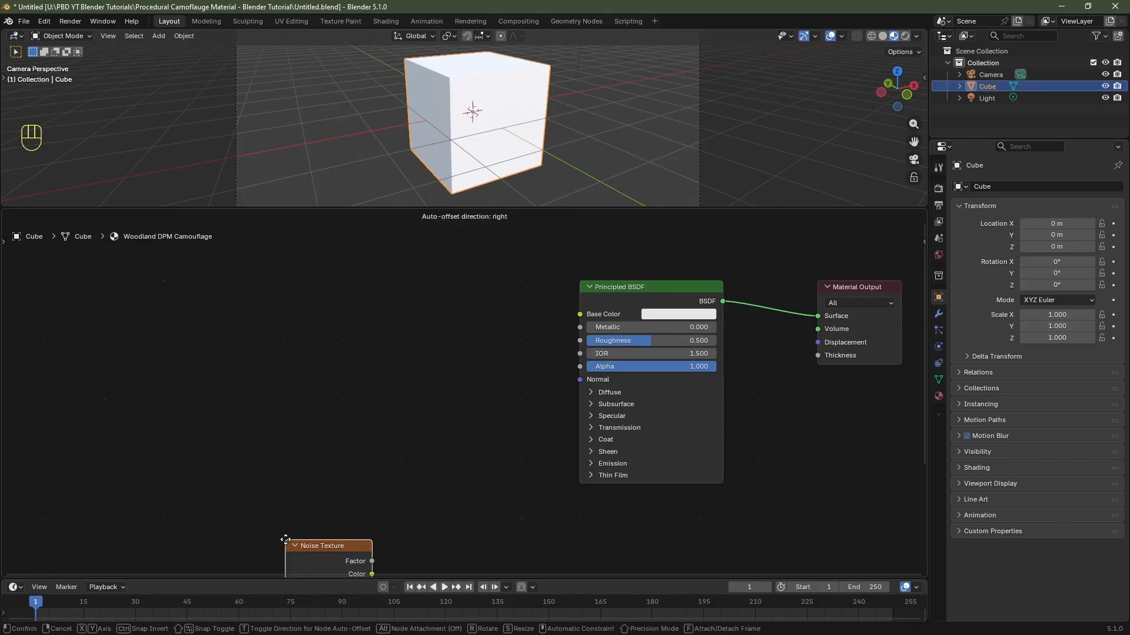
{"action": "left_click", "coordinate": [175, 272]}
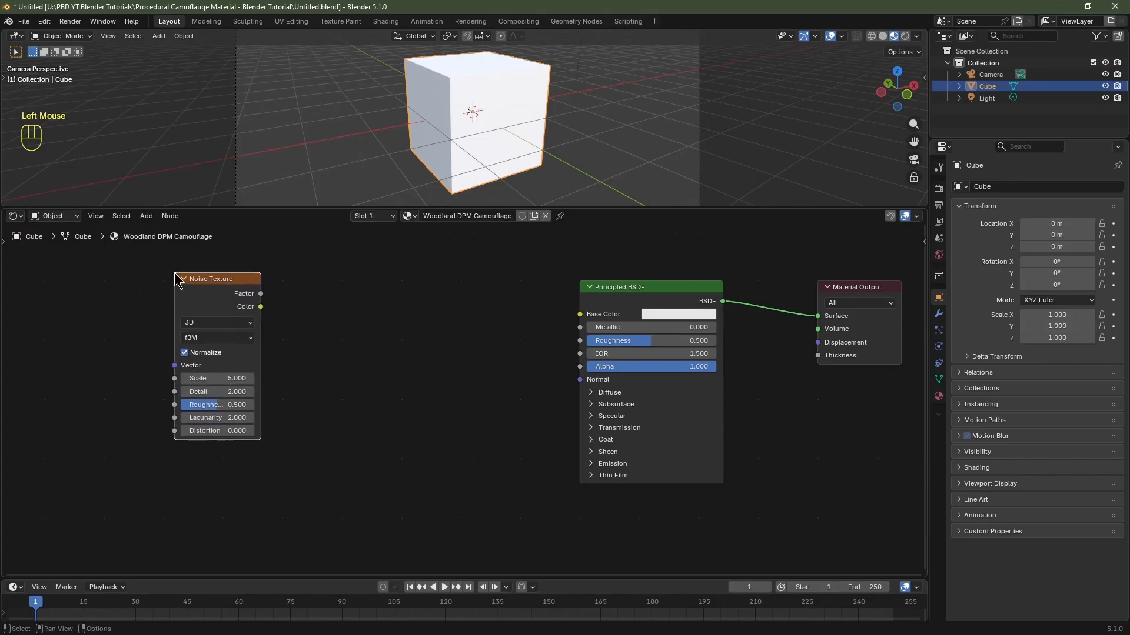
{"action": "left_click", "coordinate": [205, 324]}
{"action": "left_click", "coordinate": [203, 386]}
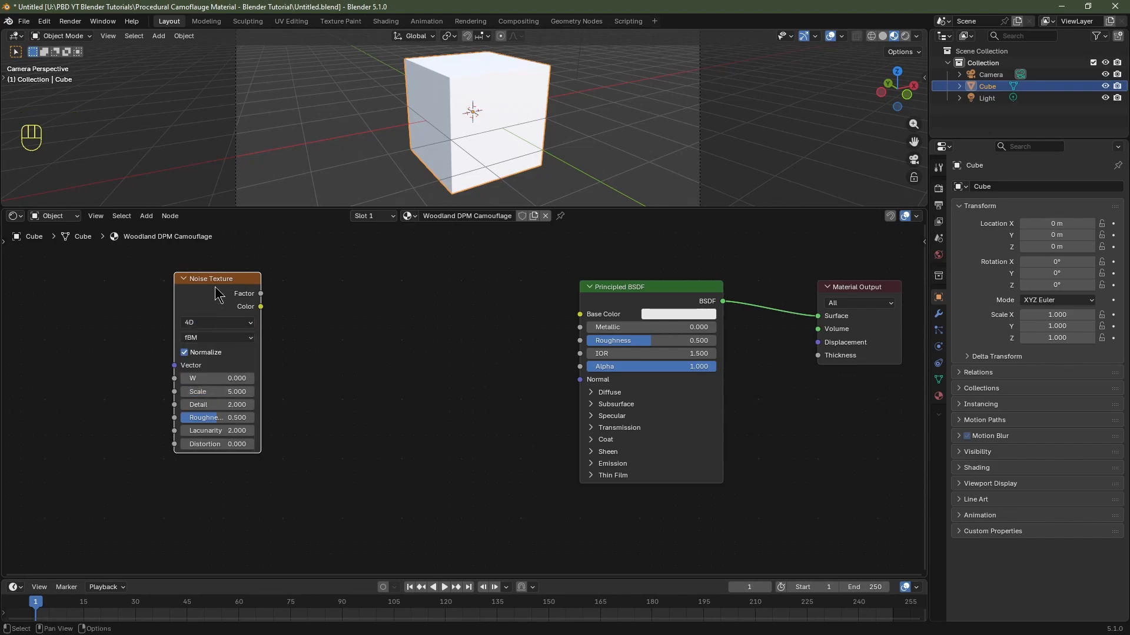
- Add Texture Coordinate and Mapping nodes to the Noise Texture and feed the Object output into the Mapping vector
{"action": "key", "text": "ctrl+t"}
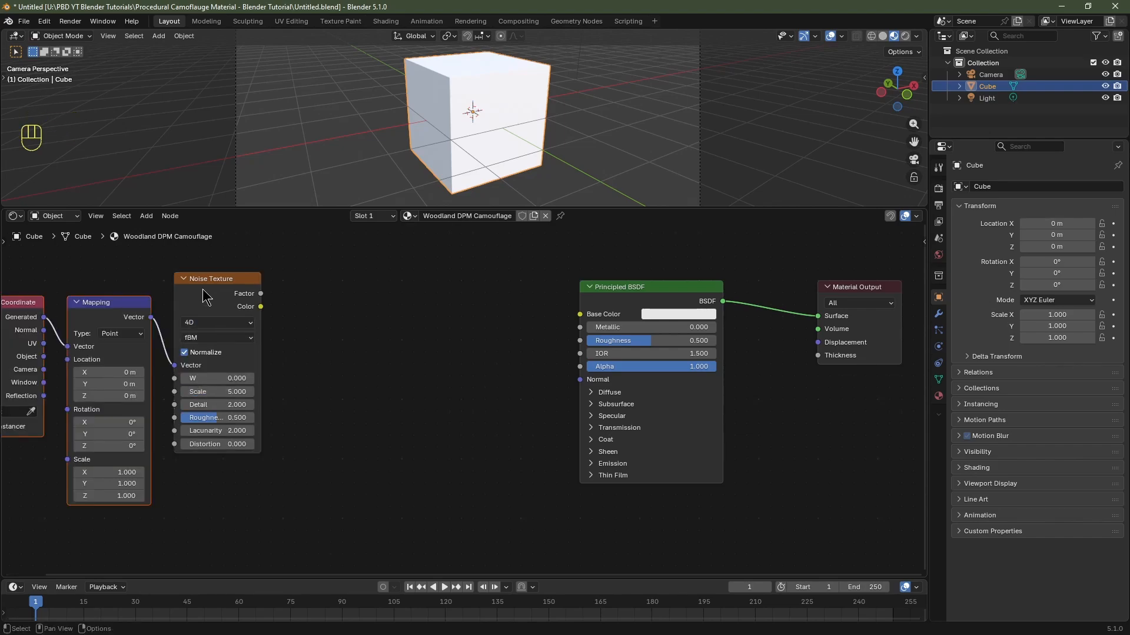
{"action": "middle_click_drag", "start_coordinate": [204, 290], "coordinate": [244, 294]}
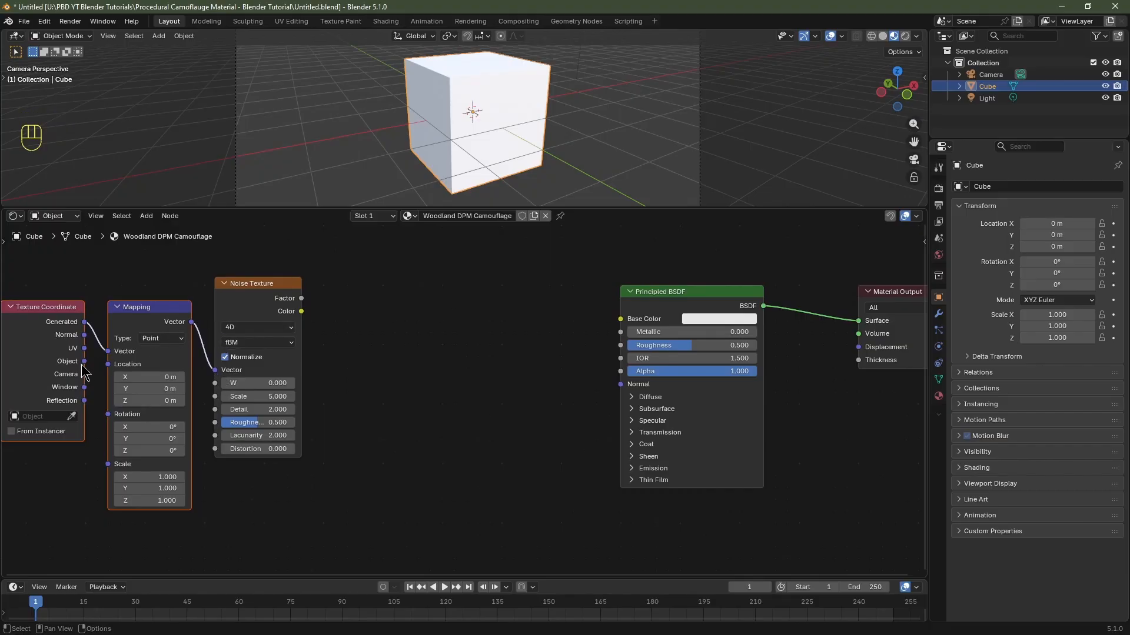
{"action": "left_click_drag", "start_coordinate": [84, 362], "coordinate": [107, 353]}
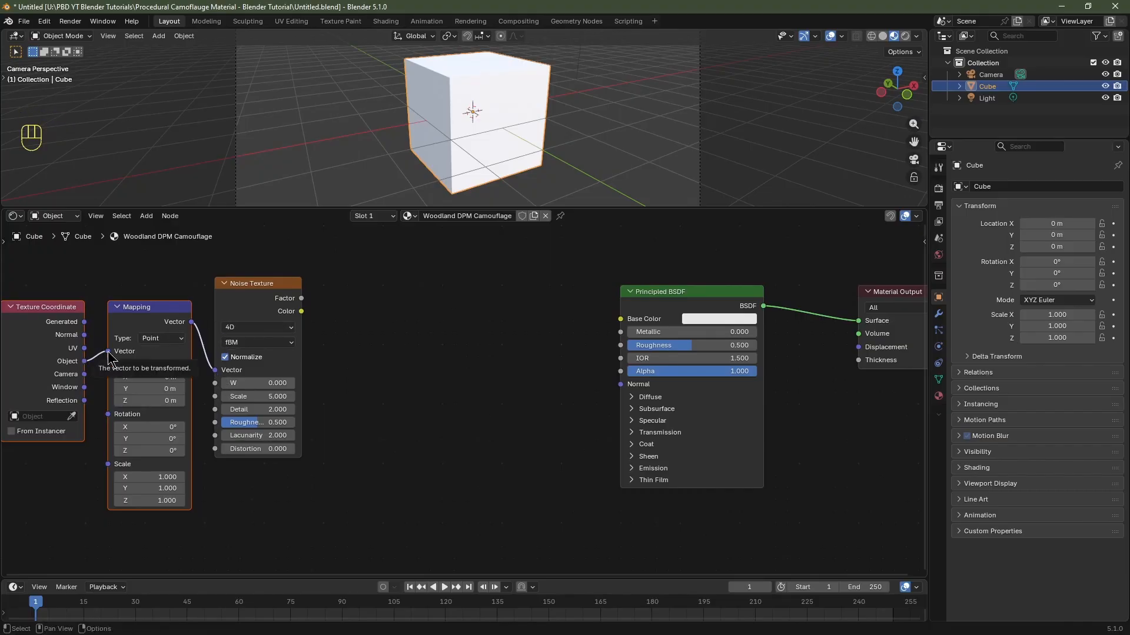
- Set the Noise Texture's Scale, Detail and Distortion to 1 each
{"action": "left_click", "coordinate": [260, 395]}
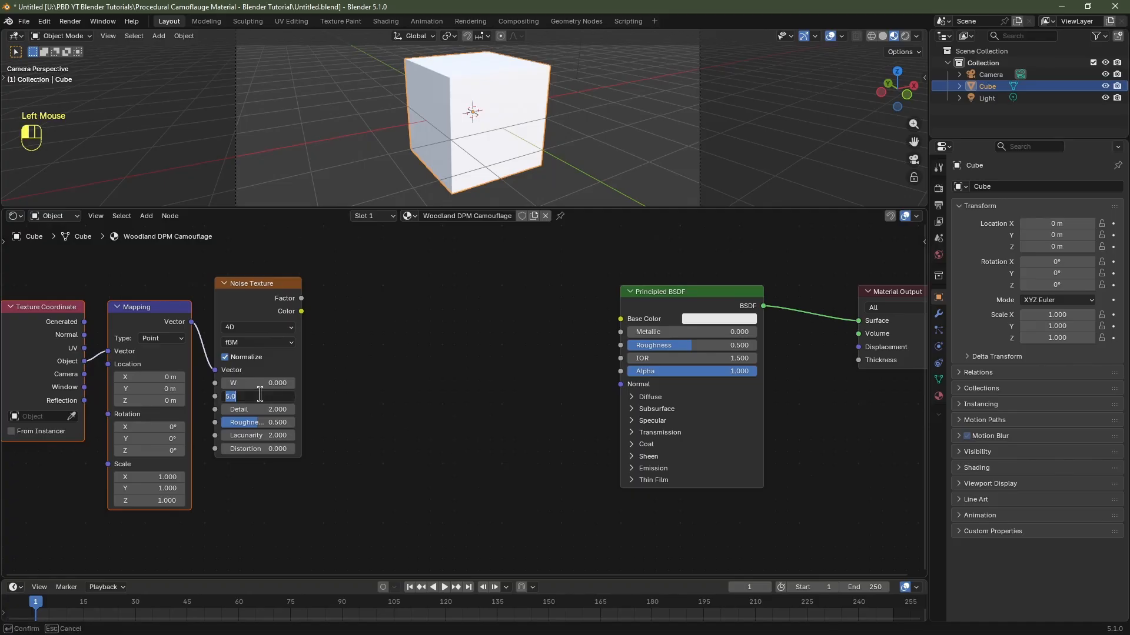
{"action": "type", "text": "1"}
{"action": "key", "text": "Tab"}
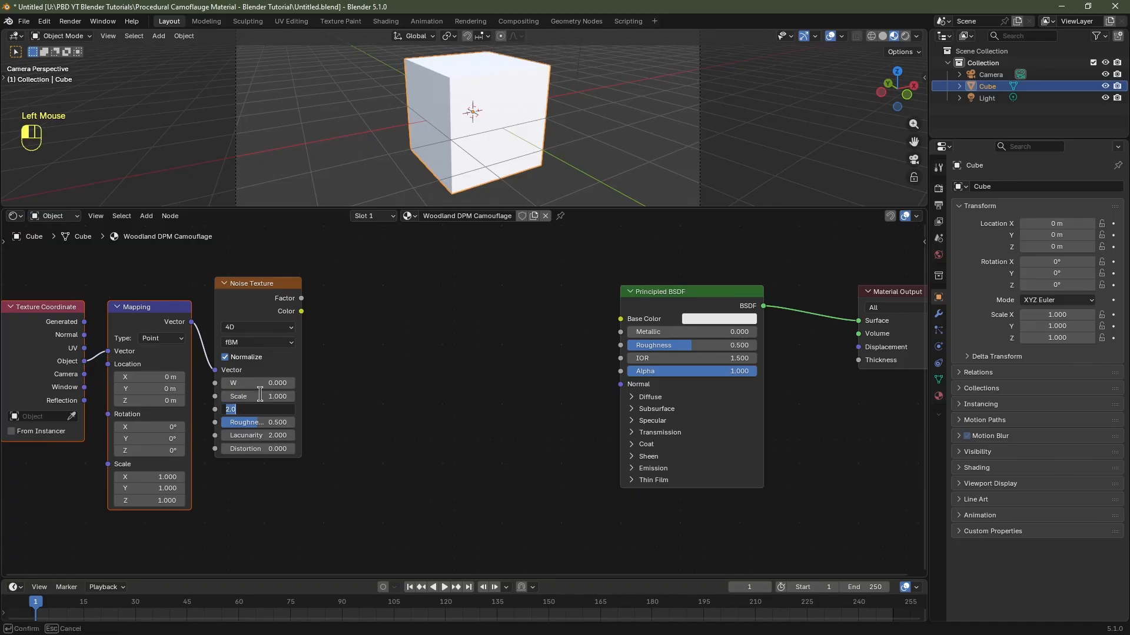
{"action": "type", "text": "1"}
{"action": "key", "text": "Return"}
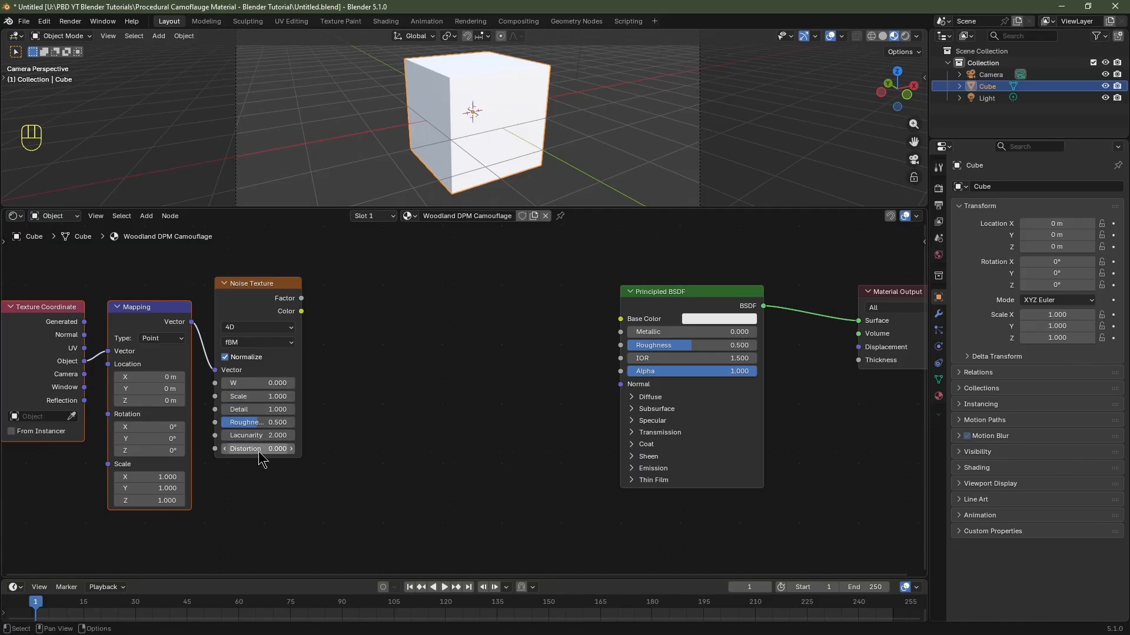
{"action": "left_click", "coordinate": [260, 449]}
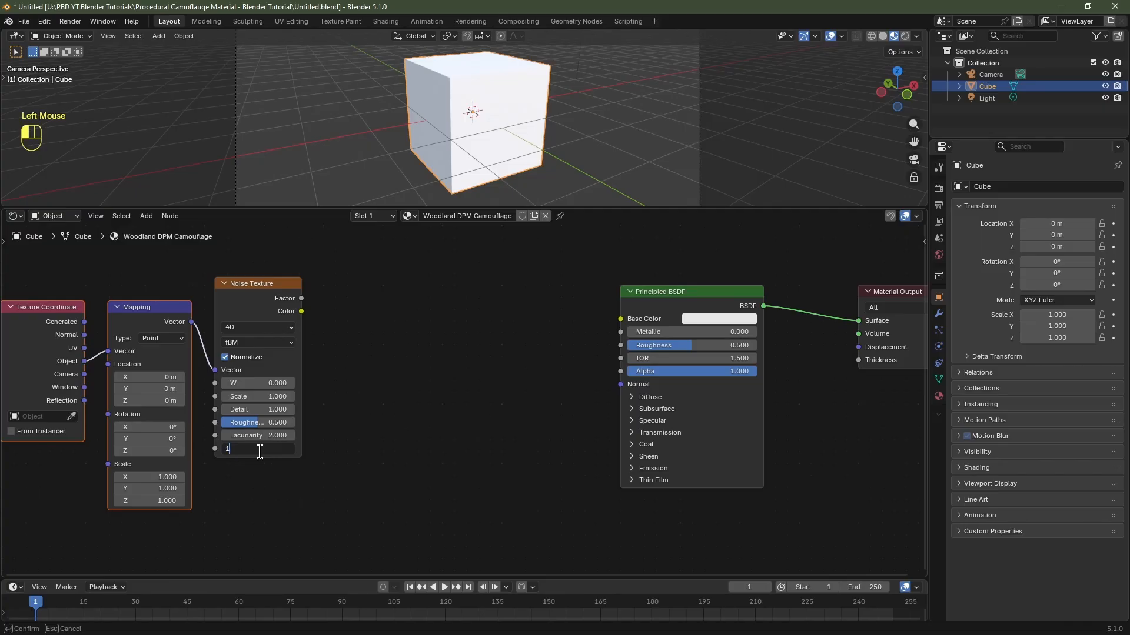
{"action": "type", "text": "1"}
{"action": "key", "text": "Return"}
- Link the Noise Texture's Factor to the Principled BSDF's Base Color and insert a Color Ramp node into that link
{"action": "left_click_drag", "start_coordinate": [301, 300], "coordinate": [628, 327]}
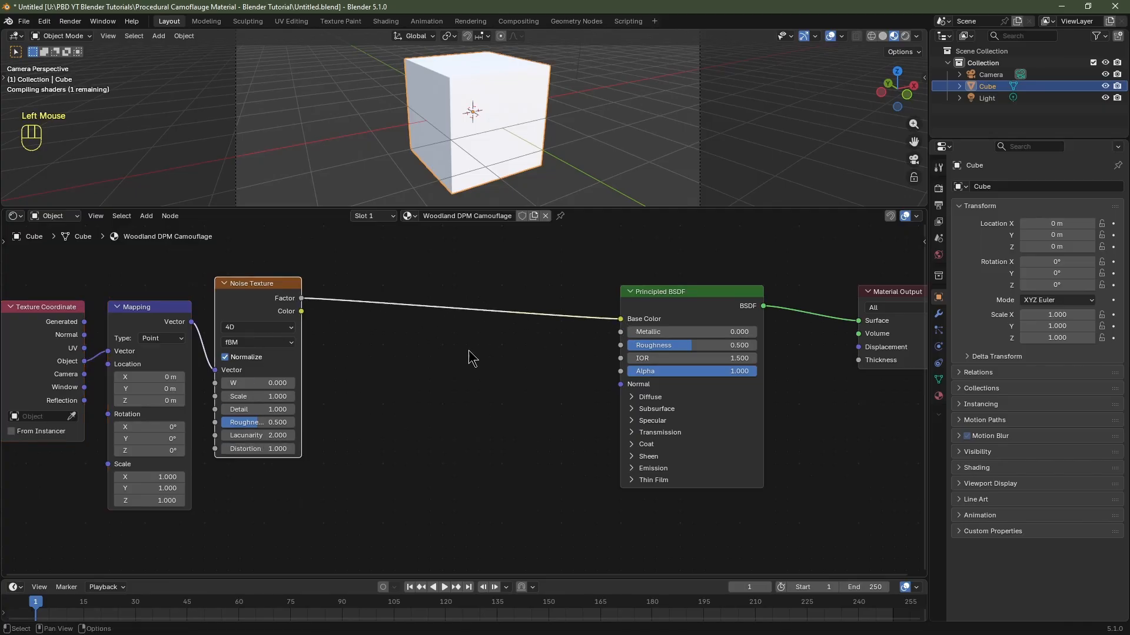
{"action": "key", "text": "shift+a"}
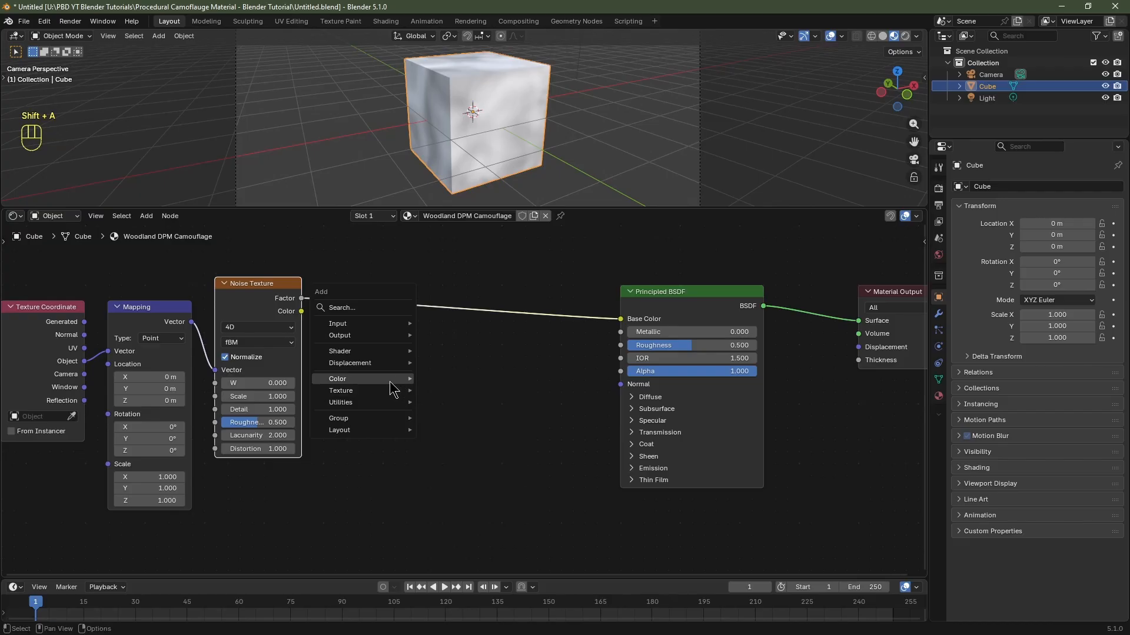
{"action": "mouse_move", "coordinate": [391, 382]}
{"action": "left_click", "coordinate": [452, 402]}
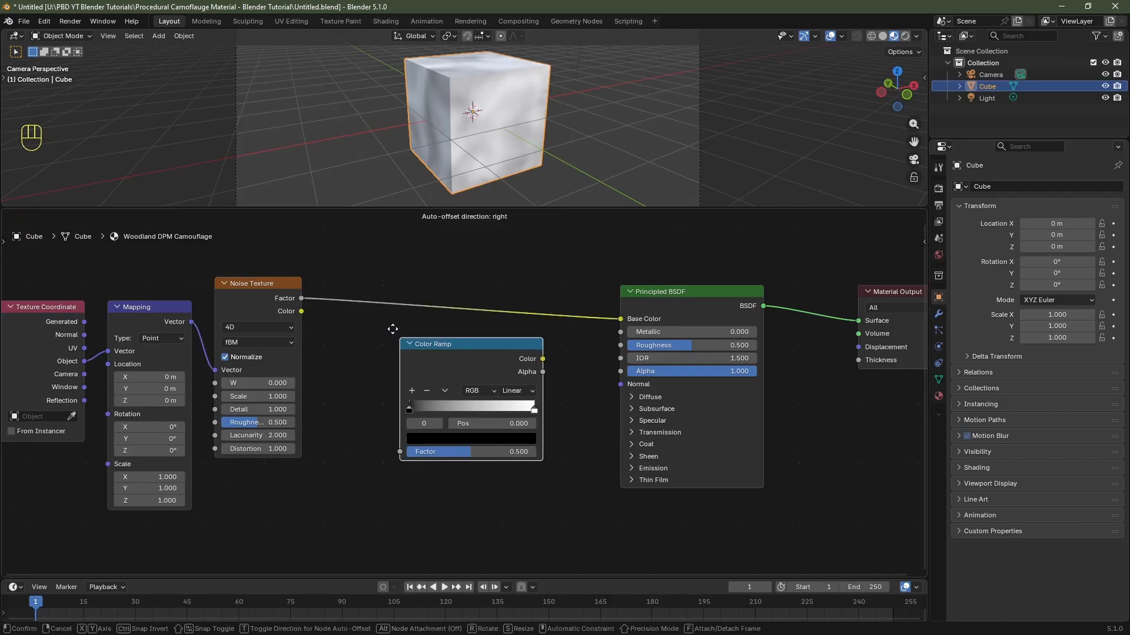
{"action": "left_click", "coordinate": [357, 278]}
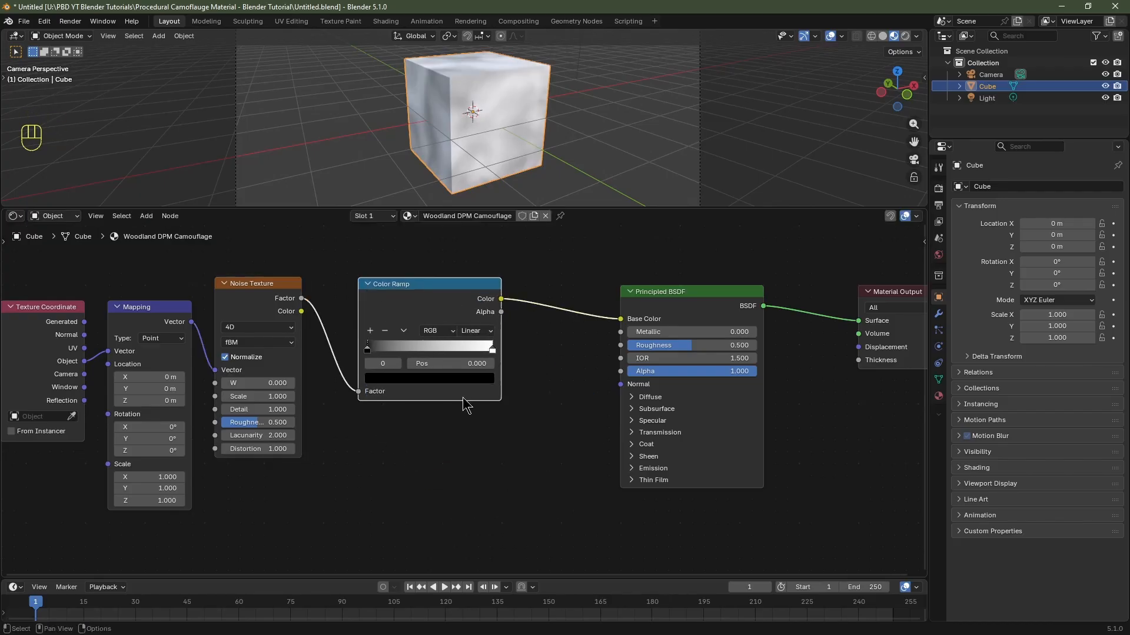
- Set the Color Ramp's interpolation to Constant and its white stop's position to 0.5
{"action": "left_click", "coordinate": [474, 331]}
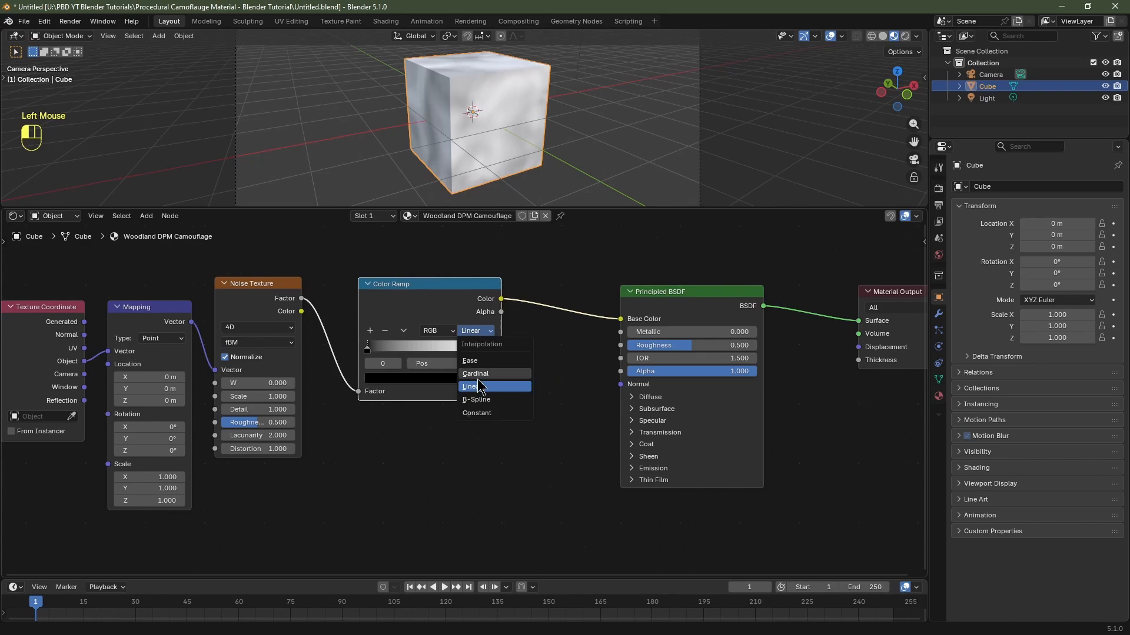
{"action": "left_click", "coordinate": [480, 412]}
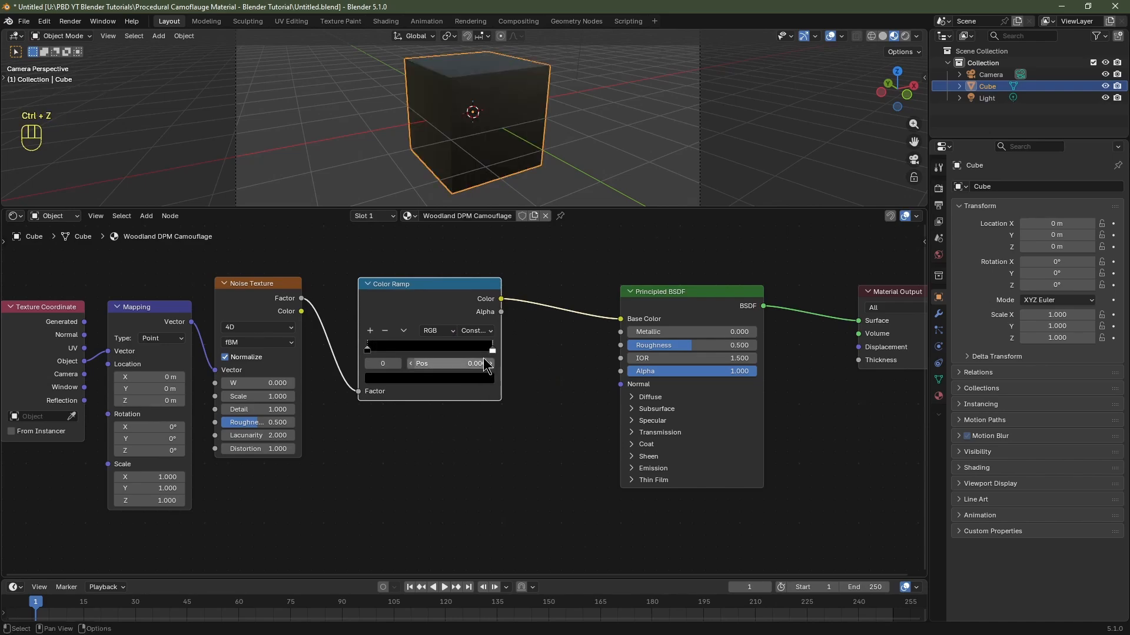
{"action": "left_click", "coordinate": [492, 351]}
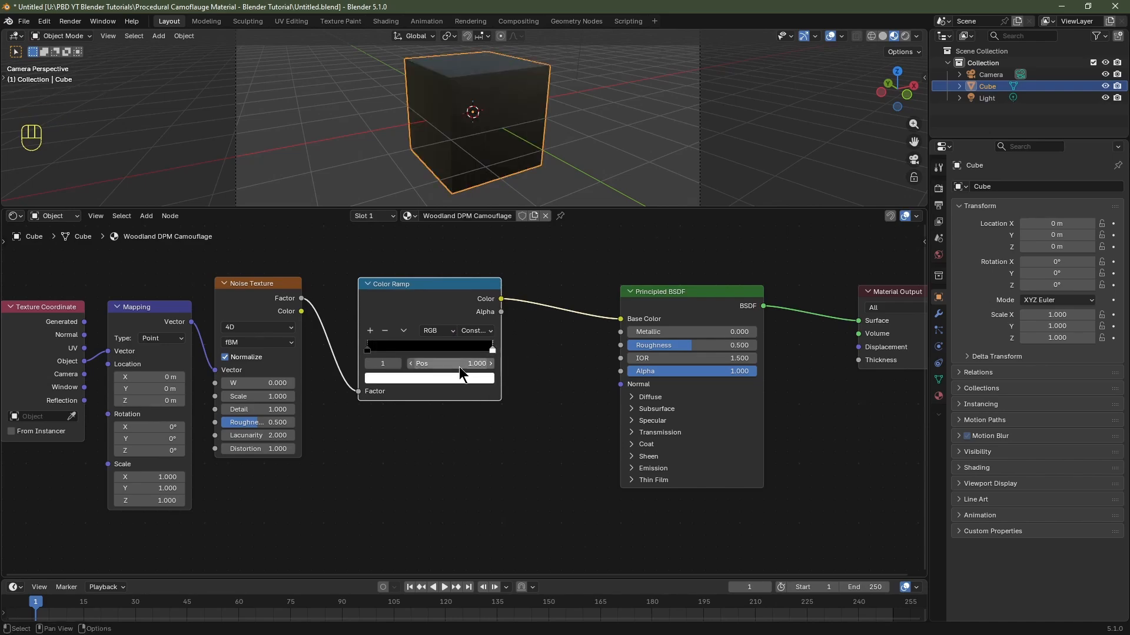
{"action": "left_click", "coordinate": [459, 365]}
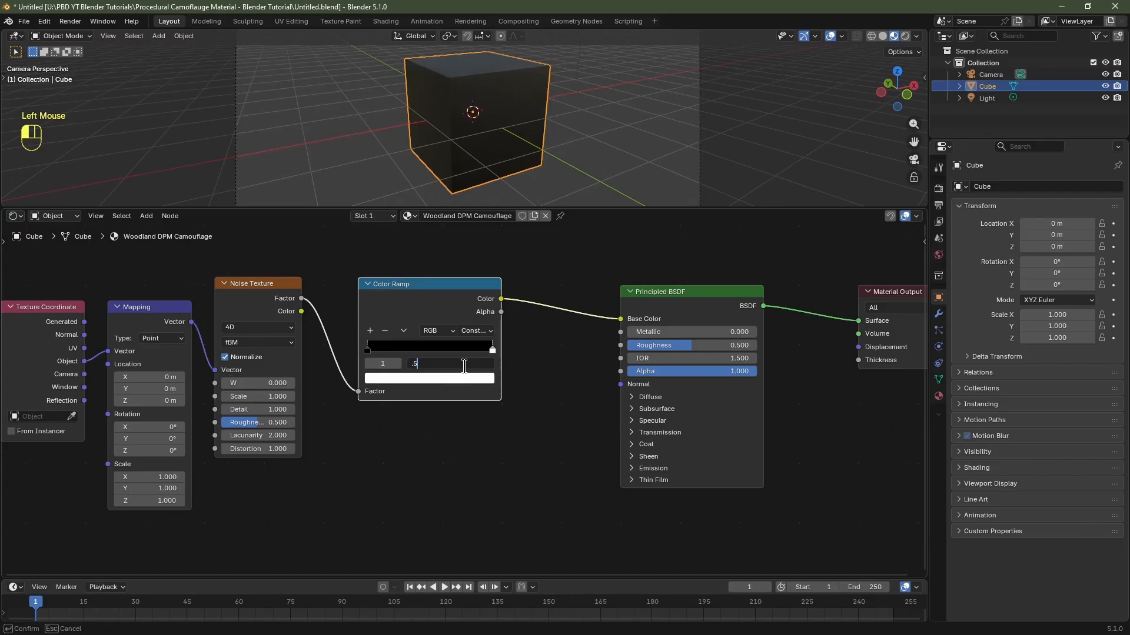
{"action": "type", "text": ".5"}
{"action": "key", "text": "Return"}
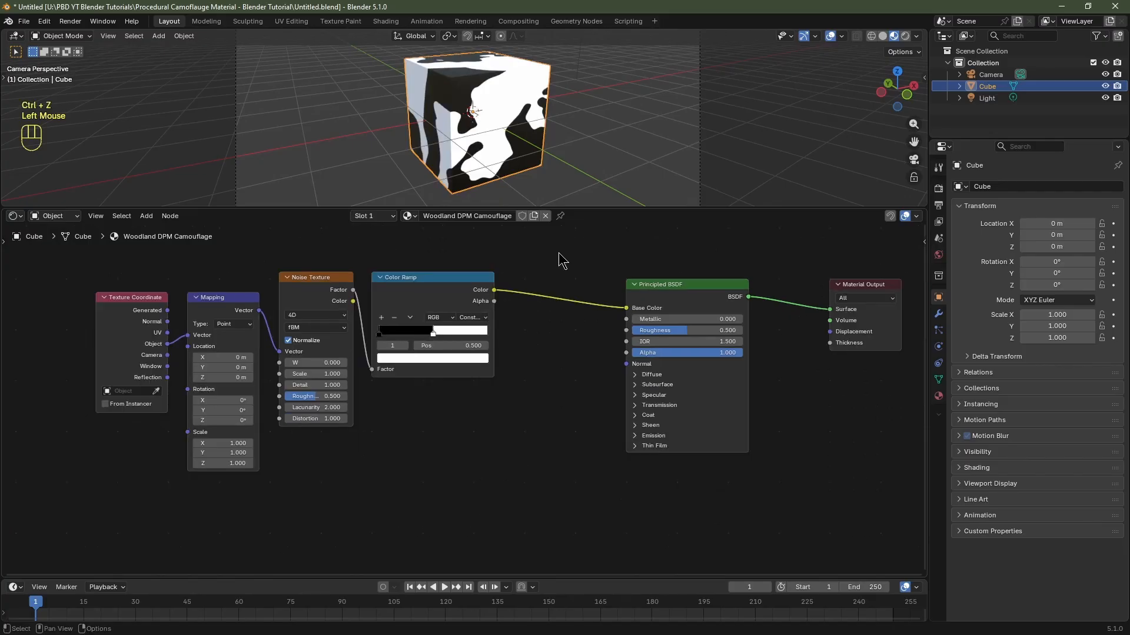
- Duplicate the Noise Texture and Color Ramp pair with its input links kept, placing the copy straight below the original
{"action": "left_click_drag", "start_coordinate": [559, 254], "coordinate": [329, 393]}
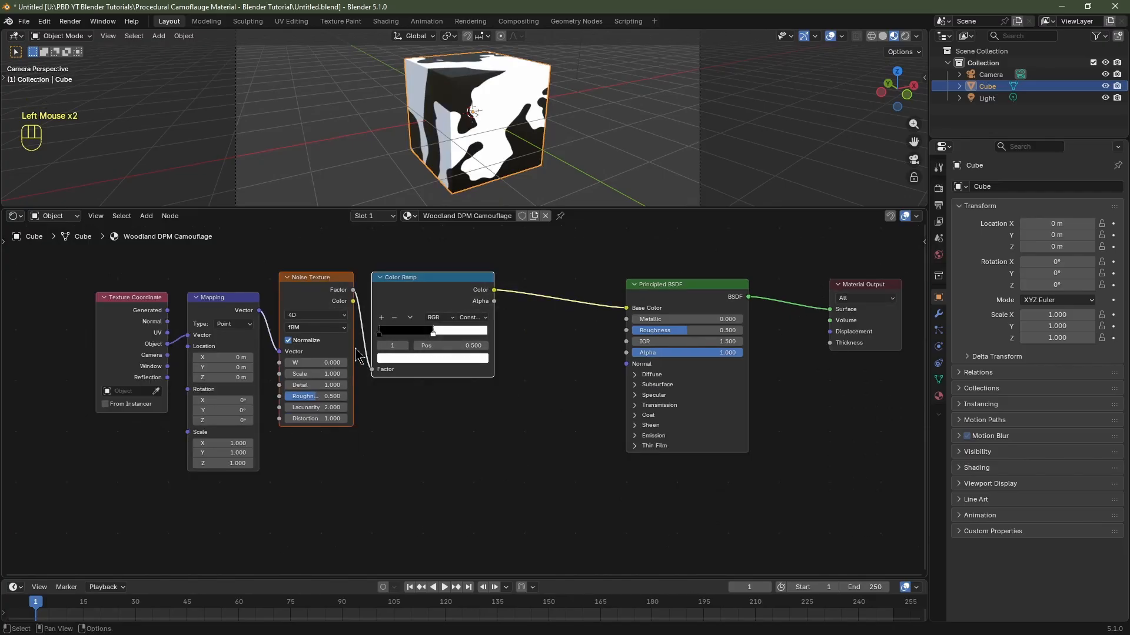
{"action": "key", "text": "ctrl+shift+d"}
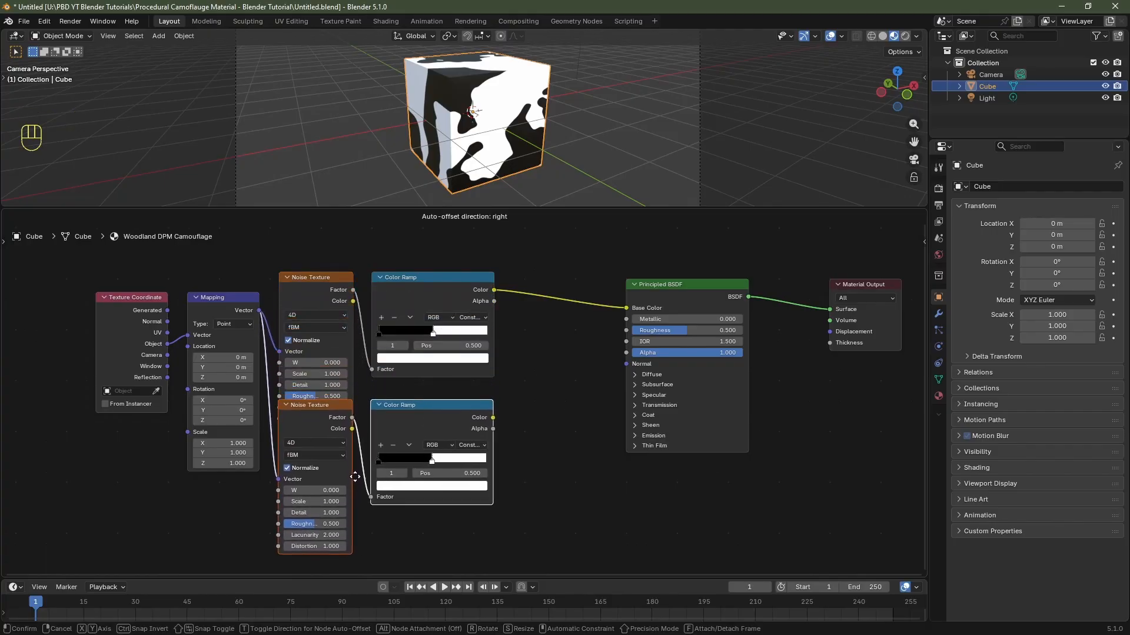
{"action": "key", "text": "y"}
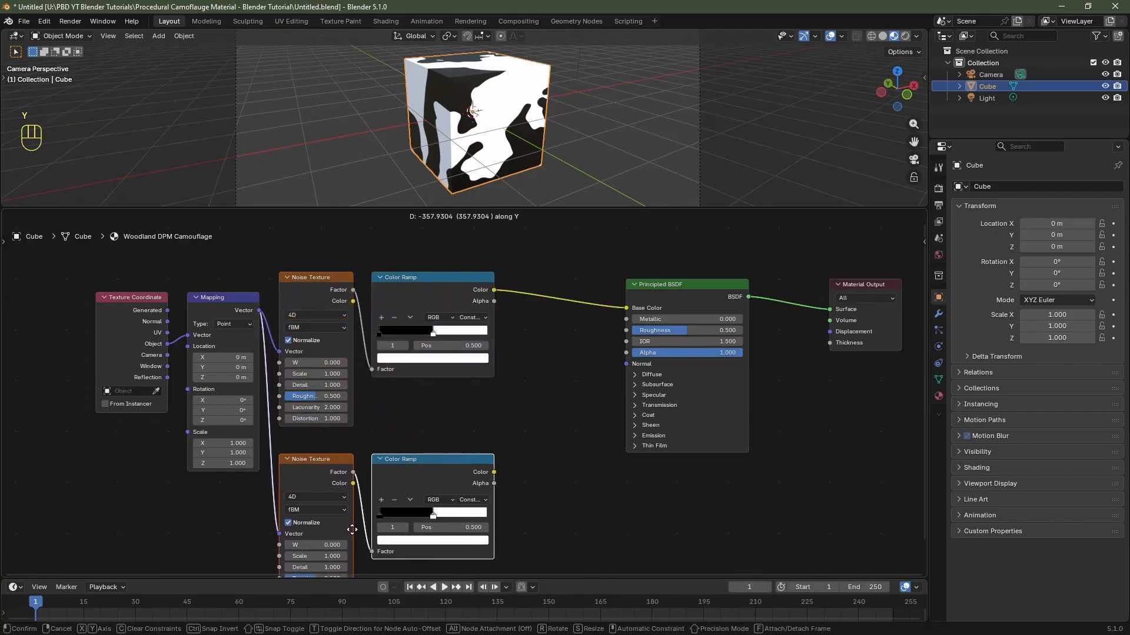
{"action": "left_click", "coordinate": [352, 530]}
- Duplicate the second Noise Texture and Color Ramp pair with its links kept, placing the third pair straight below it
{"action": "middle_click_drag", "start_coordinate": [556, 472], "coordinate": [578, 376]}
{"action": "scroll", "coordinate": [577, 376], "scroll_direction": "up", "scroll_amount": 4}
{"action": "scroll", "coordinate": [612, 424], "scroll_direction": "down", "scroll_amount": 7}
{"action": "middle_click_drag", "start_coordinate": [615, 426], "coordinate": [563, 372]}
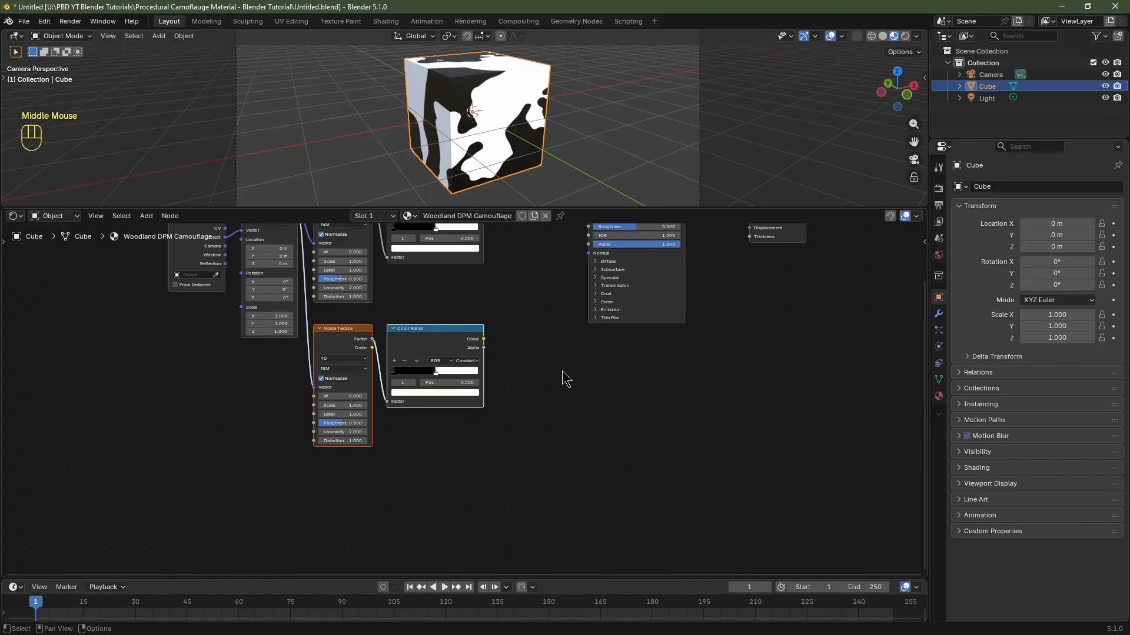
{"action": "key", "text": "ctrl+shift+d"}
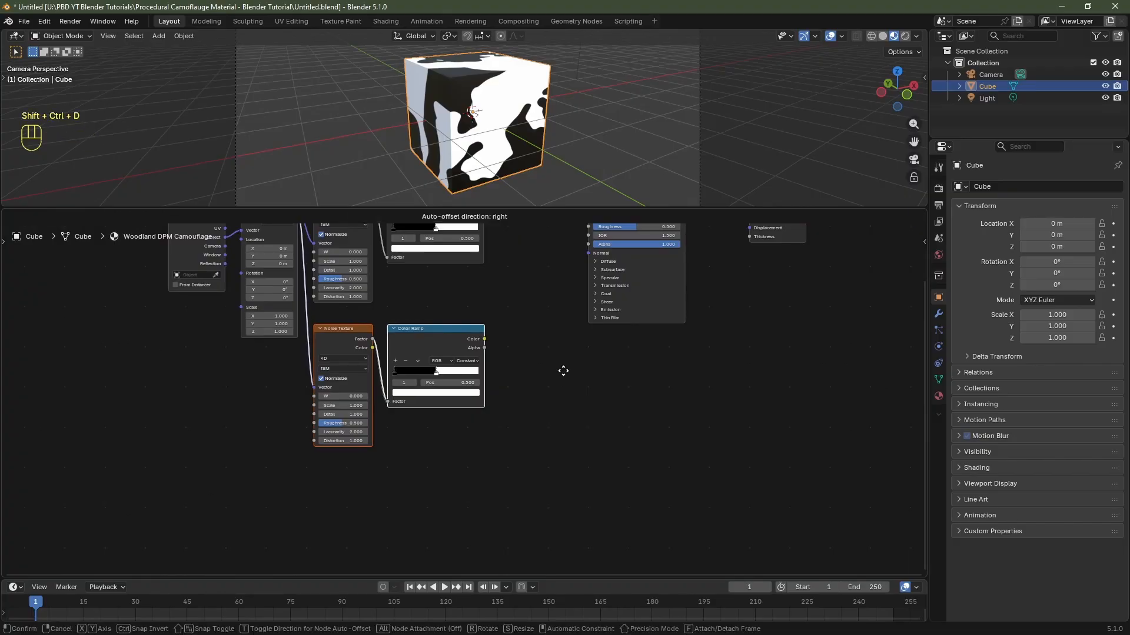
{"action": "key", "text": "y"}
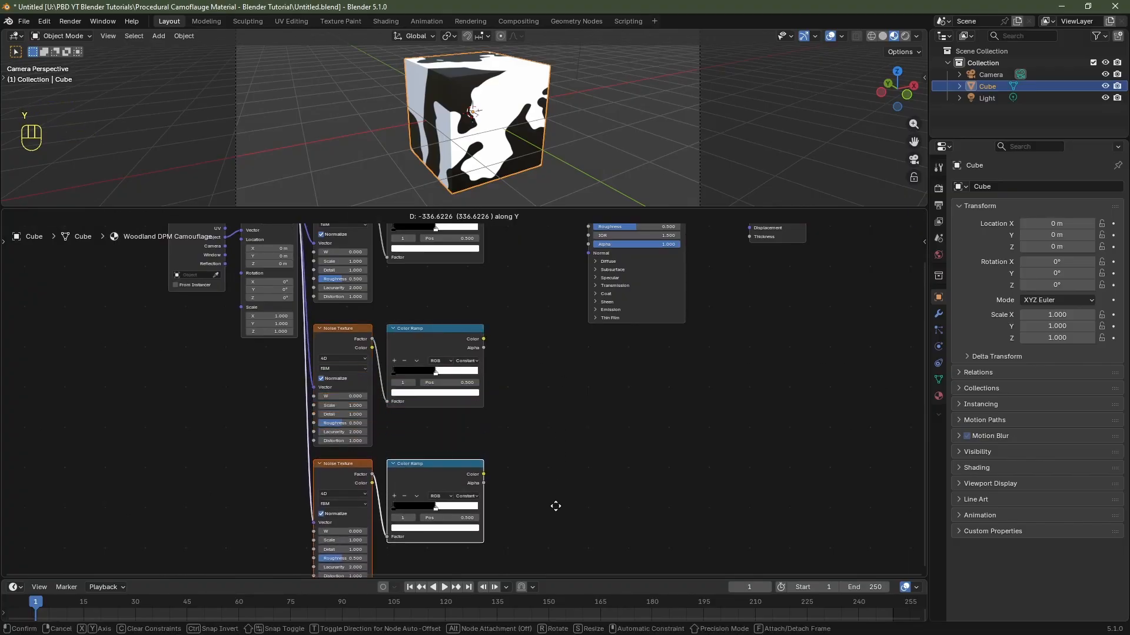
{"action": "left_click", "coordinate": [556, 518]}
- Move the Texture Coordinate and Mapping nodes farther left and down, level with the middle noise pair
{"action": "middle_click_drag", "start_coordinate": [503, 342], "coordinate": [636, 424]}
{"action": "scroll", "coordinate": [635, 423], "scroll_direction": "left", "scroll_amount": 3}
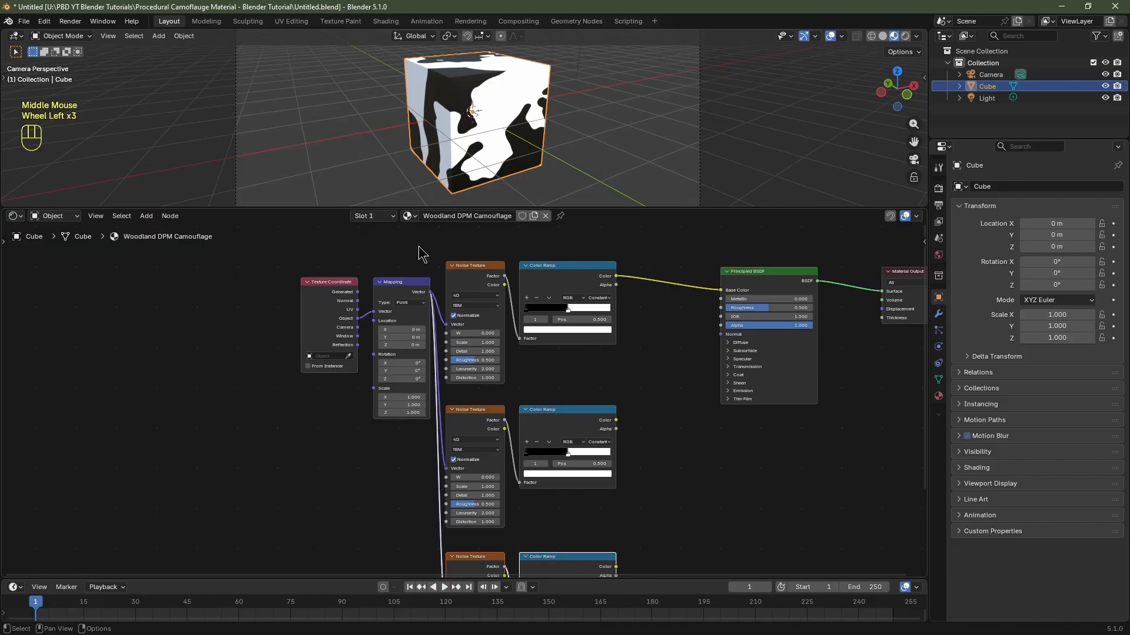
{"action": "left_click_drag", "start_coordinate": [419, 246], "coordinate": [309, 382]}
{"action": "scroll", "coordinate": [322, 406], "scroll_direction": "down", "scroll_amount": 4}
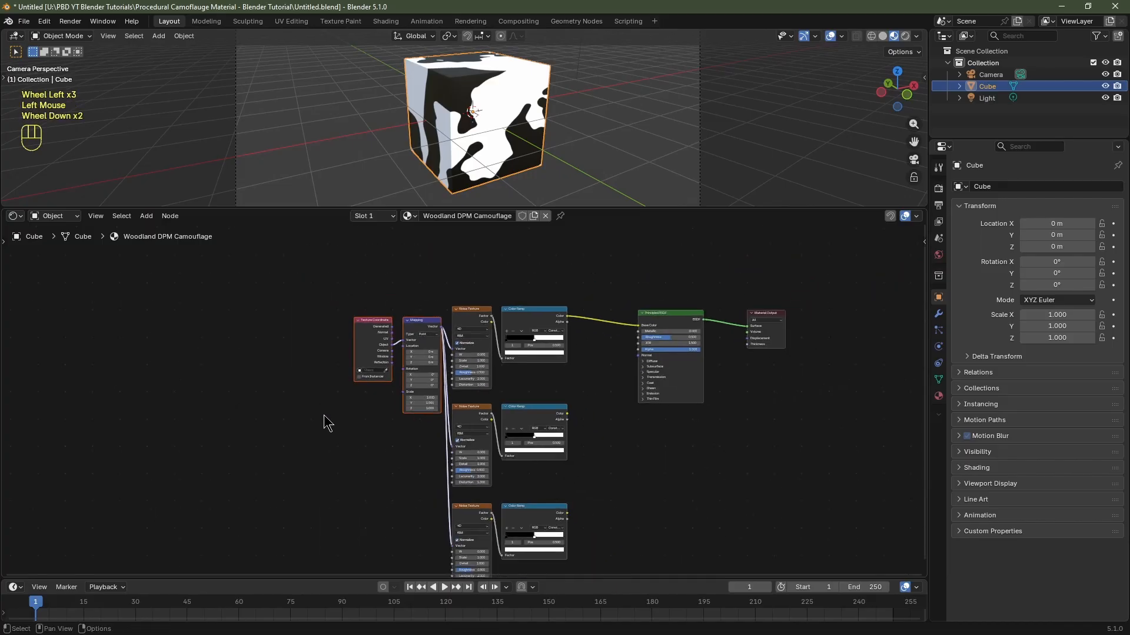
{"action": "key", "text": "g"}
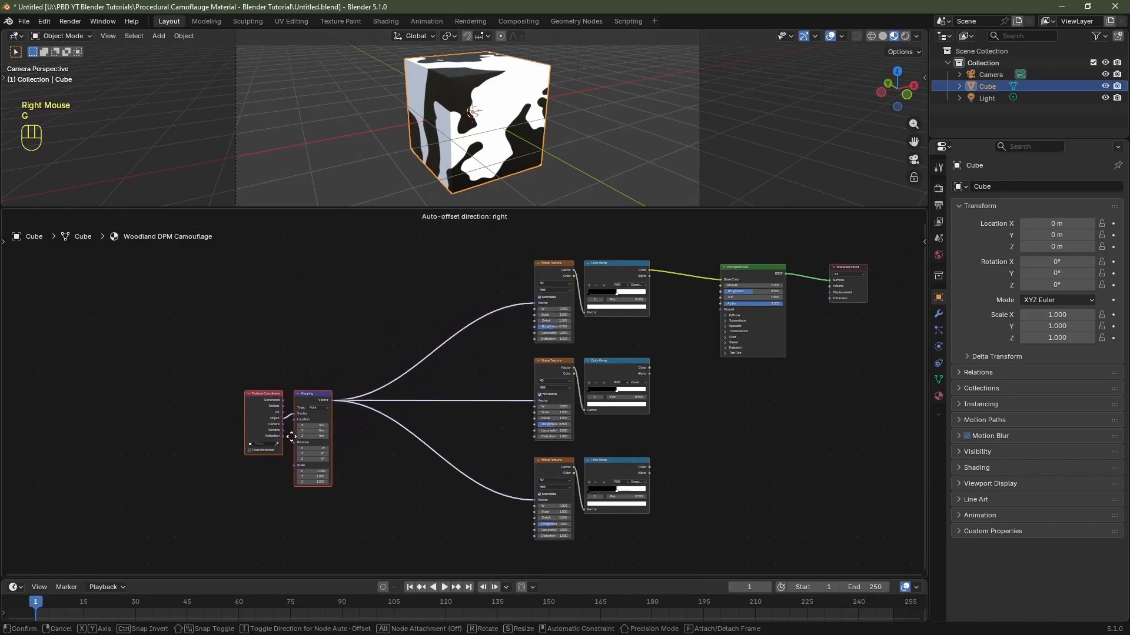
{"action": "left_click", "coordinate": [273, 436]}
- Place the Principled BSDF and Material Output nodes closer together and move both farther right of the Color Ramps
{"action": "middle_click_drag", "start_coordinate": [690, 403], "coordinate": [526, 418]}
{"action": "scroll", "coordinate": [526, 418], "scroll_direction": "up", "scroll_amount": 3}
{"action": "left_click_drag", "start_coordinate": [603, 249], "coordinate": [639, 242]}
{"action": "left_click_drag", "start_coordinate": [756, 237], "coordinate": [615, 282]}
{"action": "key", "text": "g"}
{"action": "left_click", "coordinate": [738, 284]}
{"action": "scroll", "coordinate": [542, 356], "scroll_direction": "up", "scroll_amount": 1}
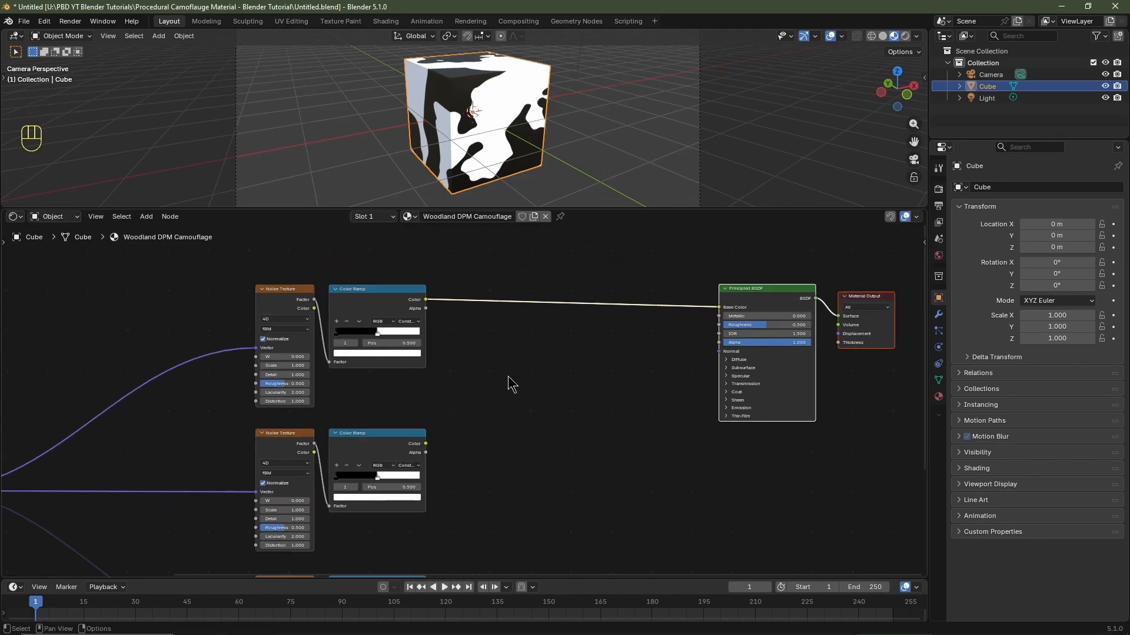
- Add a Color input node just beyond the top Color Ramp, before the Principled BSDF
{"action": "key", "text": "shift+a"}
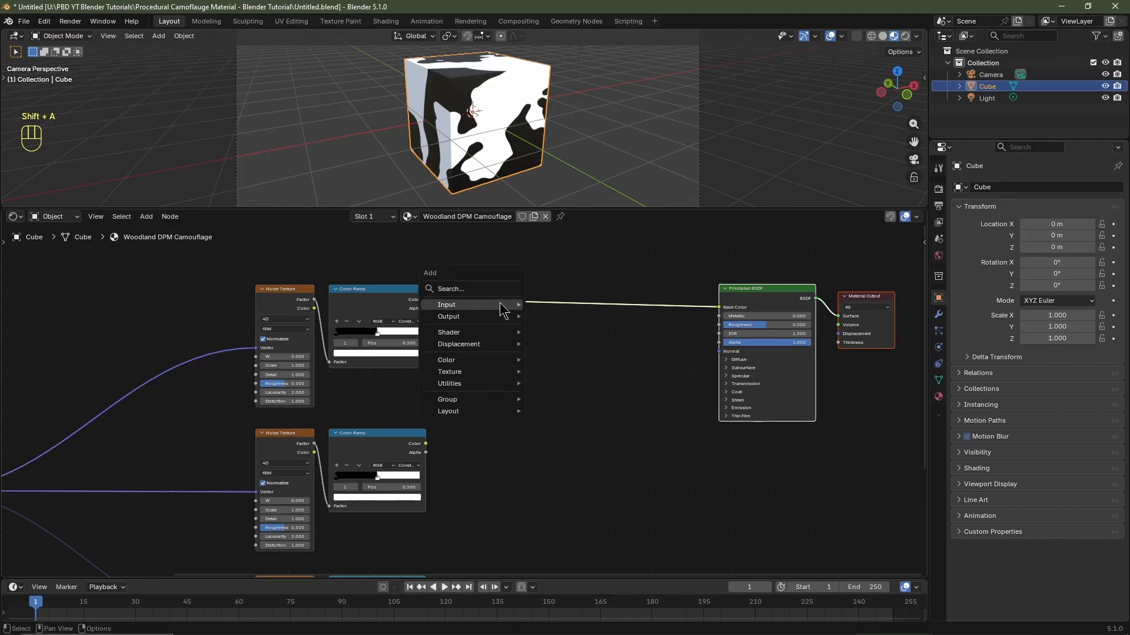
{"action": "mouse_move", "coordinate": [502, 309]}
{"action": "left_click", "coordinate": [553, 367]}
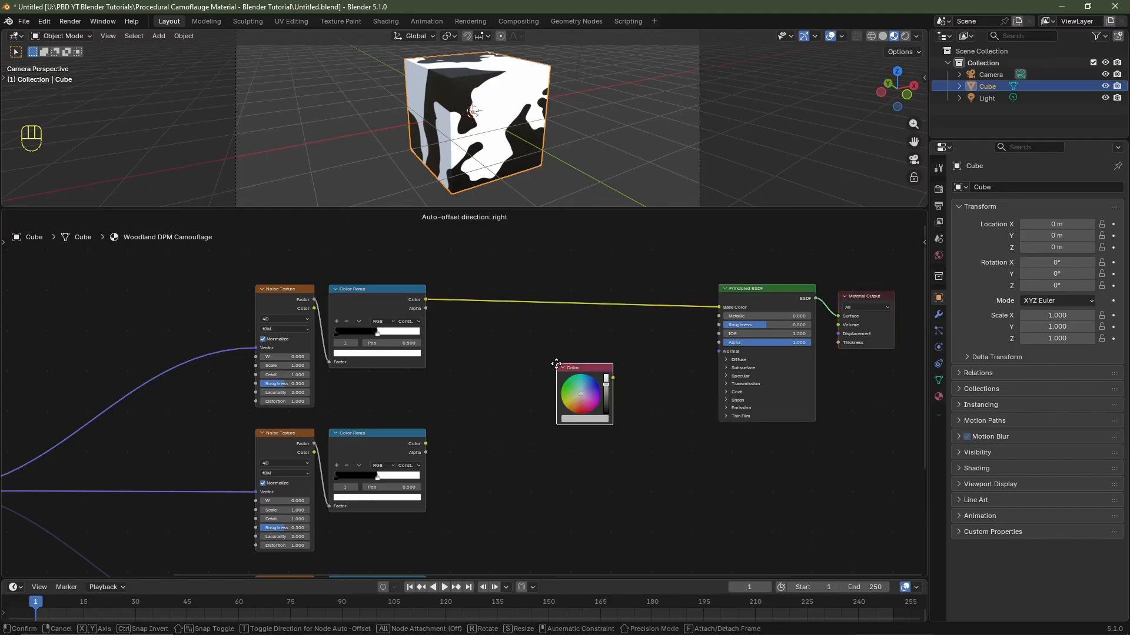
{"action": "left_click", "coordinate": [494, 311]}
- Set the new Color node's color to hex 000000FF
{"action": "scroll", "coordinate": [579, 432], "scroll_direction": "up", "scroll_amount": 3}
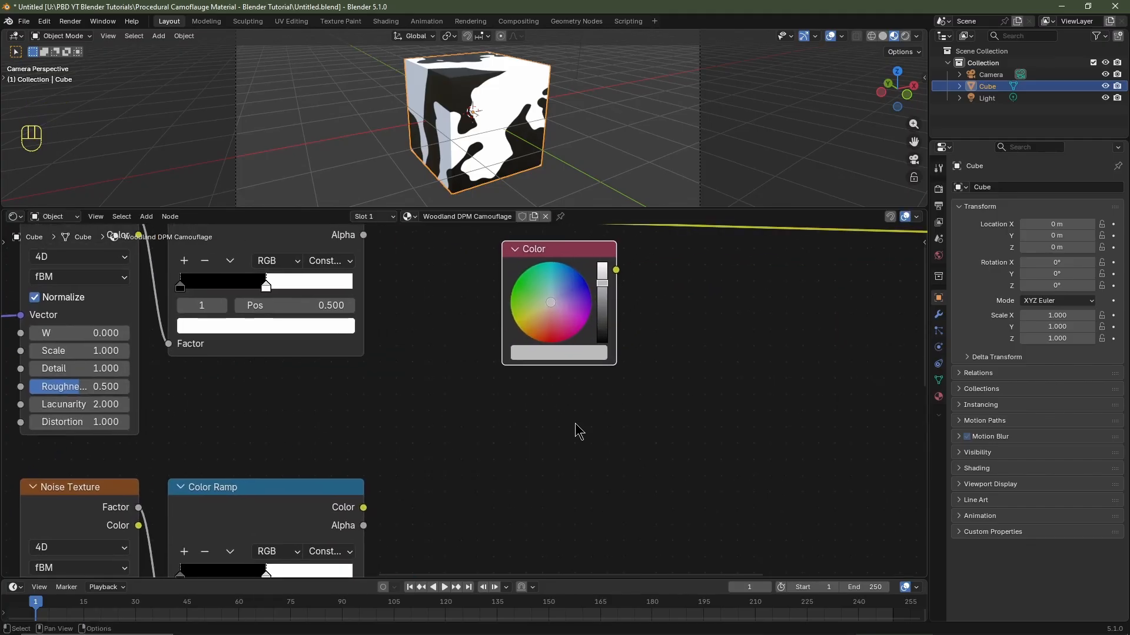
{"action": "left_click", "coordinate": [556, 355]}
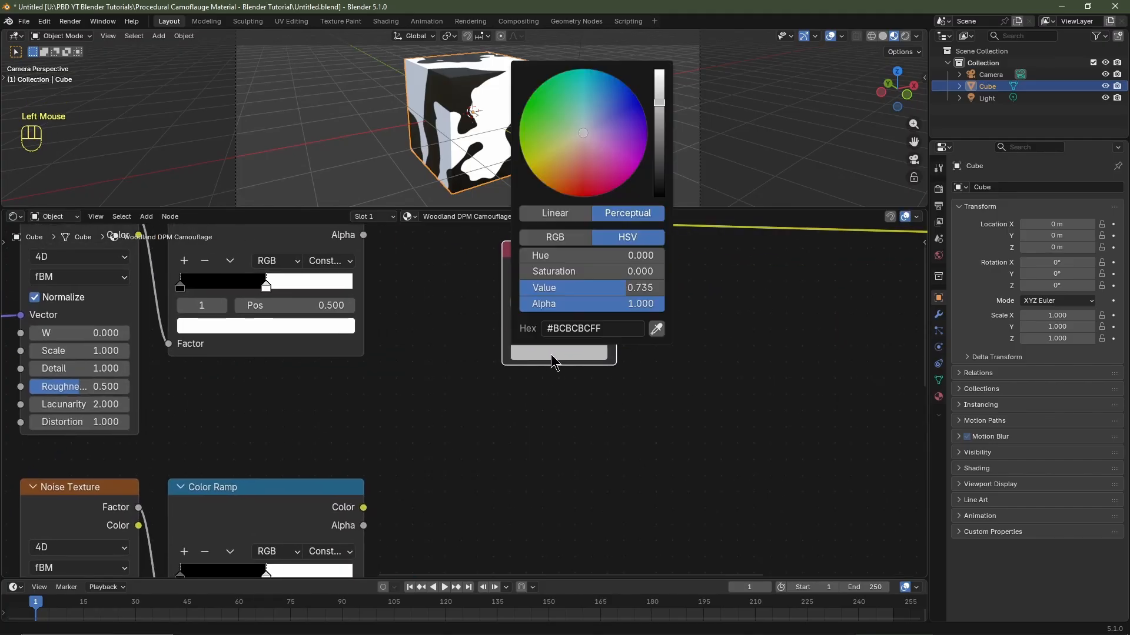
{"action": "left_click", "coordinate": [571, 329]}
{"action": "type", "text": "000000"}
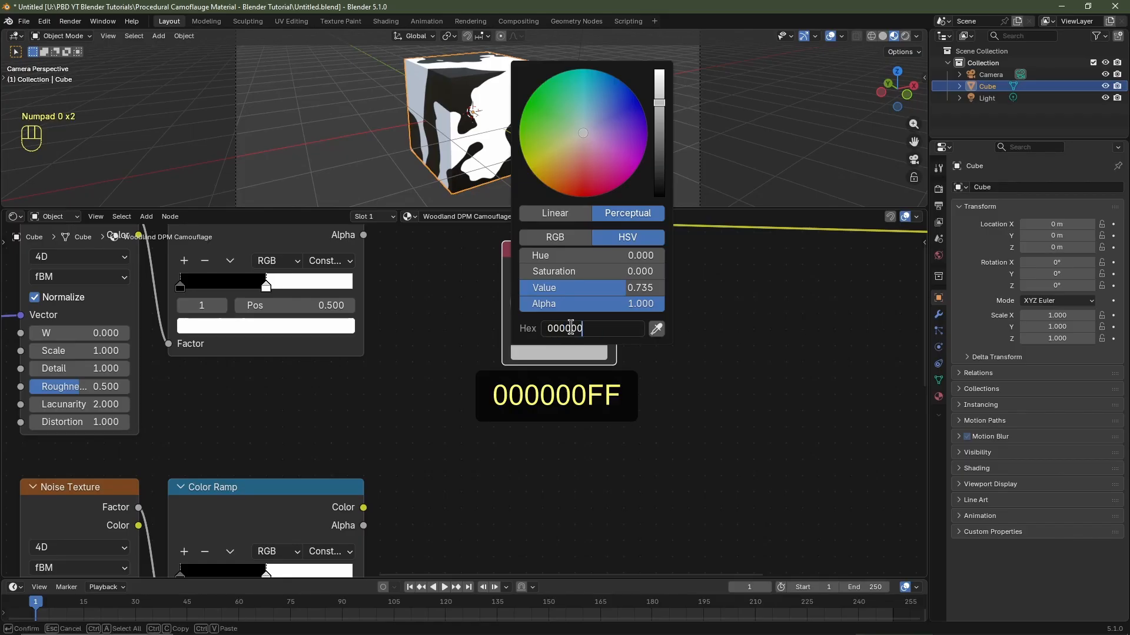
{"action": "type", "text": "ff"}
{"action": "key", "text": "Return"}
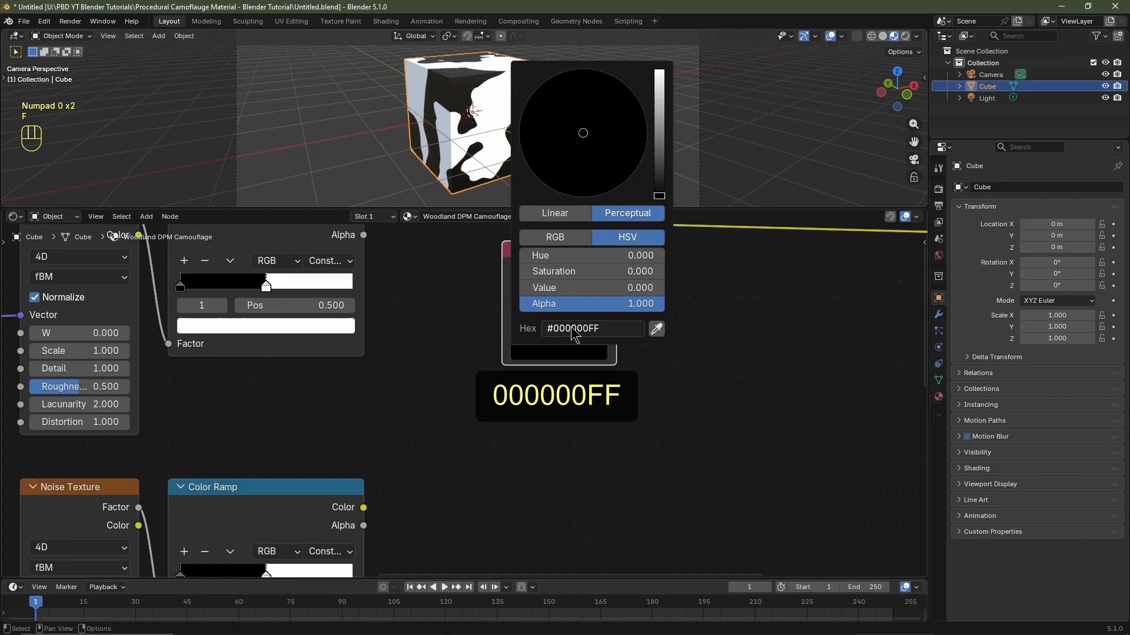
- Duplicate the black Color node straight below itself and set the copy's color to hex 594739FF
{"action": "left_click", "coordinate": [557, 261]}
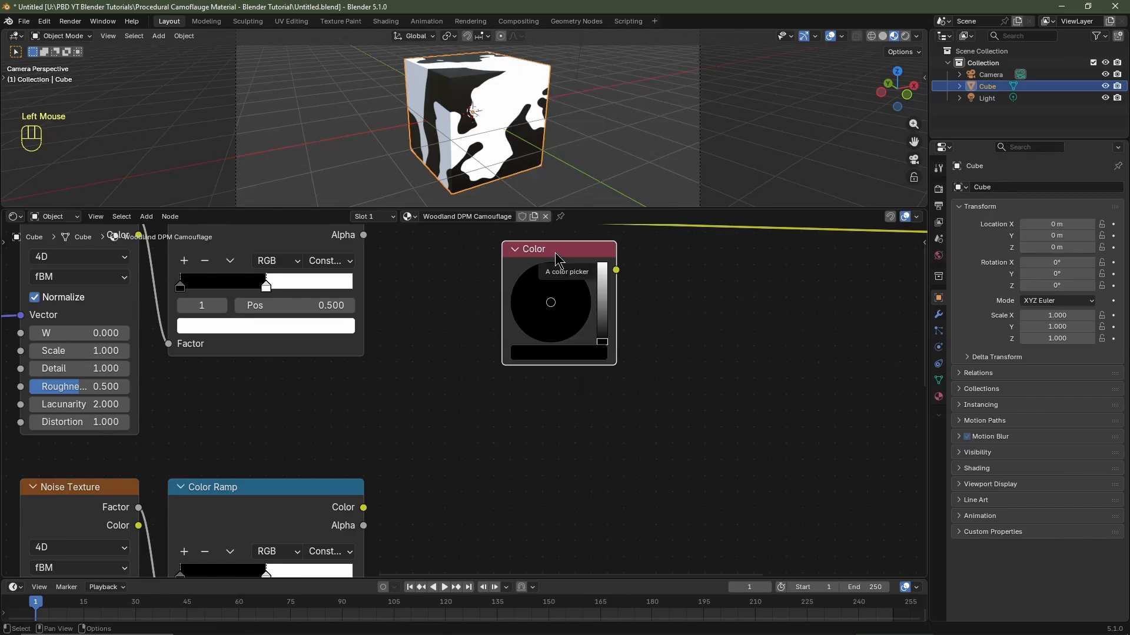
{"action": "key", "text": "shift+d"}
{"action": "key", "text": "y"}
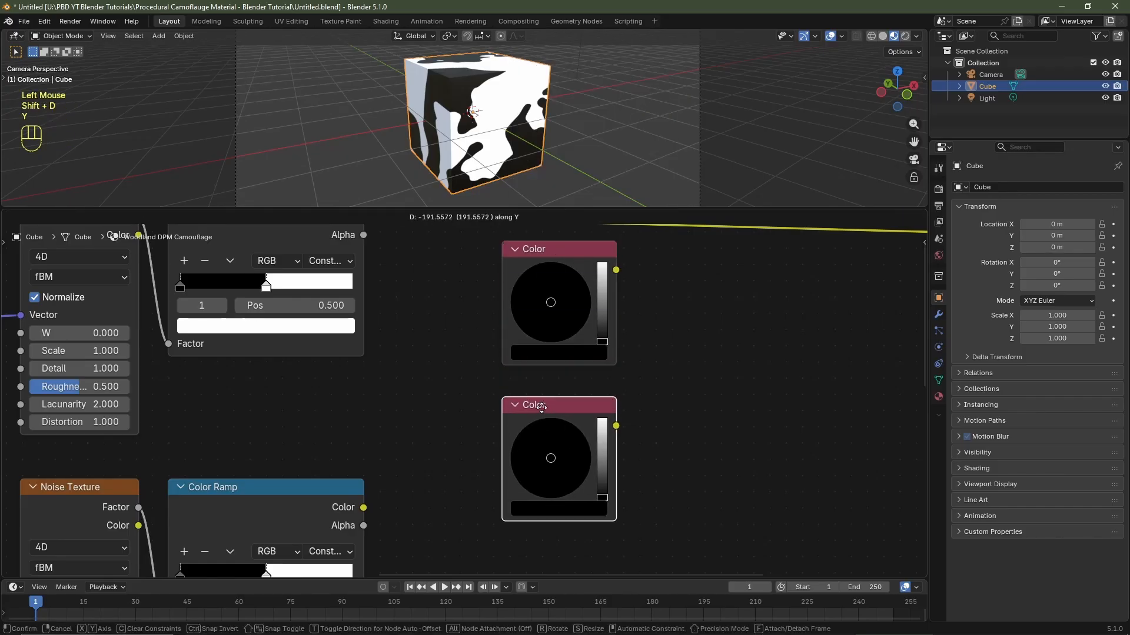
{"action": "left_click", "coordinate": [539, 395]}
{"action": "left_click", "coordinate": [554, 497]}
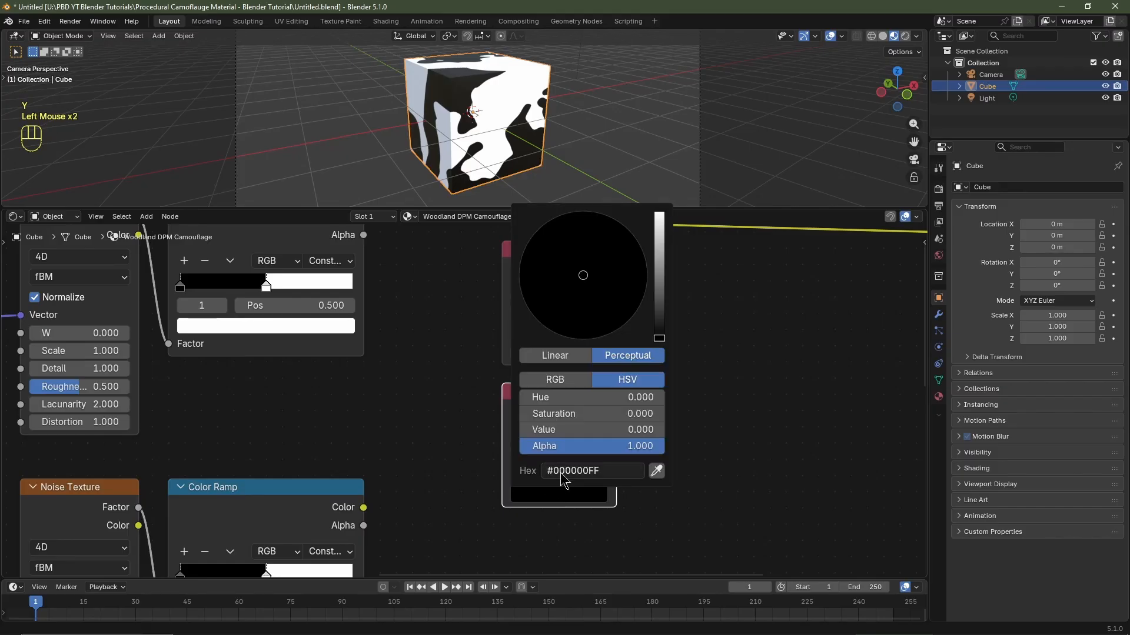
{"action": "left_click", "coordinate": [565, 471]}
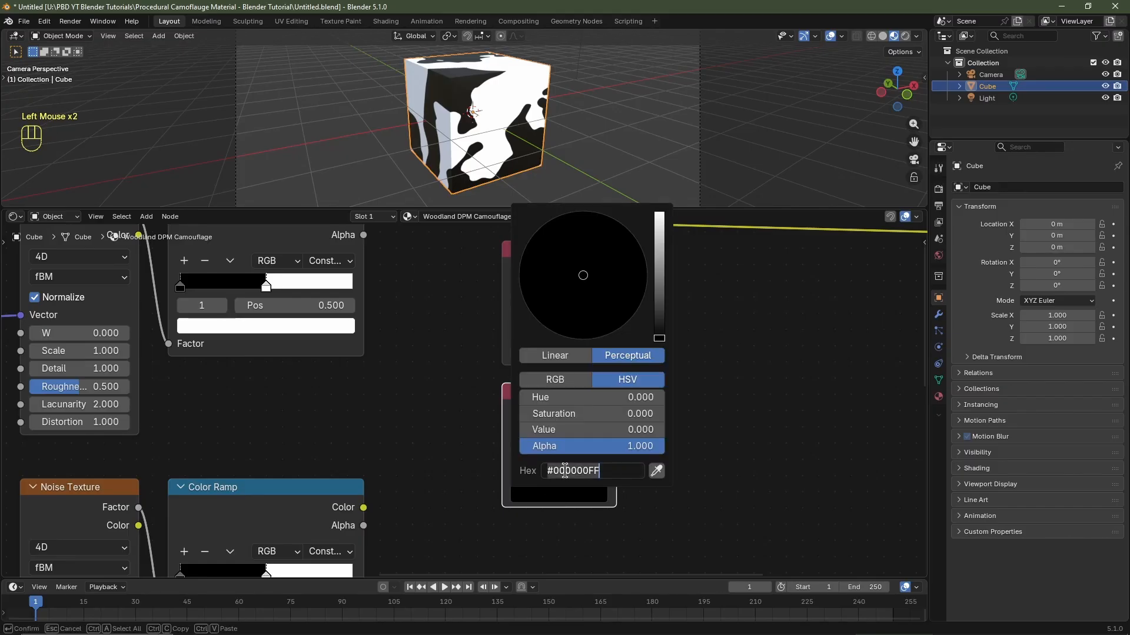
{"action": "type", "text": "594739ff"}
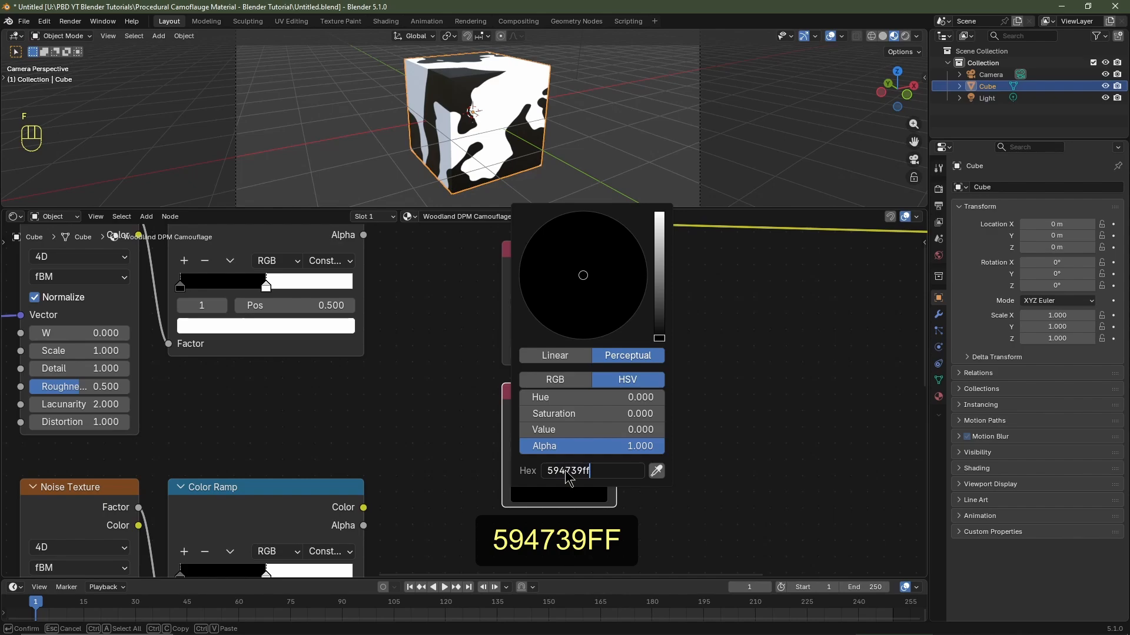
{"action": "key", "text": "Return"}
- Duplicate the brown Color node straight below itself and set the copy's color to hex 41533BFF
{"action": "middle_click_drag", "start_coordinate": [685, 543], "coordinate": [684, 406]}
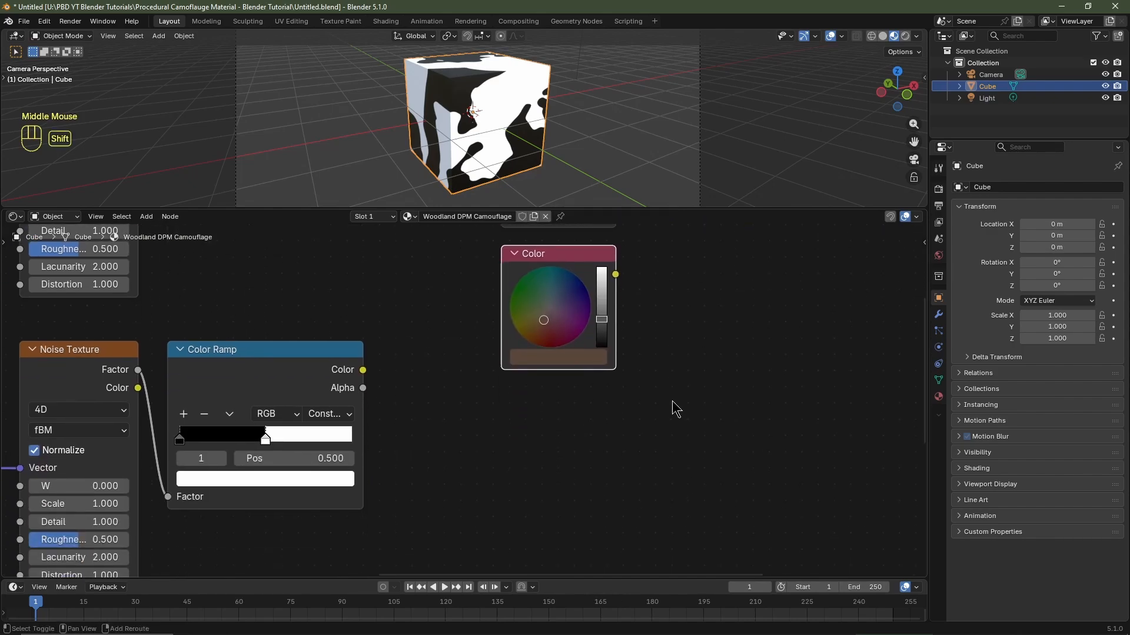
{"action": "key", "text": "shift+d"}
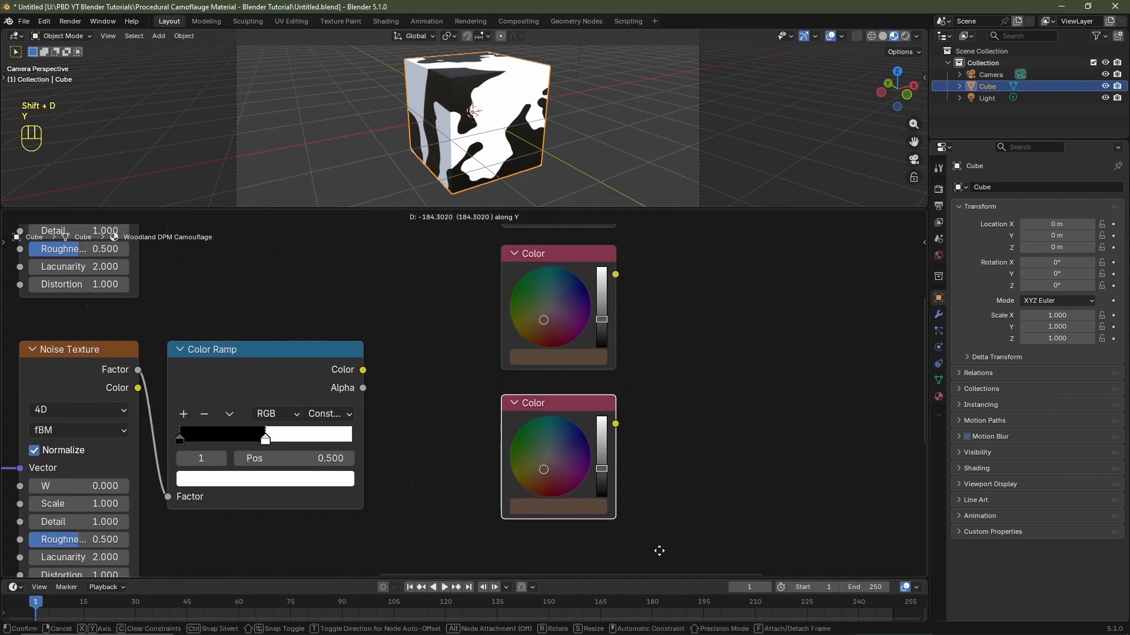
{"action": "left_click", "coordinate": [659, 549]}
{"action": "middle_click_drag", "start_coordinate": [651, 526], "coordinate": [659, 465]}
{"action": "scroll", "coordinate": [567, 424], "scroll_direction": "up", "scroll_amount": 1}
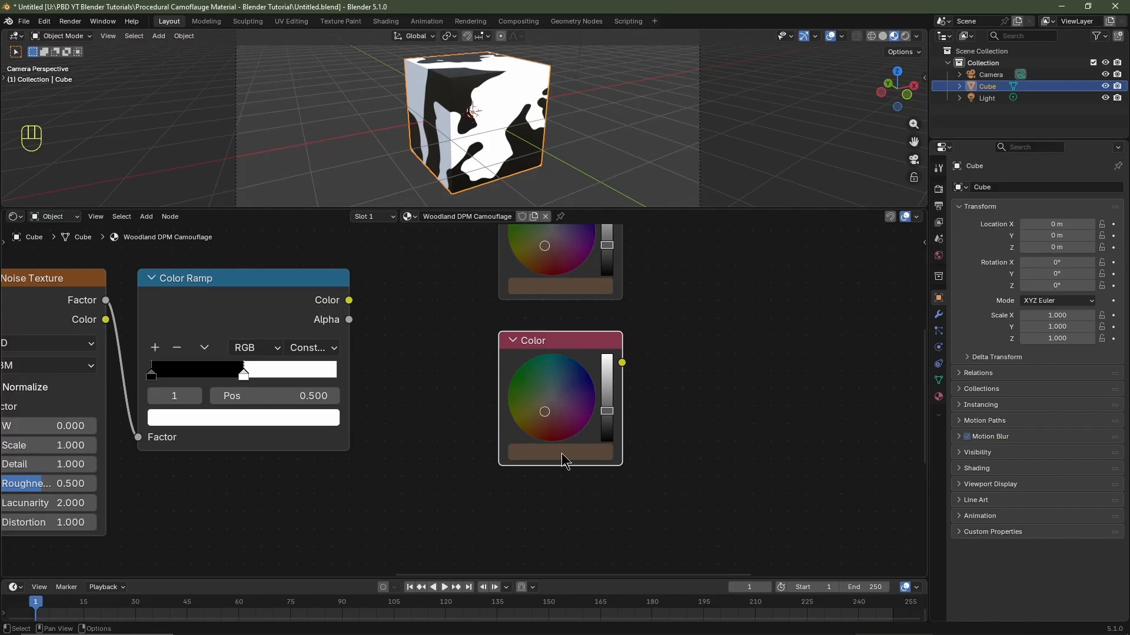
{"action": "left_click", "coordinate": [561, 453]}
{"action": "left_click", "coordinate": [583, 427]}
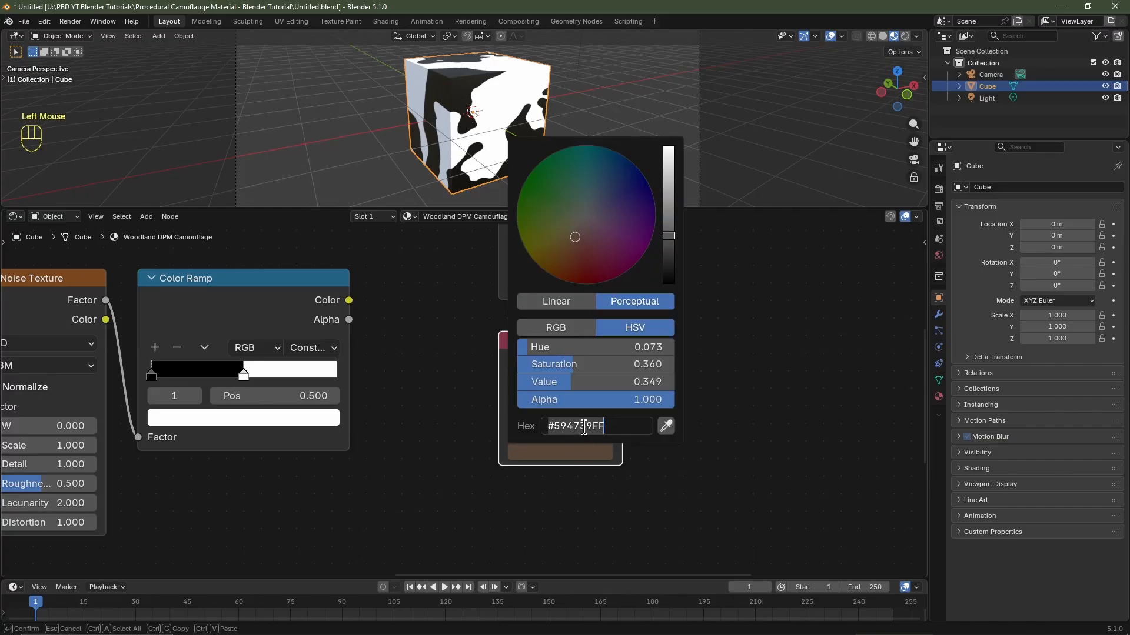
{"action": "type", "text": "4153"}
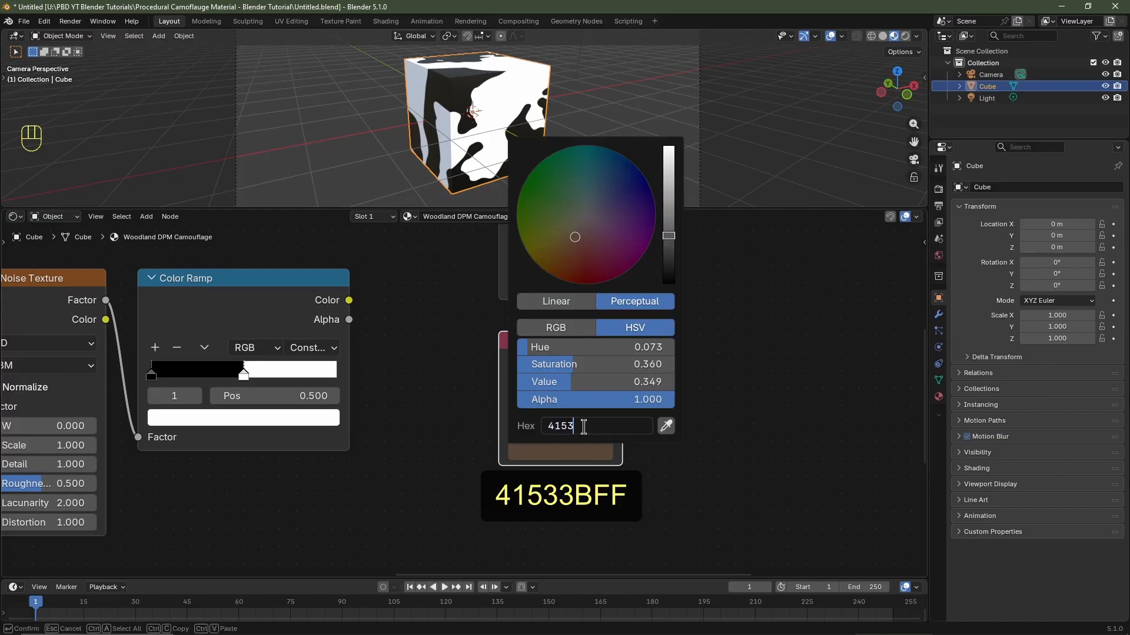
{"action": "type", "text": "3"}
{"action": "key", "text": "Return"}
{"action": "key", "text": "Return"}
- Duplicate the green Color node straight below itself and set the copy's color to hex A29E7BFF
{"action": "left_click", "coordinate": [585, 346]}
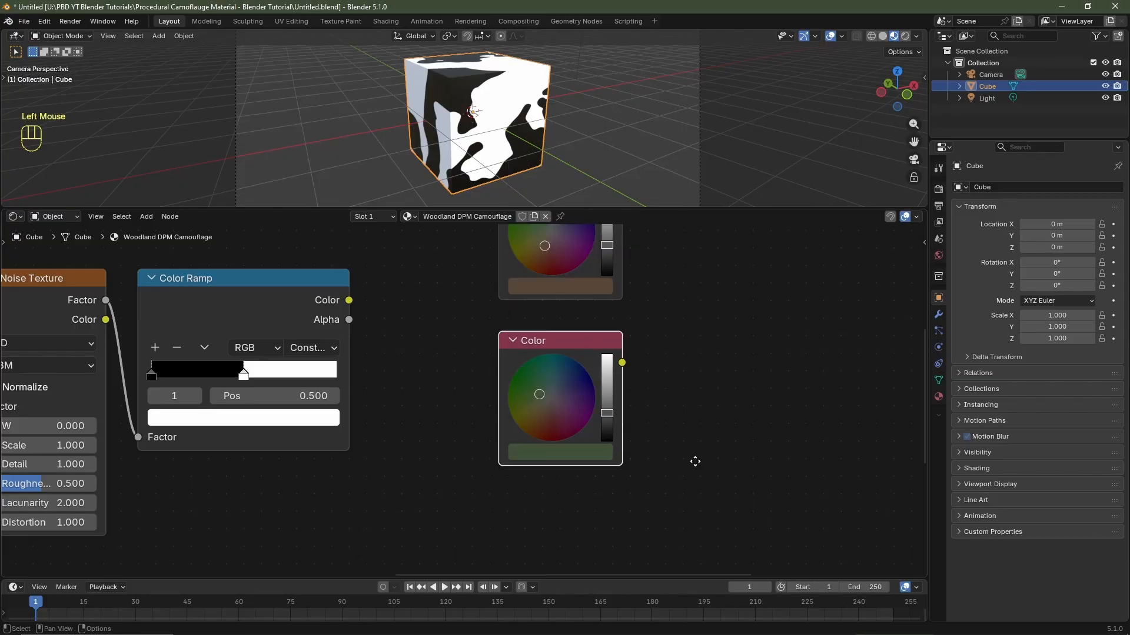
{"action": "middle_click_drag", "start_coordinate": [695, 461], "coordinate": [706, 414]}
{"action": "key", "text": "shift+d"}
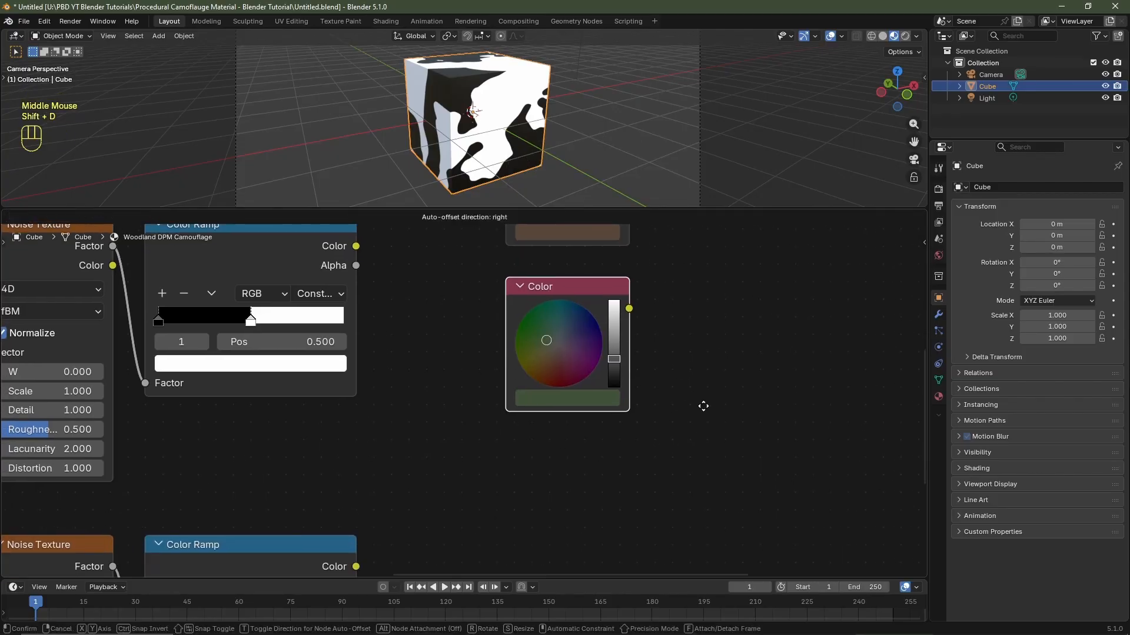
{"action": "key", "text": "y"}
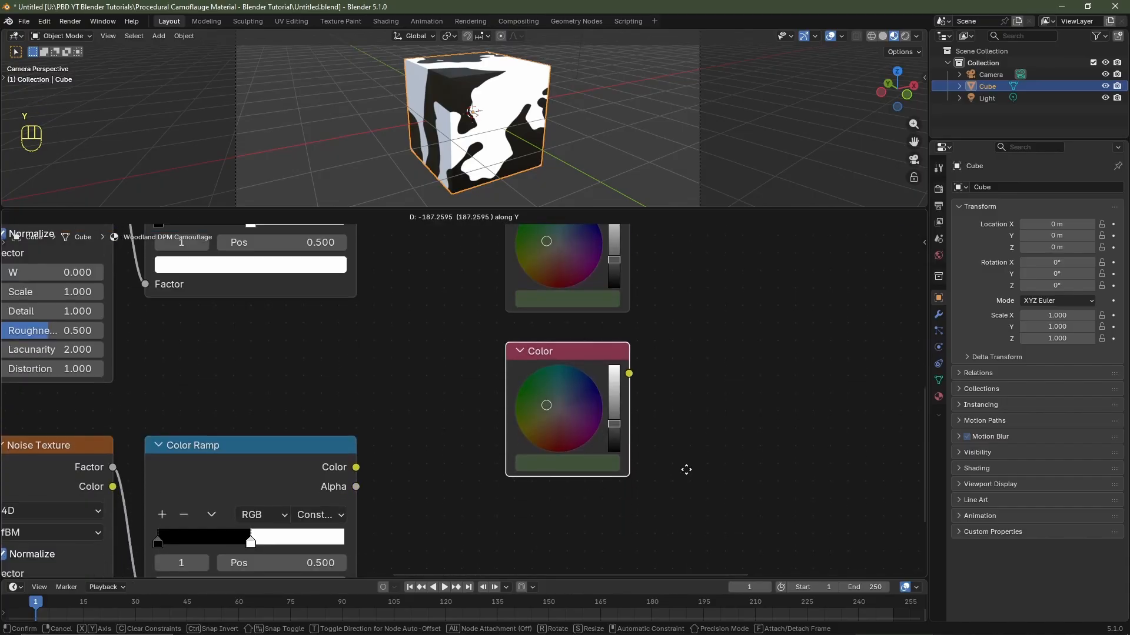
{"action": "left_click", "coordinate": [686, 469]}
{"action": "left_click", "coordinate": [564, 462]}
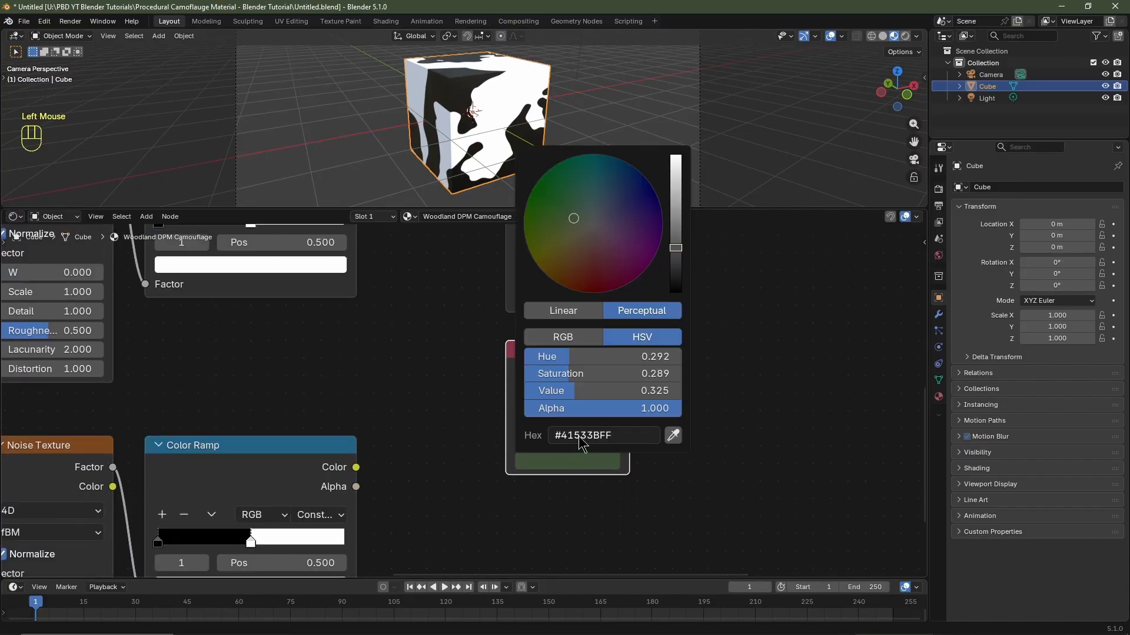
{"action": "left_click", "coordinate": [579, 436]}
{"action": "type", "text": "a29e7bff"}
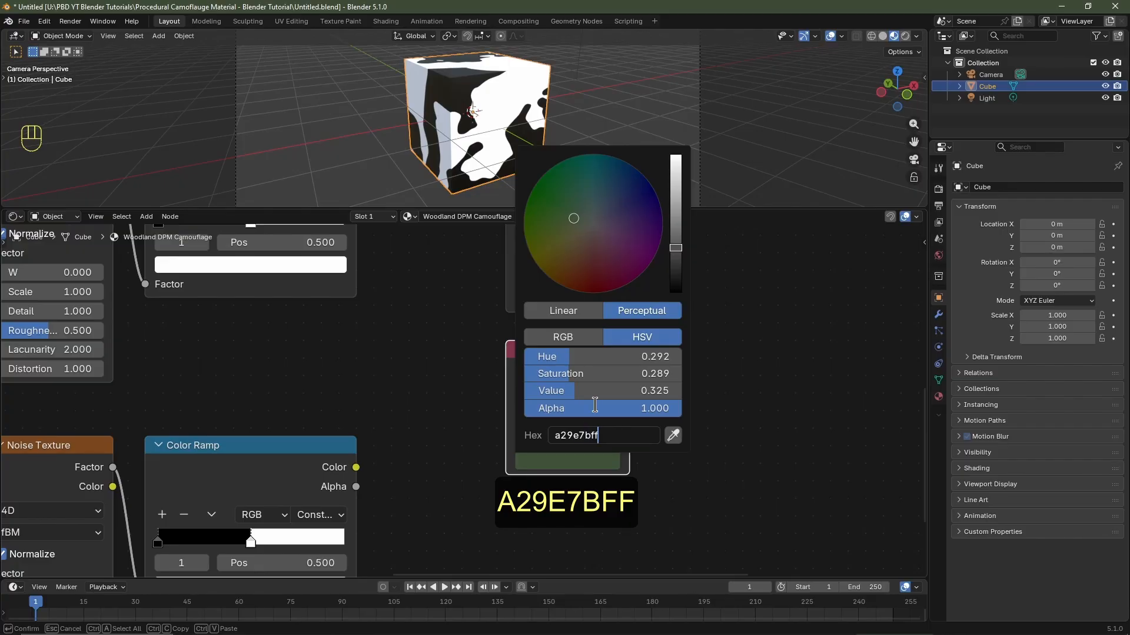
{"action": "key", "text": "Return"}
- Move the green and beige Color nodes together farther down, leaving a gap below the brown Color node
{"action": "scroll", "coordinate": [647, 406], "scroll_direction": "down", "scroll_amount": 5}
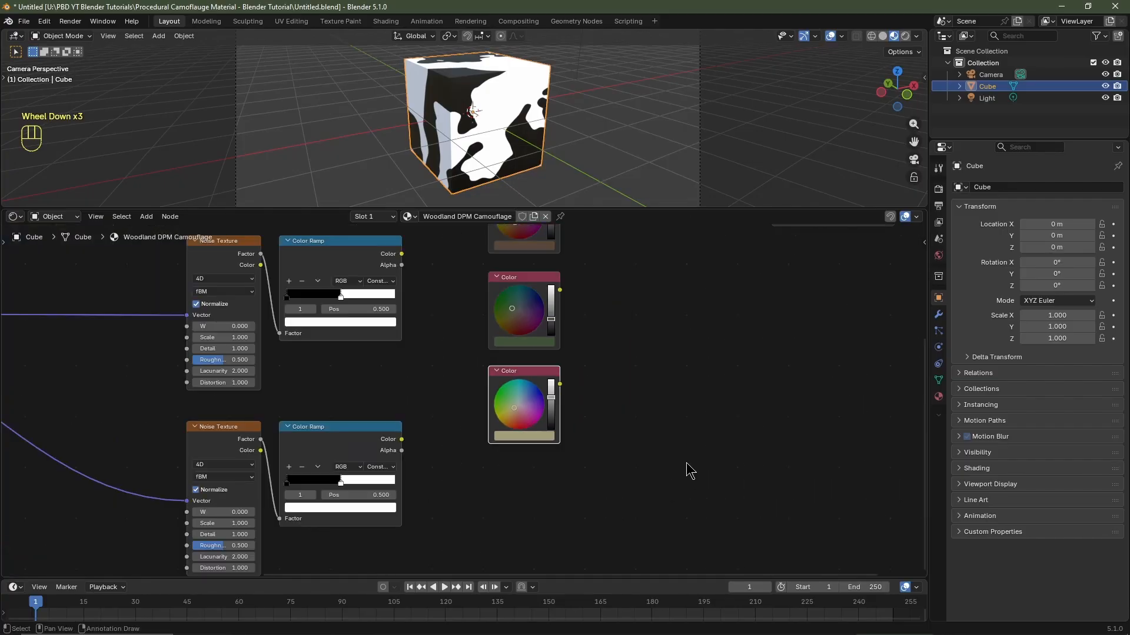
{"action": "middle_click_drag", "start_coordinate": [681, 404], "coordinate": [665, 465]}
{"action": "left_click_drag", "start_coordinate": [568, 373], "coordinate": [493, 493]}
{"action": "scroll", "coordinate": [493, 493], "scroll_direction": "up", "scroll_amount": 2}
- Add a Mix Color node between the black and brown Color nodes and the Principled BSDF
{"action": "middle_click_drag", "start_coordinate": [574, 265], "coordinate": [517, 353]}
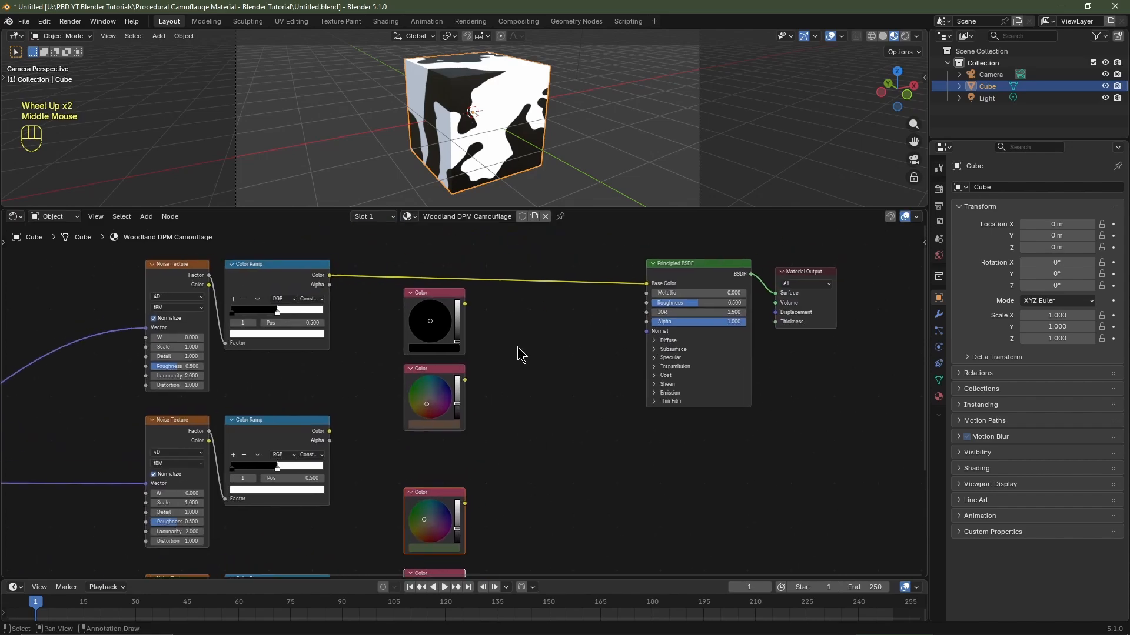
{"action": "key", "text": "shift+a"}
{"action": "mouse_move", "coordinate": [516, 353]}
{"action": "mouse_move", "coordinate": [513, 403]}
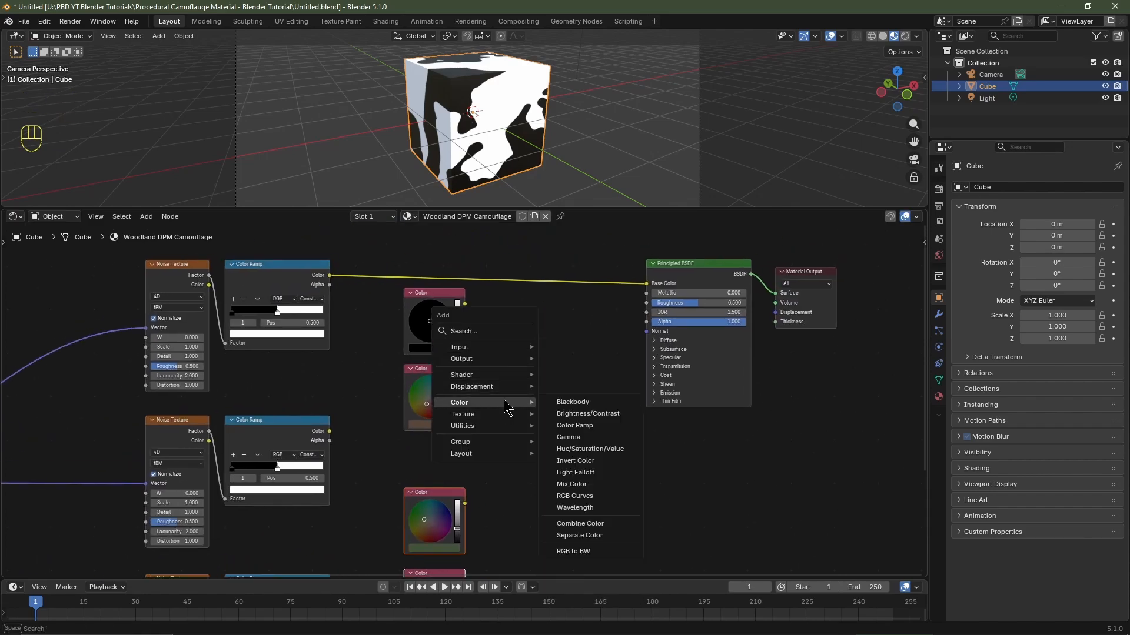
{"action": "left_click", "coordinate": [582, 486]}
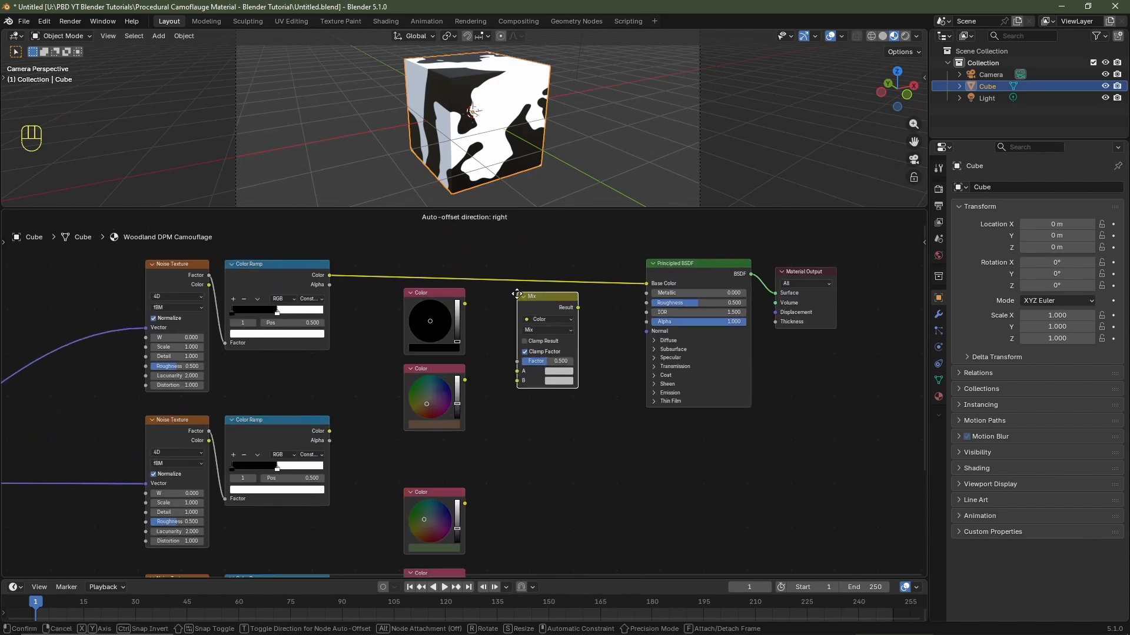
{"action": "left_click", "coordinate": [521, 306]}
- Connect the black and brown Color nodes to the Mix node's A and B, and the top Color Ramp's Color to its Factor
{"action": "scroll", "coordinate": [483, 299], "scroll_direction": "up", "scroll_amount": 2}
{"action": "left_click_drag", "start_coordinate": [465, 287], "coordinate": [529, 386]}
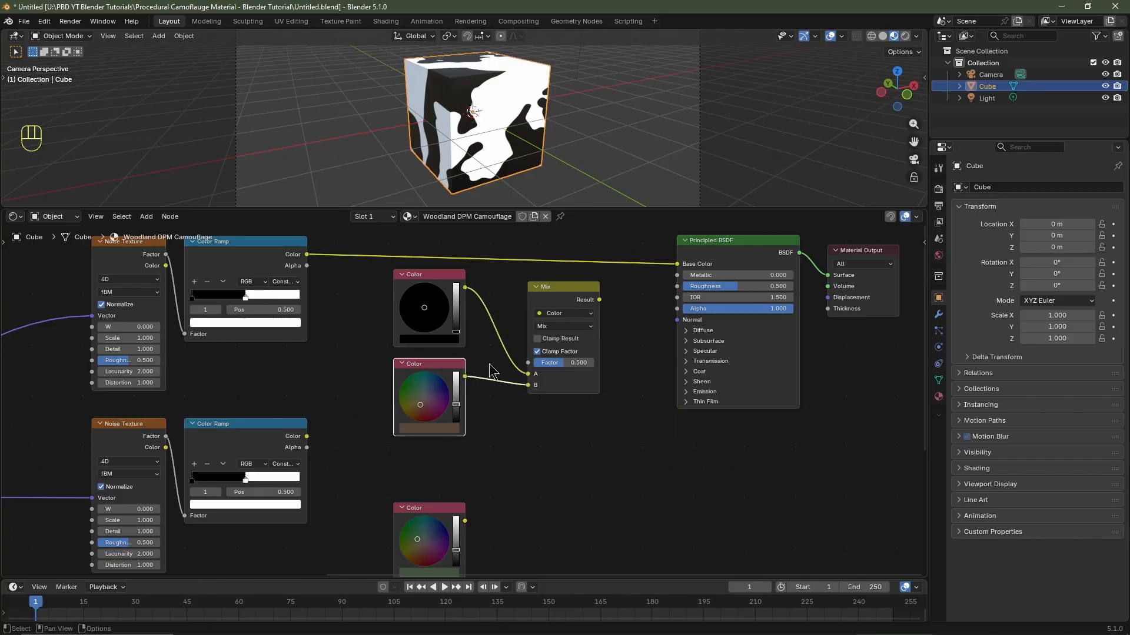
{"action": "left_click_drag", "start_coordinate": [304, 255], "coordinate": [529, 363]}
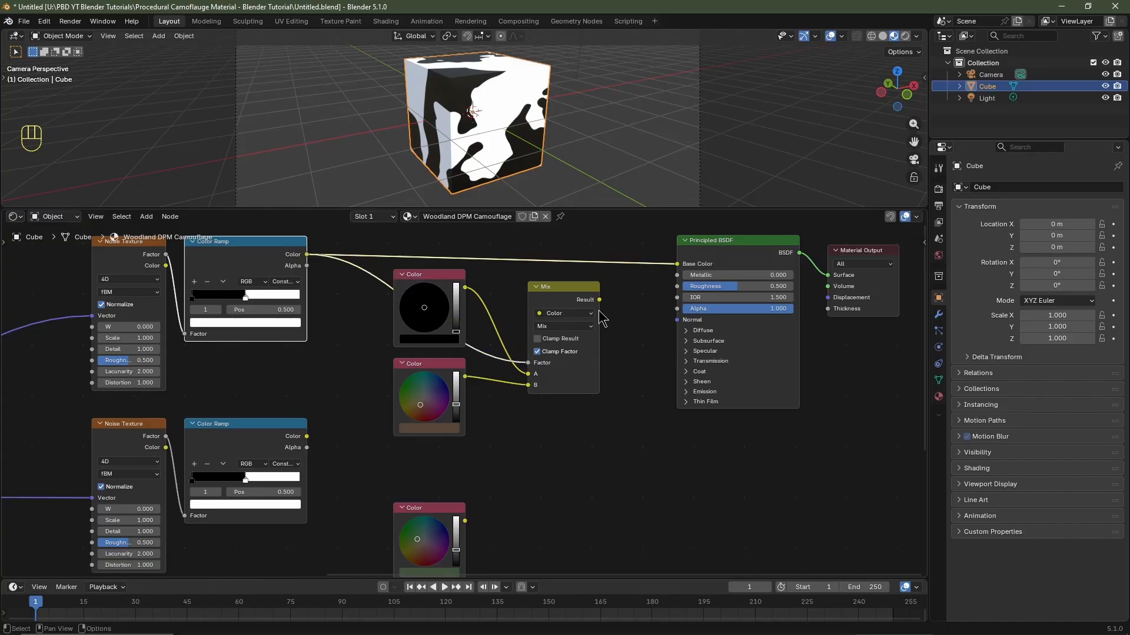
- Connect the Mix Result to the Principled BSDF's Base Color and set the shader's Roughness to 1.000
{"action": "left_click_drag", "start_coordinate": [598, 299], "coordinate": [671, 265]}
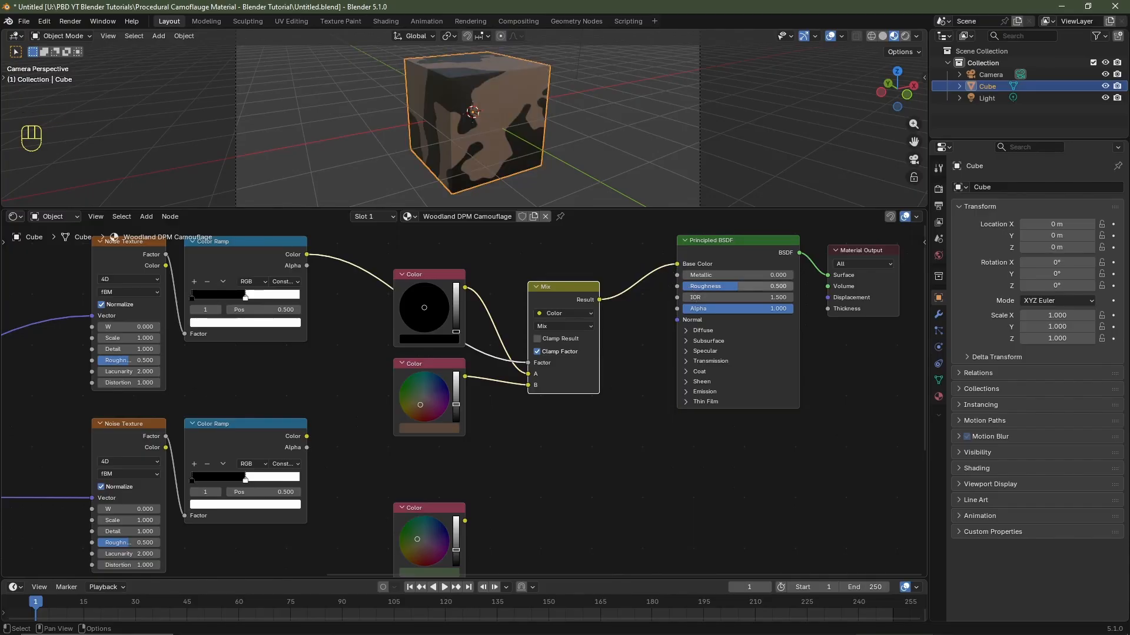
{"action": "left_click_drag", "start_coordinate": [735, 286], "coordinate": [795, 293]}
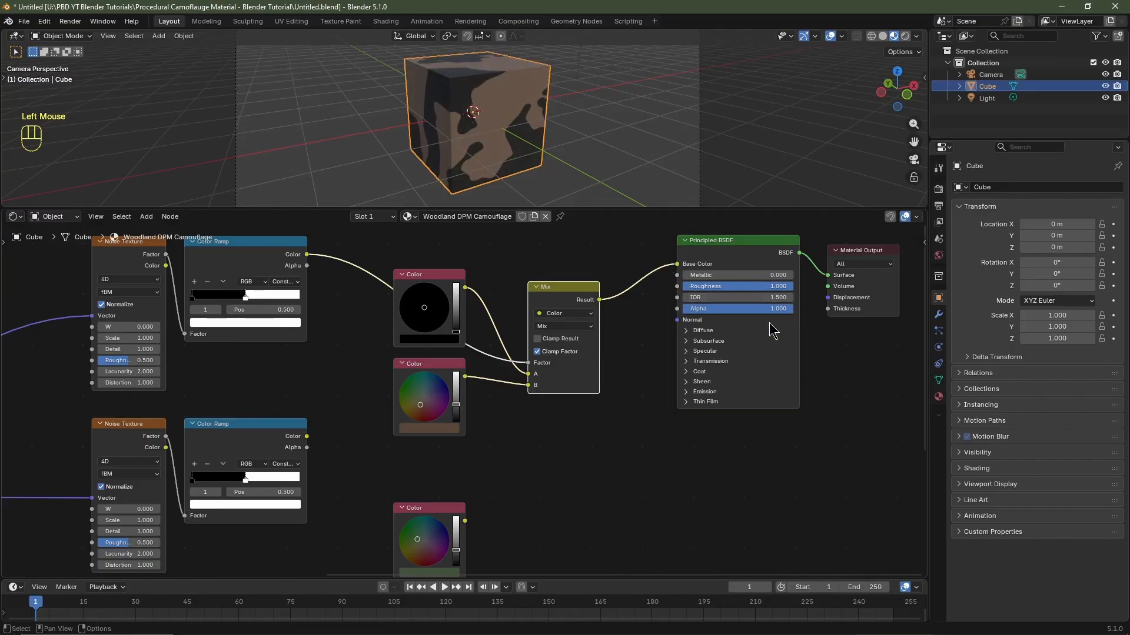
- Shift the Mix node slightly, duplicate it, and insert the copy into the link to the Principled BSDF, lower than the first
{"action": "left_click_drag", "start_coordinate": [572, 290], "coordinate": [560, 301]}
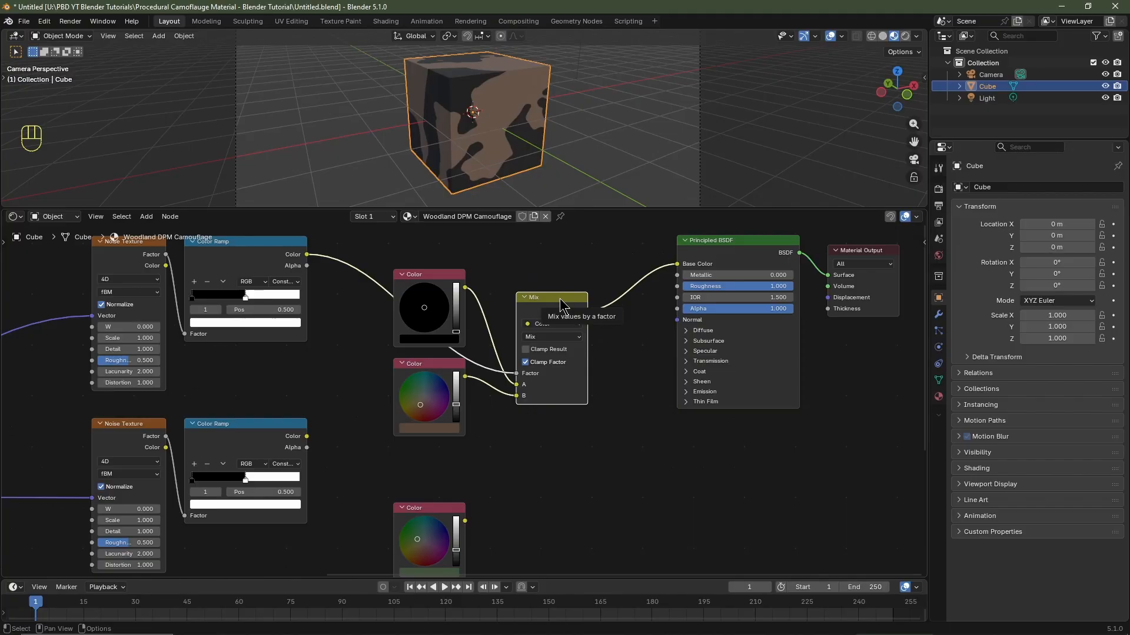
{"action": "key", "text": "shift+d"}
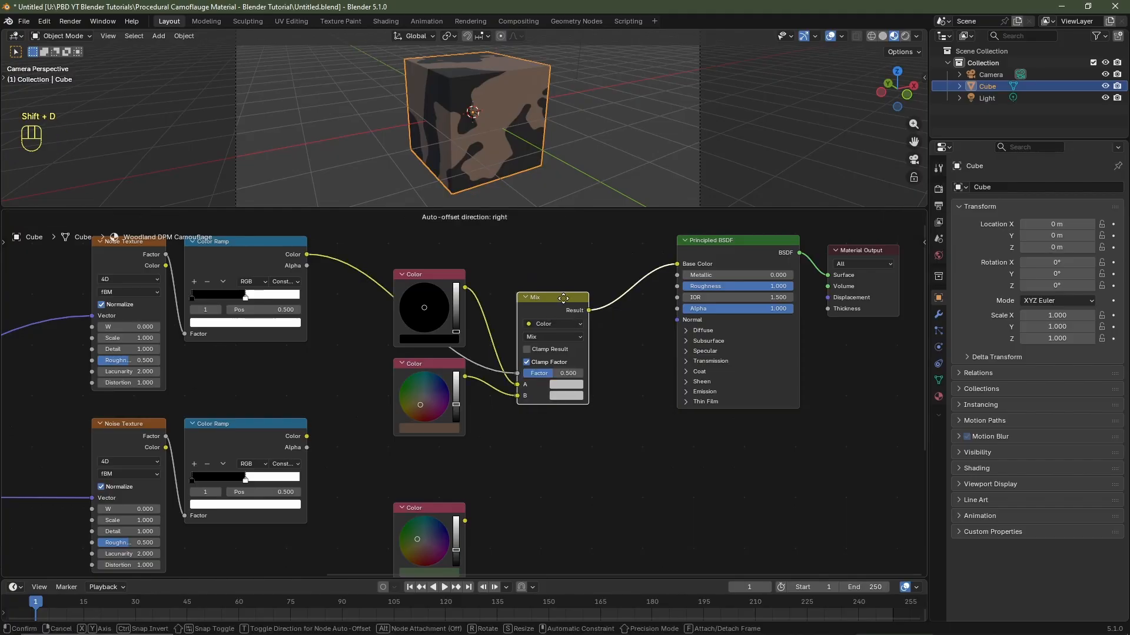
{"action": "left_click", "coordinate": [649, 307]}
{"action": "left_click_drag", "start_coordinate": [643, 307], "coordinate": [645, 364]}
- Connect the green Color node to the second Mix node's B and the middle Color Ramp's Color to its Factor
{"action": "middle_click_drag", "start_coordinate": [549, 505], "coordinate": [549, 440]}
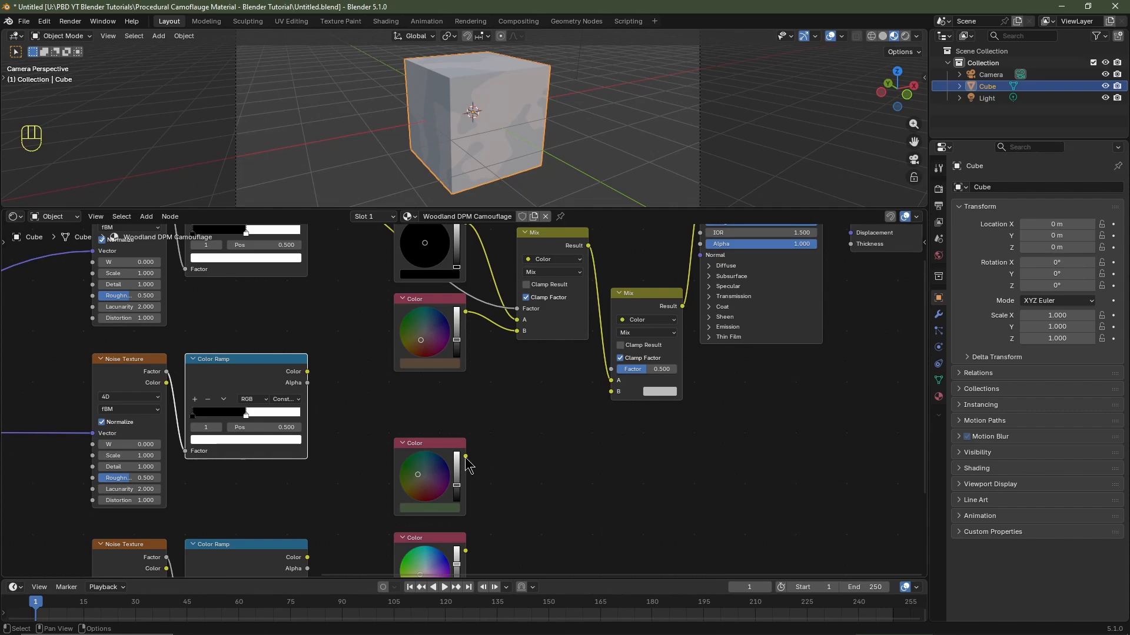
{"action": "left_click_drag", "start_coordinate": [466, 457], "coordinate": [615, 398]}
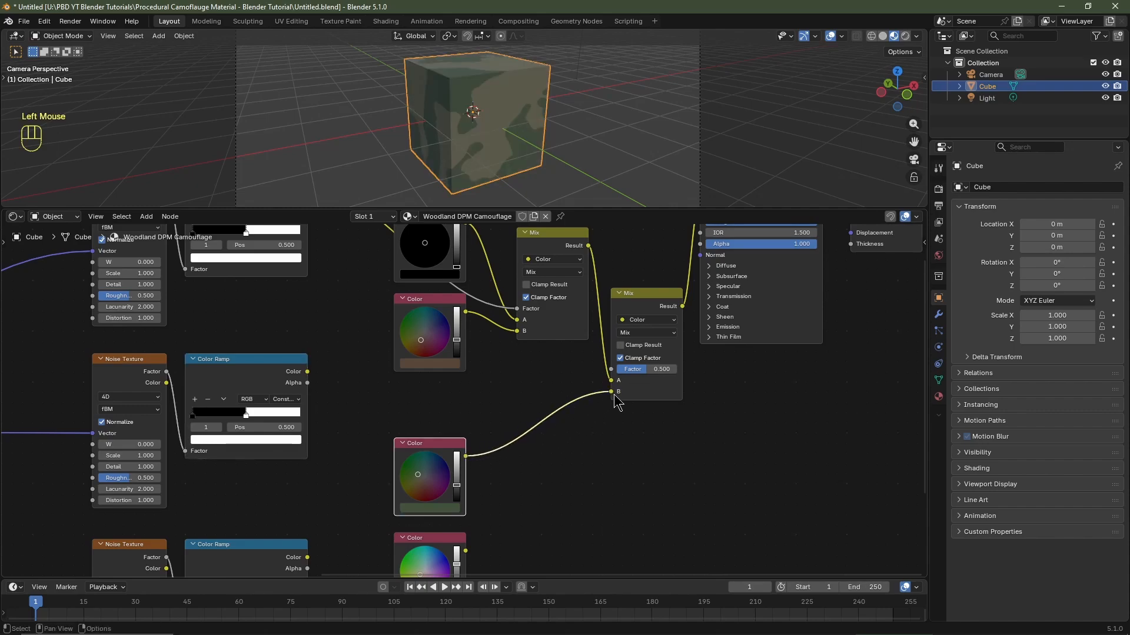
{"action": "left_click_drag", "start_coordinate": [306, 372], "coordinate": [603, 372]}
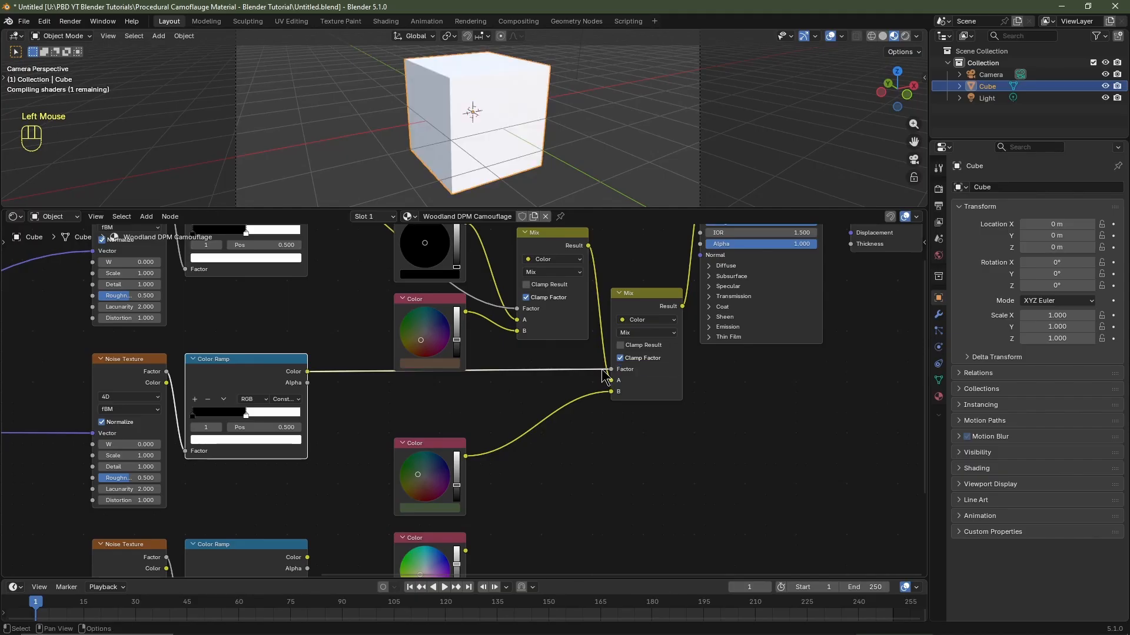
{"action": "scroll", "coordinate": [277, 459], "scroll_direction": "up", "scroll_amount": 3}
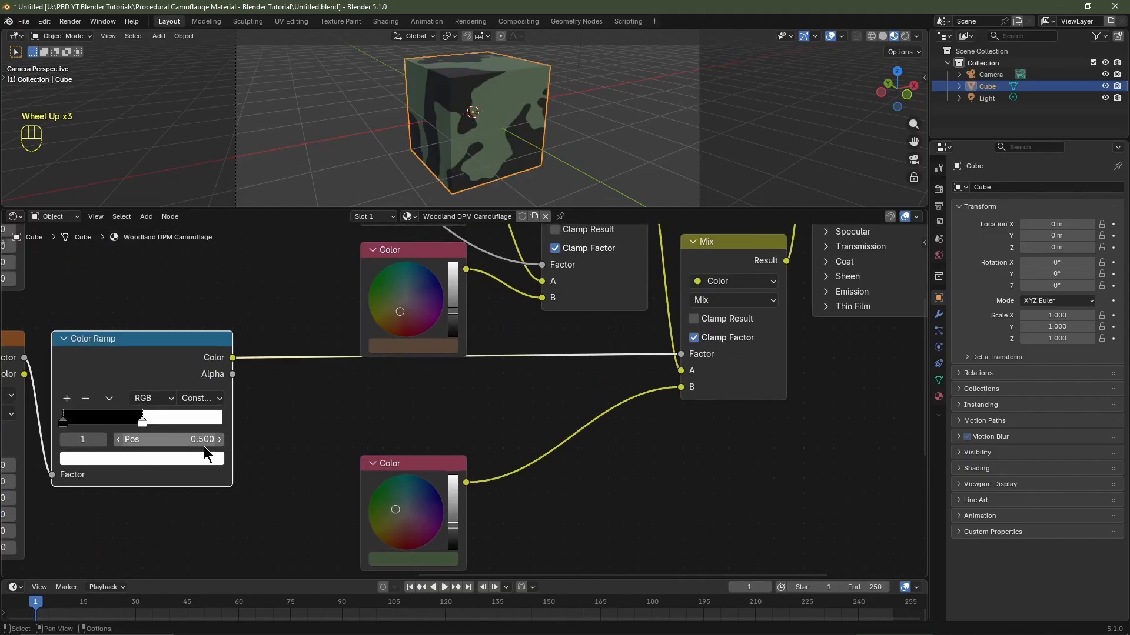
- Set the white stop of the middle Color Ramp to position 0.55
{"action": "left_click", "coordinate": [194, 445]}
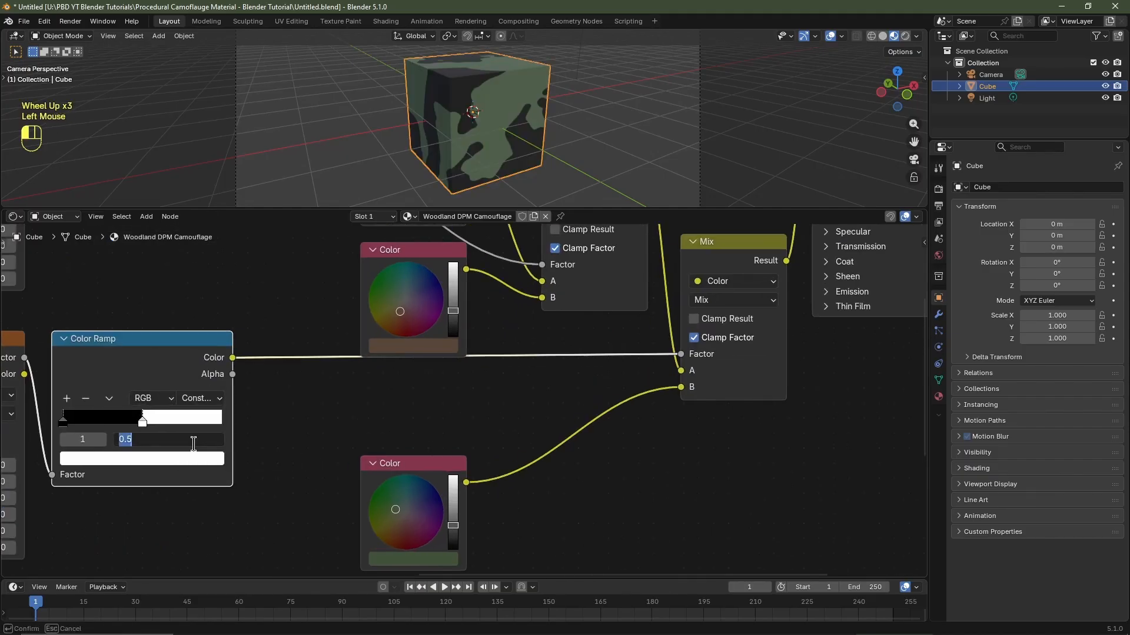
{"action": "type", "text": "0.55"}
{"action": "key", "text": "Return"}
- Duplicate the second Mix node and insert the copy into the link to the Principled BSDF, lower than the second
{"action": "scroll", "coordinate": [444, 473], "scroll_direction": "down", "scroll_amount": 5}
{"action": "left_click", "coordinate": [651, 310]}
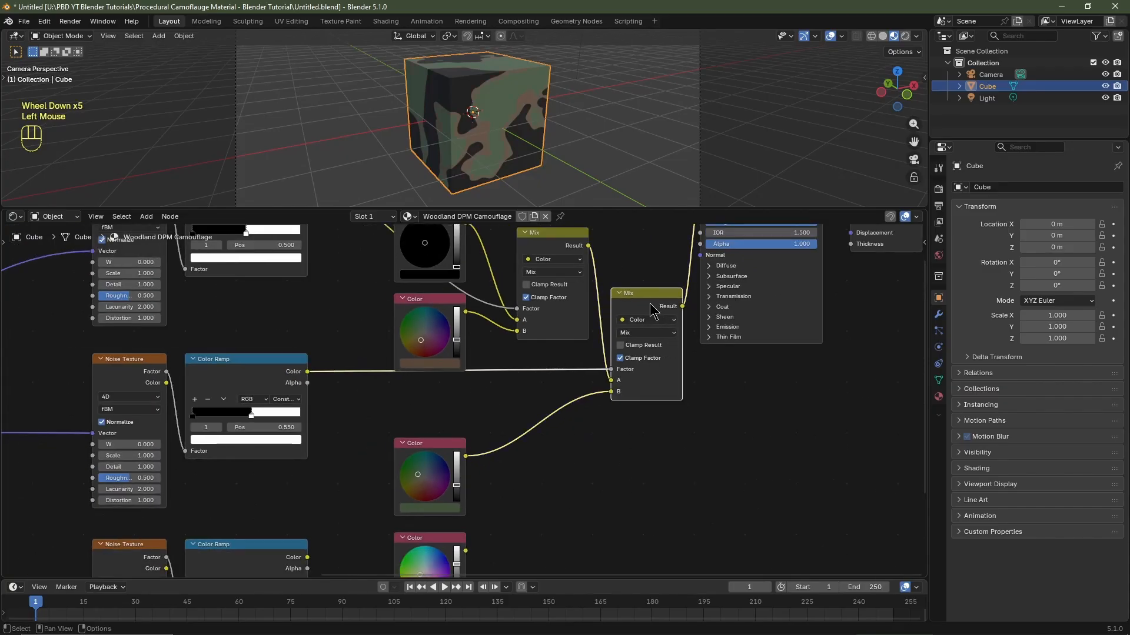
{"action": "key", "text": "shift+d"}
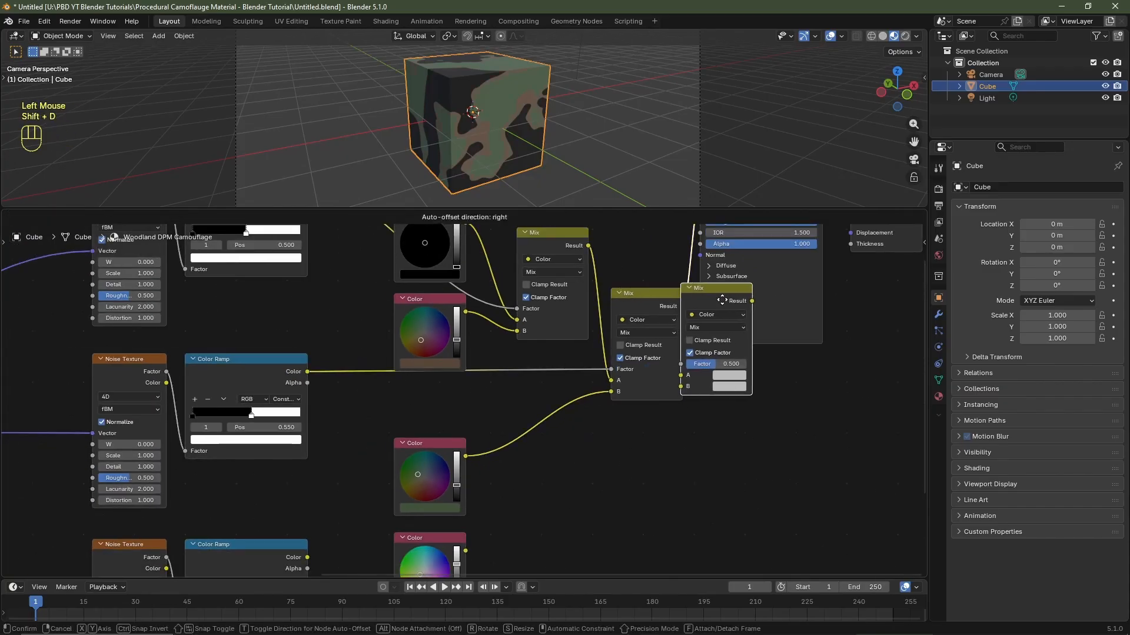
{"action": "left_click", "coordinate": [723, 301]}
{"action": "left_click_drag", "start_coordinate": [723, 302], "coordinate": [736, 384]}
- Connect the beige Color node to the third Mix node's B and the bottom Color Ramp's Color to its Factor
{"action": "right_click_drag", "start_coordinate": [593, 549], "coordinate": [588, 463]}
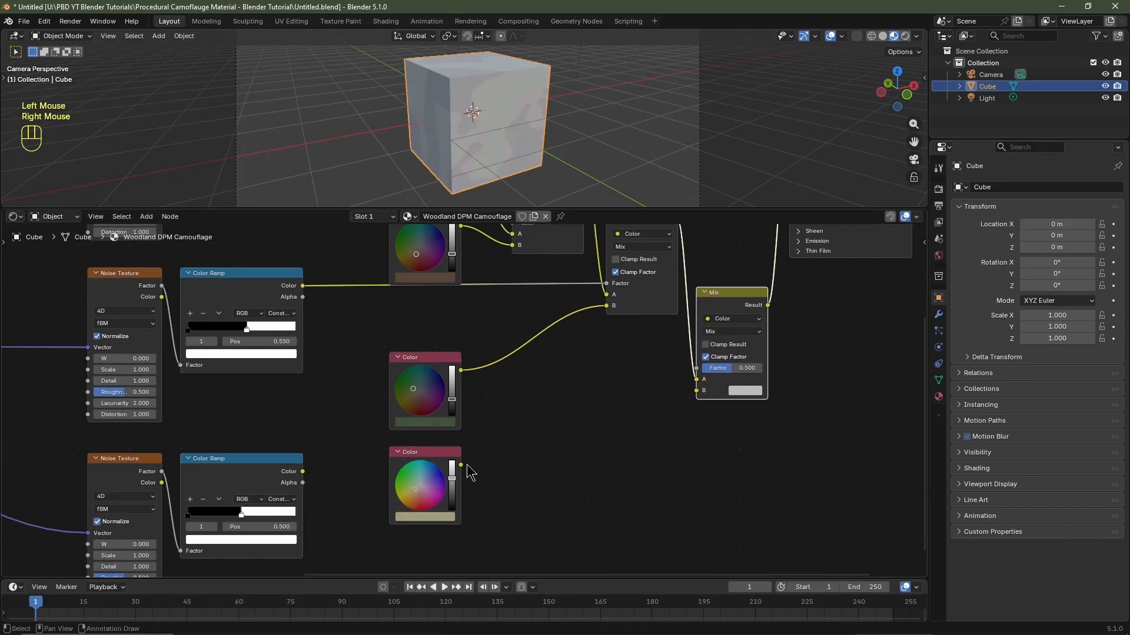
{"action": "left_click_drag", "start_coordinate": [461, 465], "coordinate": [690, 408]}
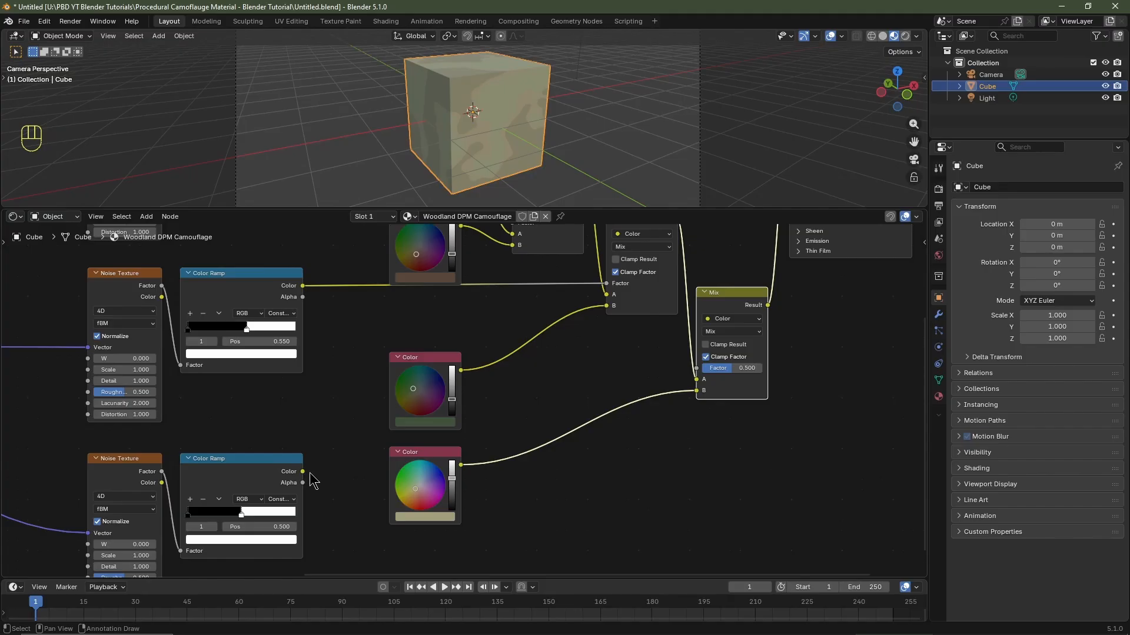
{"action": "left_click_drag", "start_coordinate": [302, 471], "coordinate": [696, 369]}
- Set the white stop of the bottom Color Ramp to position 0.575
{"action": "scroll", "coordinate": [528, 549], "scroll_direction": "up", "scroll_amount": 2}
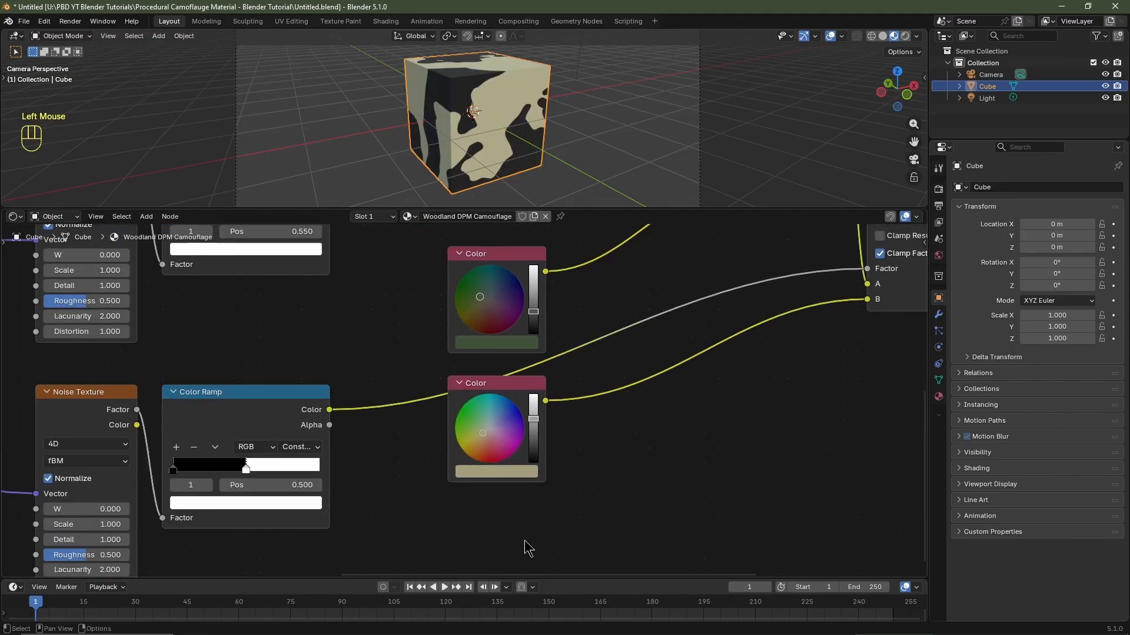
{"action": "left_click", "coordinate": [249, 401]}
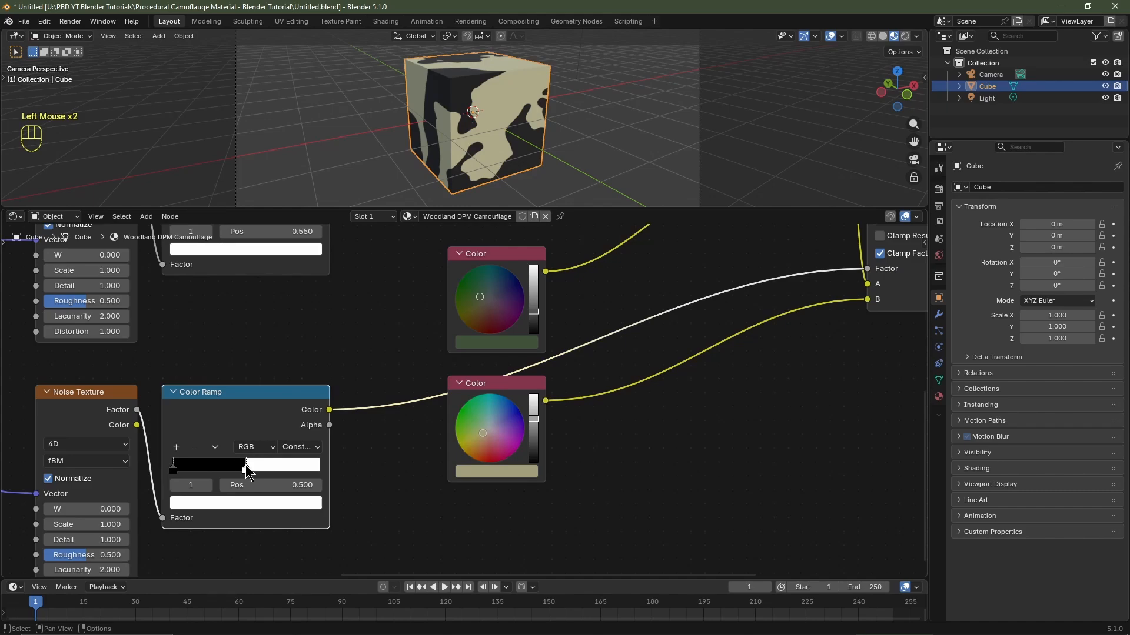
{"action": "left_click", "coordinate": [261, 486]}
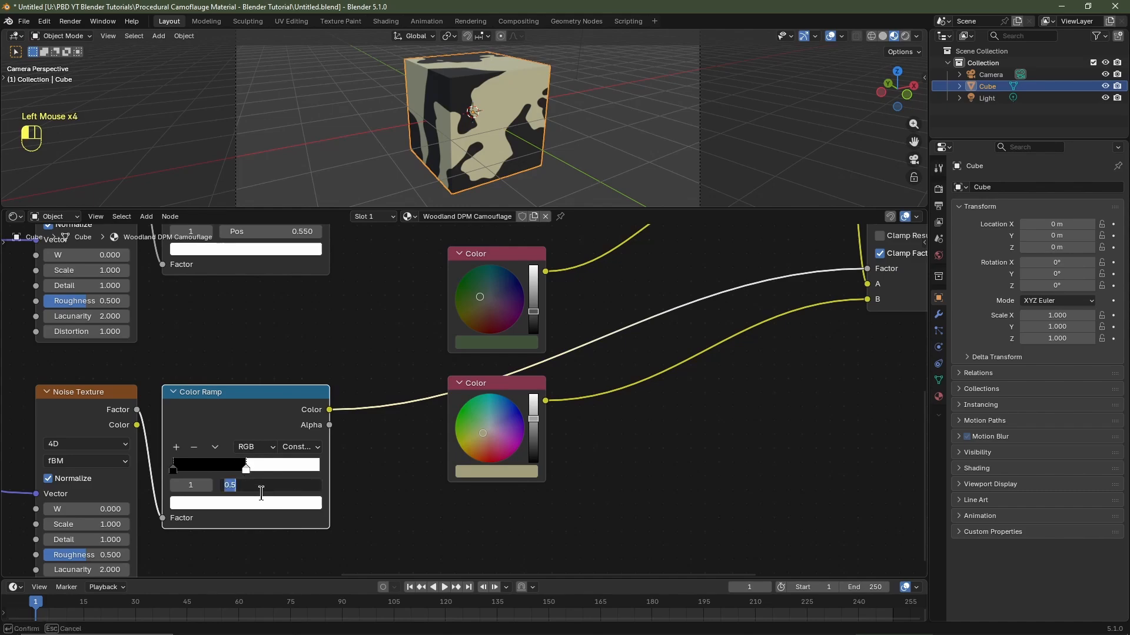
{"action": "type", "text": ".575"}
{"action": "key", "text": "Return"}
- Select the three Noise Texture nodes and set the W value of the middle one to 10
{"action": "scroll", "coordinate": [435, 303], "scroll_direction": "down", "scroll_amount": 3}
{"action": "middle_click_drag", "start_coordinate": [412, 294], "coordinate": [434, 325]}
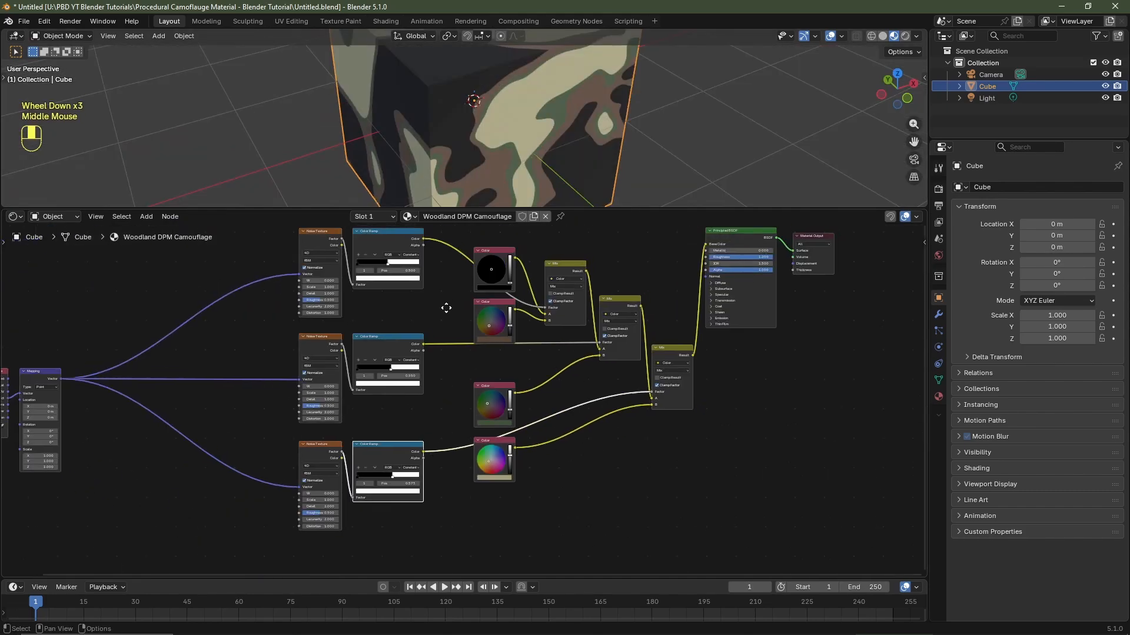
{"action": "middle_click_drag", "start_coordinate": [530, 147], "coordinate": [523, 111]}
{"action": "left_click_drag", "start_coordinate": [241, 259], "coordinate": [308, 523]}
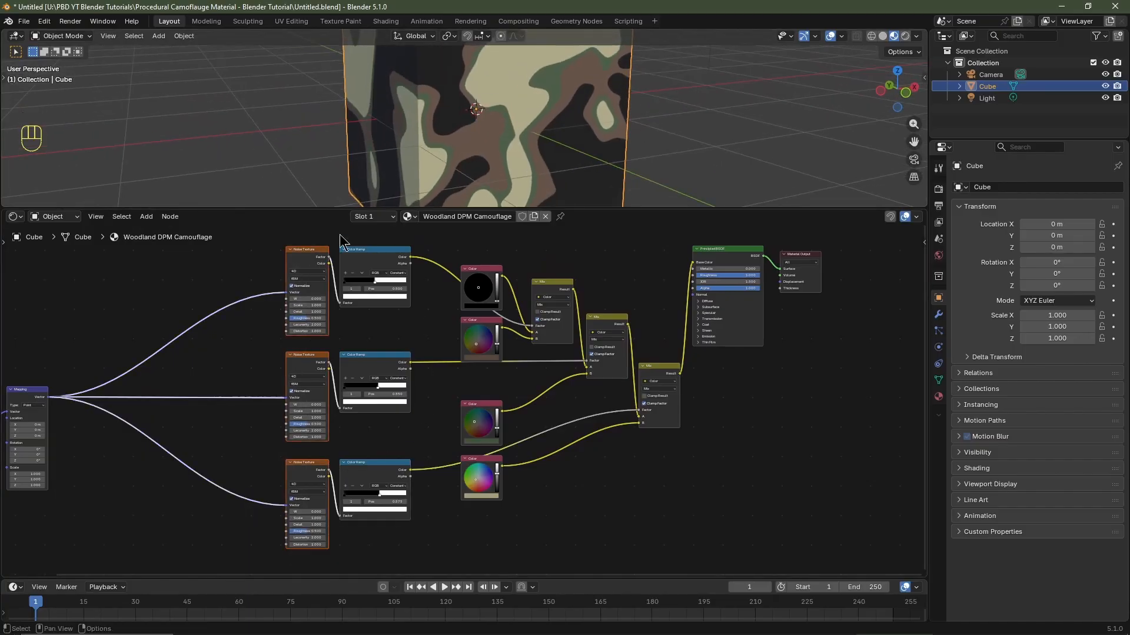
{"action": "scroll", "coordinate": [362, 462], "scroll_direction": "up", "scroll_amount": 4}
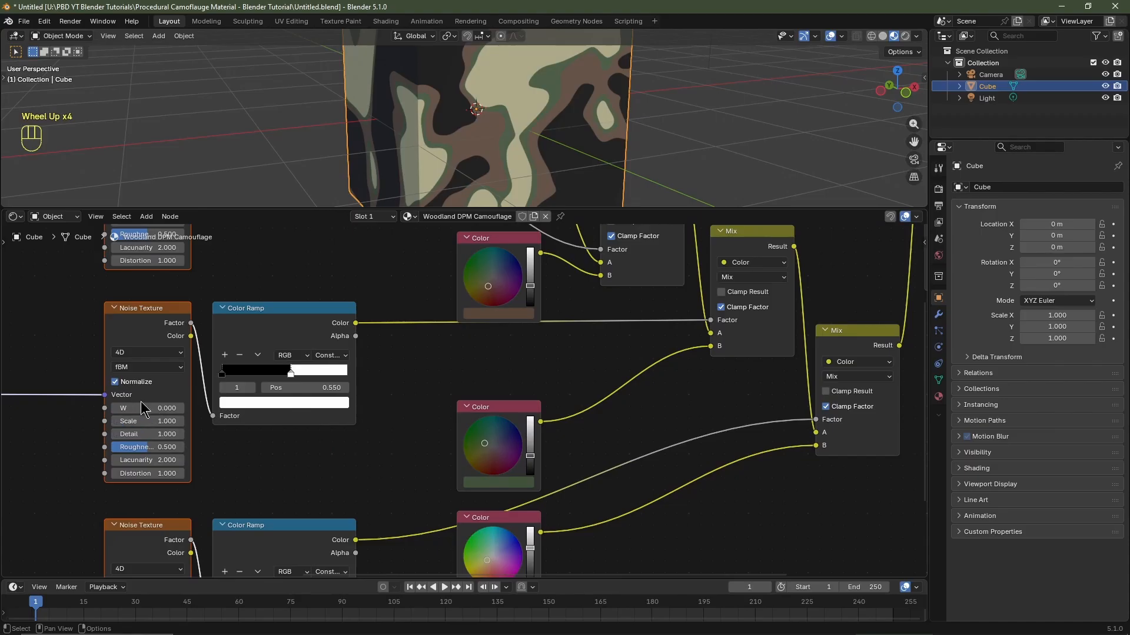
{"action": "left_click", "coordinate": [143, 411]}
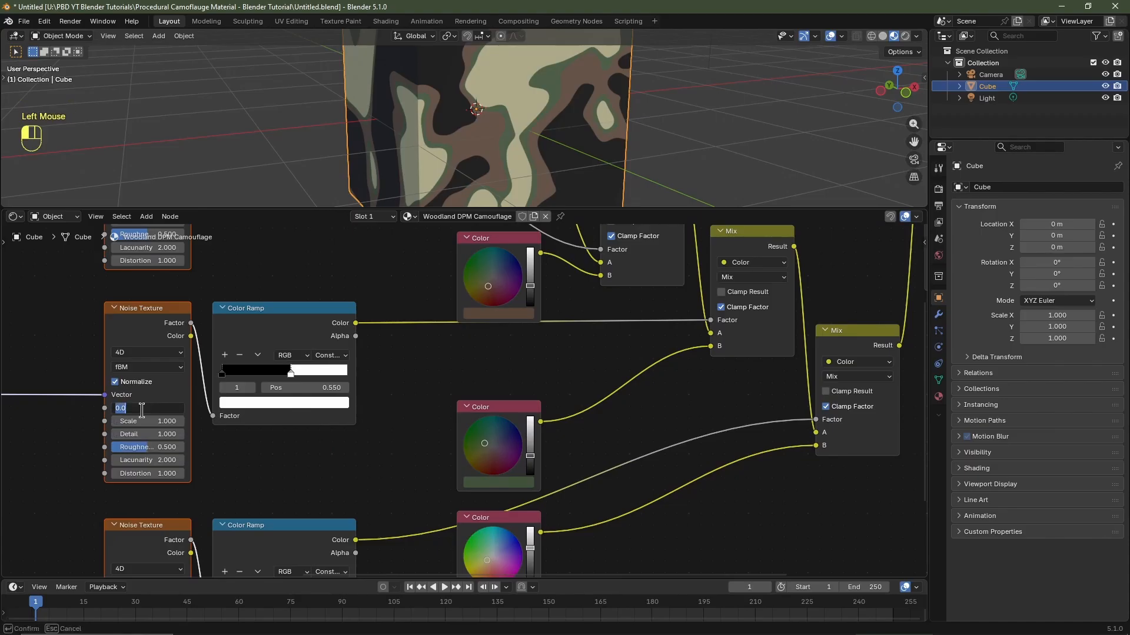
{"action": "type", "text": "10"}
{"action": "key", "text": "Return"}
- Set the W value of the bottom Noise Texture to 20
{"action": "middle_click_drag", "start_coordinate": [152, 543], "coordinate": [165, 356]}
{"action": "left_click", "coordinate": [154, 442]}
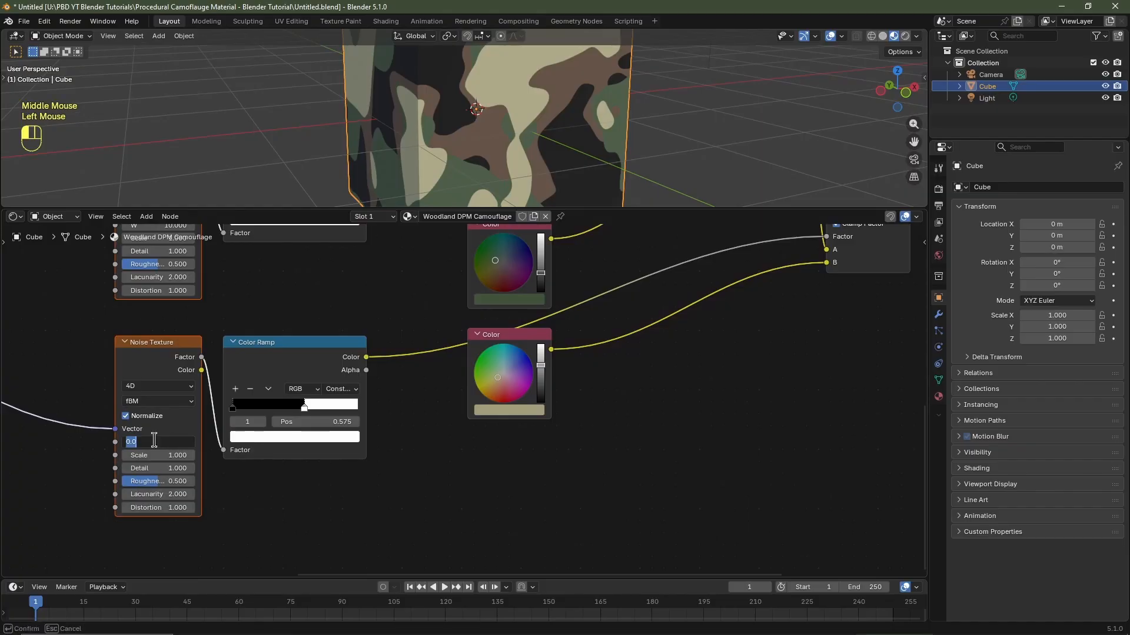
{"action": "type", "text": "10"}
{"action": "key", "text": "Return"}
- Try a higher Scale of about 4.5 on the top Noise Texture
{"action": "key", "text": "Home"}
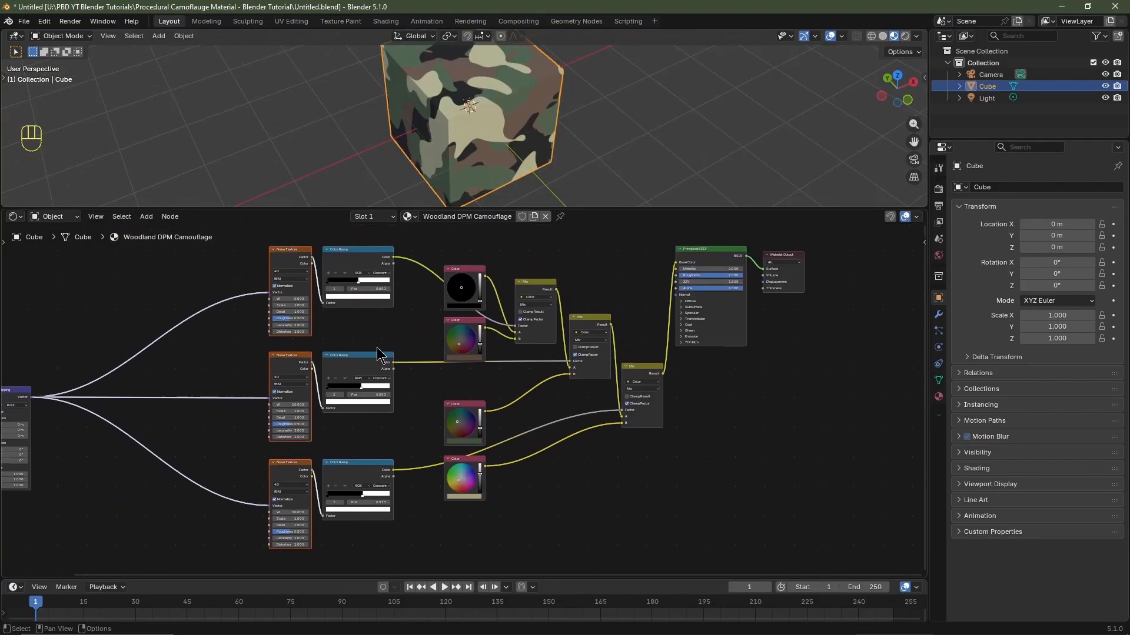
{"action": "scroll", "coordinate": [300, 318], "scroll_direction": "up", "scroll_amount": 2}
{"action": "middle_click_drag", "start_coordinate": [270, 289], "coordinate": [429, 353]}
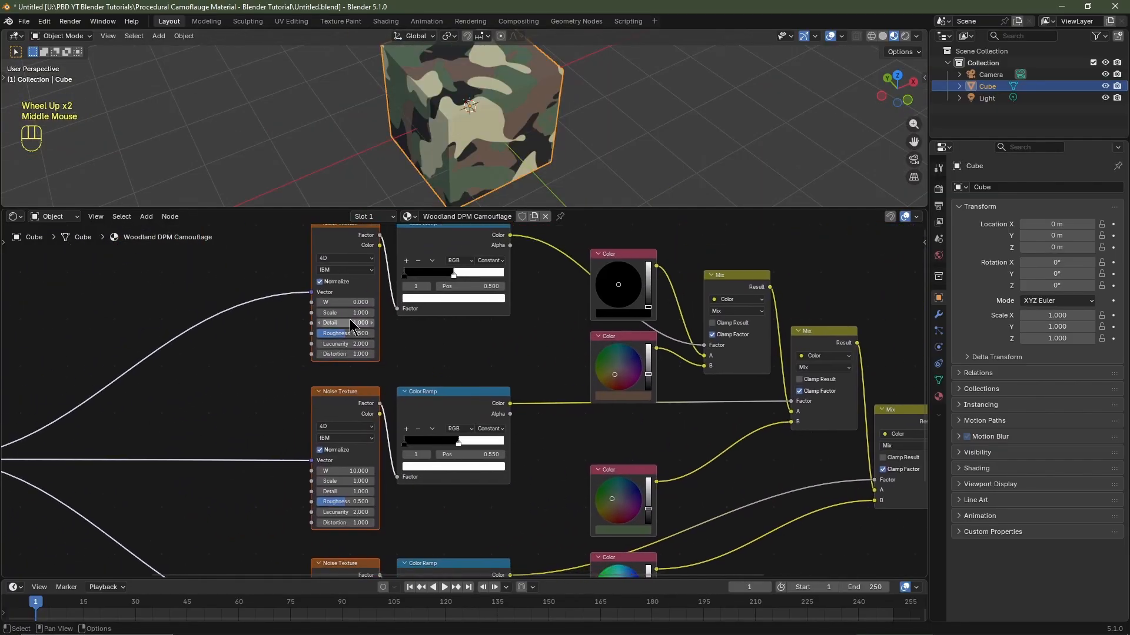
{"action": "left_click_drag", "start_coordinate": [344, 312], "coordinate": [400, 312]}
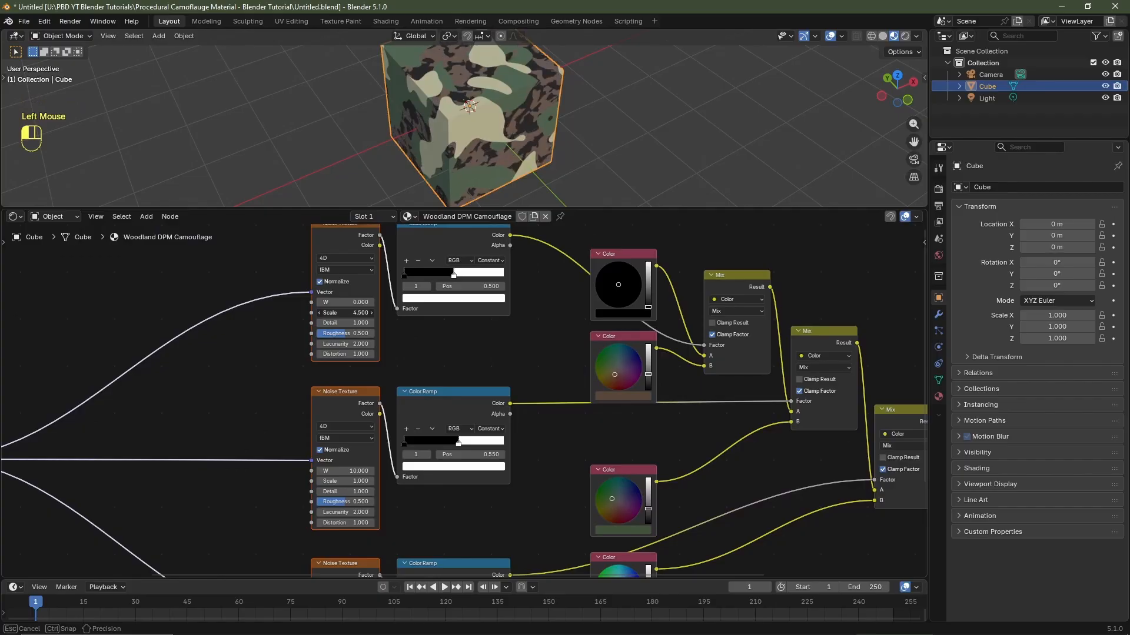
{"action": "right_click", "coordinate": [343, 312]}
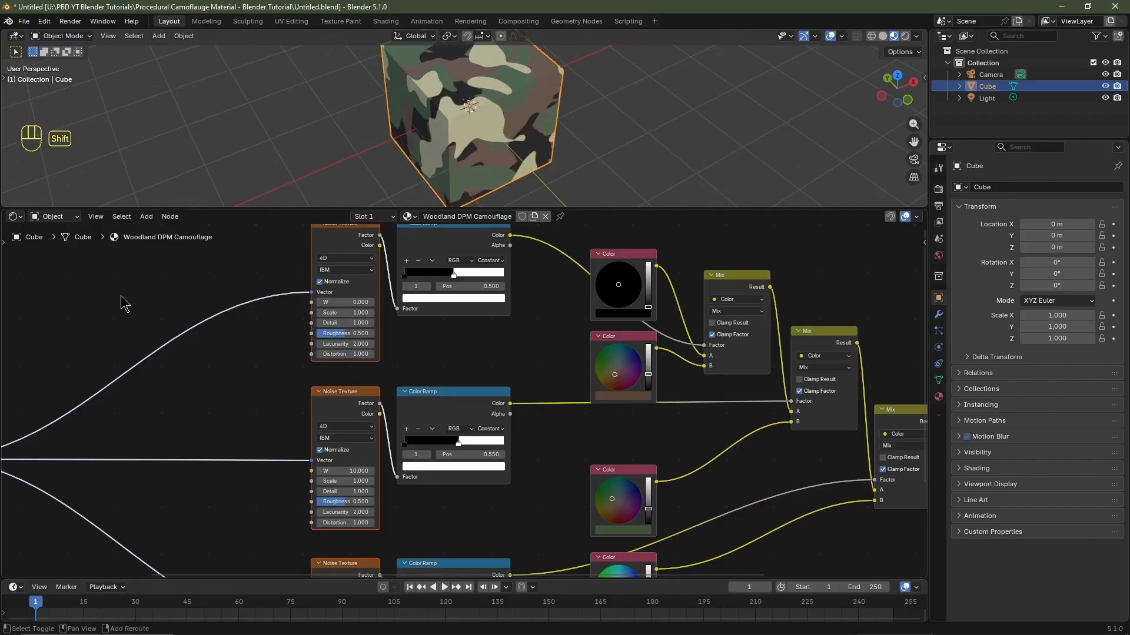
- Add a Value node in front of the Noise Textures and set it to 1
{"action": "key", "text": "shift+a"}
{"action": "mouse_move", "coordinate": [124, 243]}
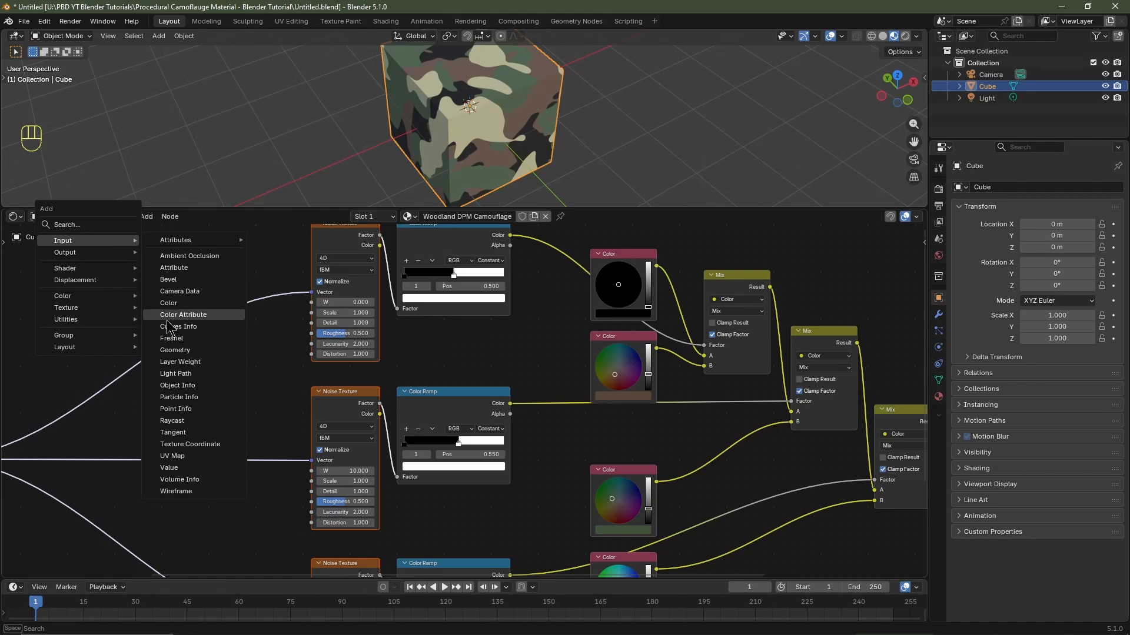
{"action": "left_click", "coordinate": [170, 468]}
{"action": "left_click", "coordinate": [72, 282]}
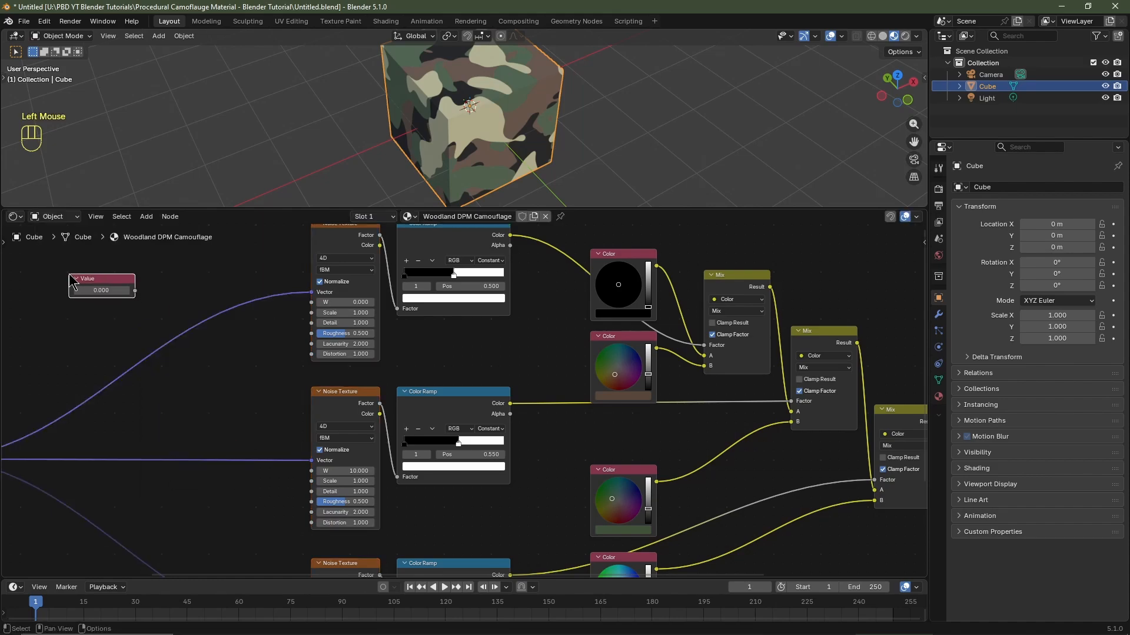
{"action": "double_click", "coordinate": [101, 291]}
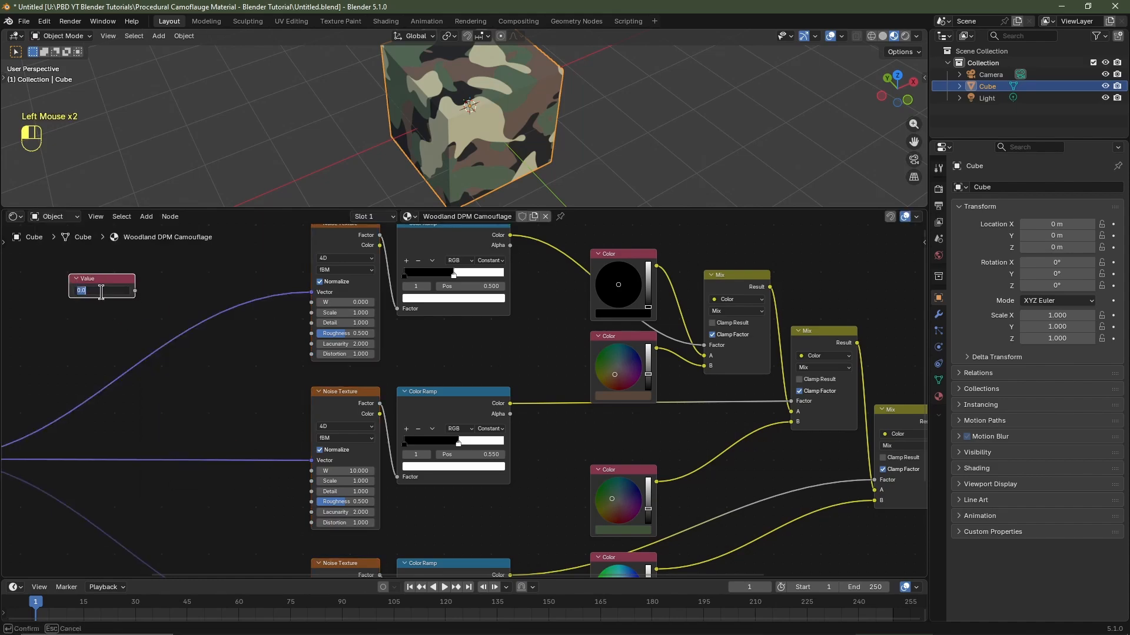
{"action": "type", "text": "1"}
{"action": "key", "text": "Return"}
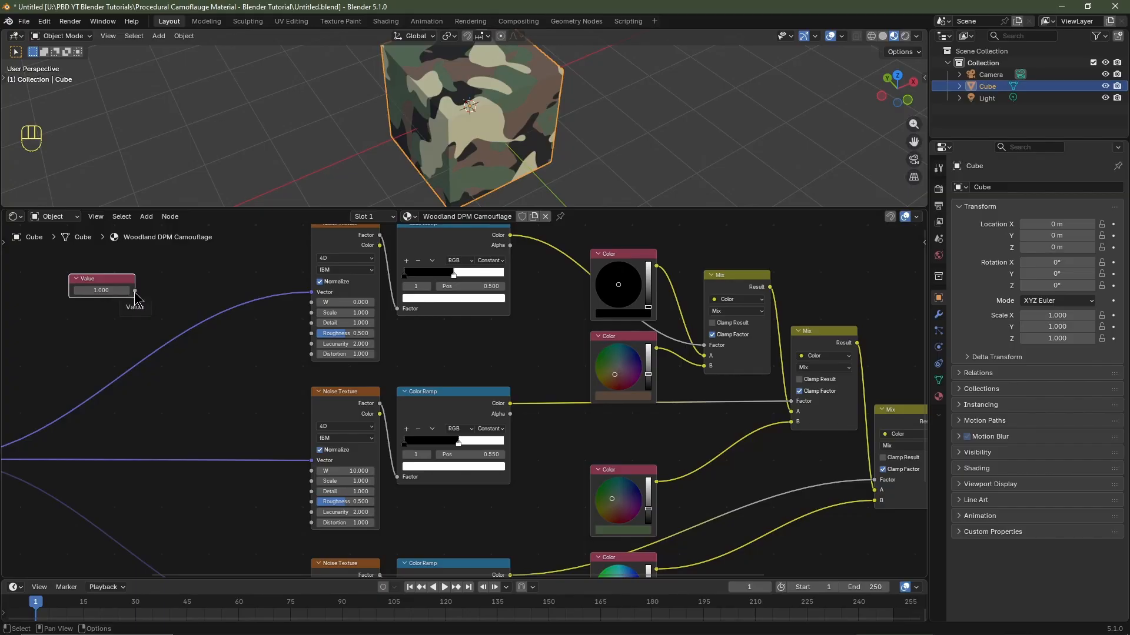
- Connect the Value node to the Scale inputs of all three Noise Textures, moving it down between Mapping and the textures
{"action": "left_click_drag", "start_coordinate": [135, 293], "coordinate": [307, 321]}
{"action": "left_click_drag", "start_coordinate": [135, 291], "coordinate": [311, 481]}
{"action": "left_click_drag", "start_coordinate": [113, 294], "coordinate": [120, 438]}
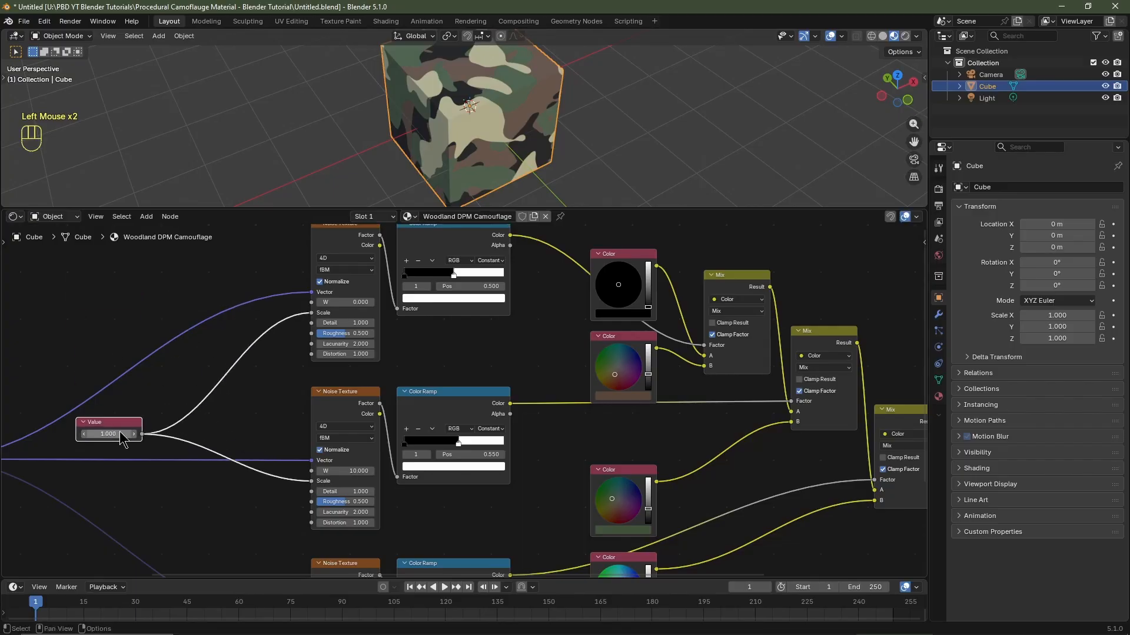
{"action": "scroll", "coordinate": [188, 468], "scroll_direction": "up", "scroll_amount": 1}
{"action": "middle_click_drag", "start_coordinate": [188, 452], "coordinate": [201, 401]}
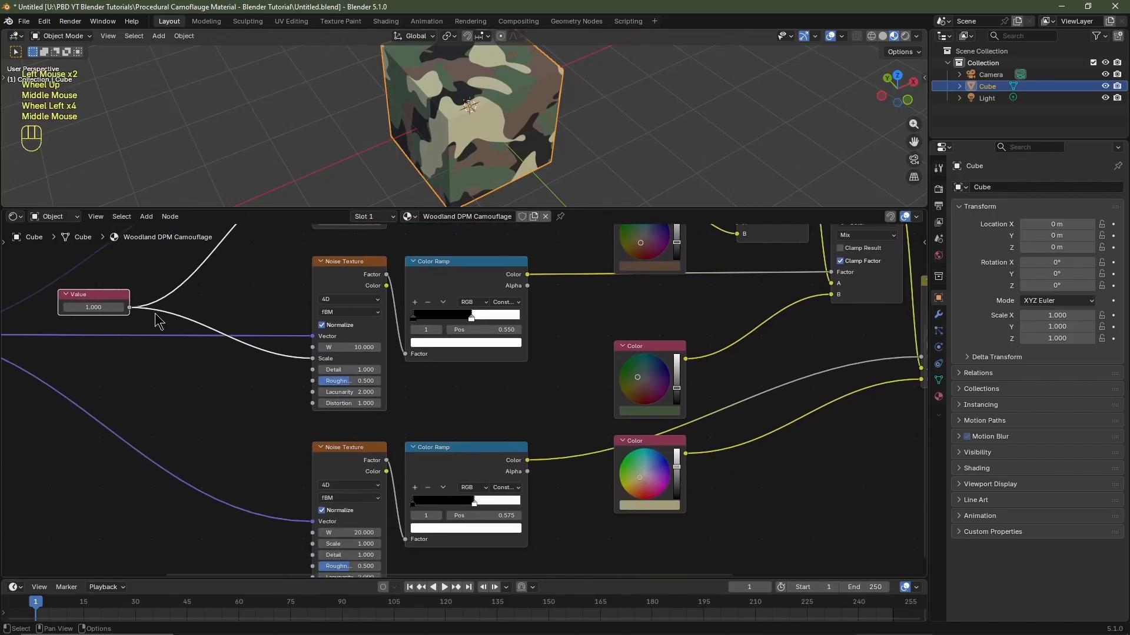
{"action": "left_click_drag", "start_coordinate": [129, 307], "coordinate": [313, 543]}
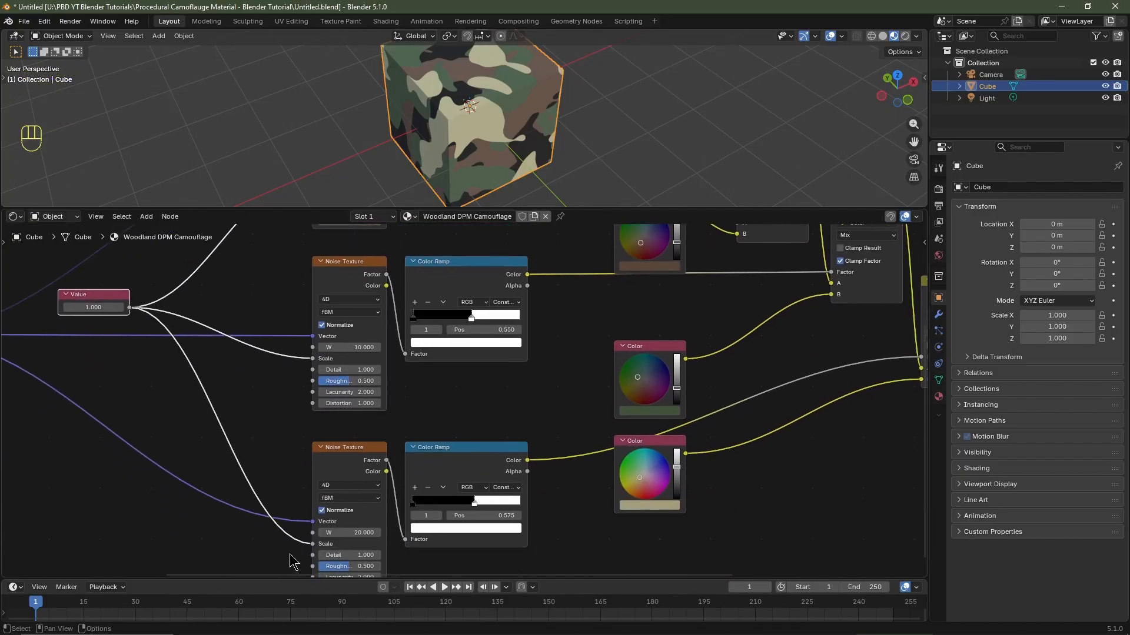
- Set the Value node that drives the noise Scale to 2
{"action": "mouse_move", "coordinate": [93, 307]}
{"action": "left_mouse_down"}
{"action": "mouse_move", "coordinate": [141, 307]}
{"action": "mouse_move", "coordinate": [80, 307]}
{"action": "left_mouse_up"}
{"action": "double_click", "coordinate": [84, 307]}
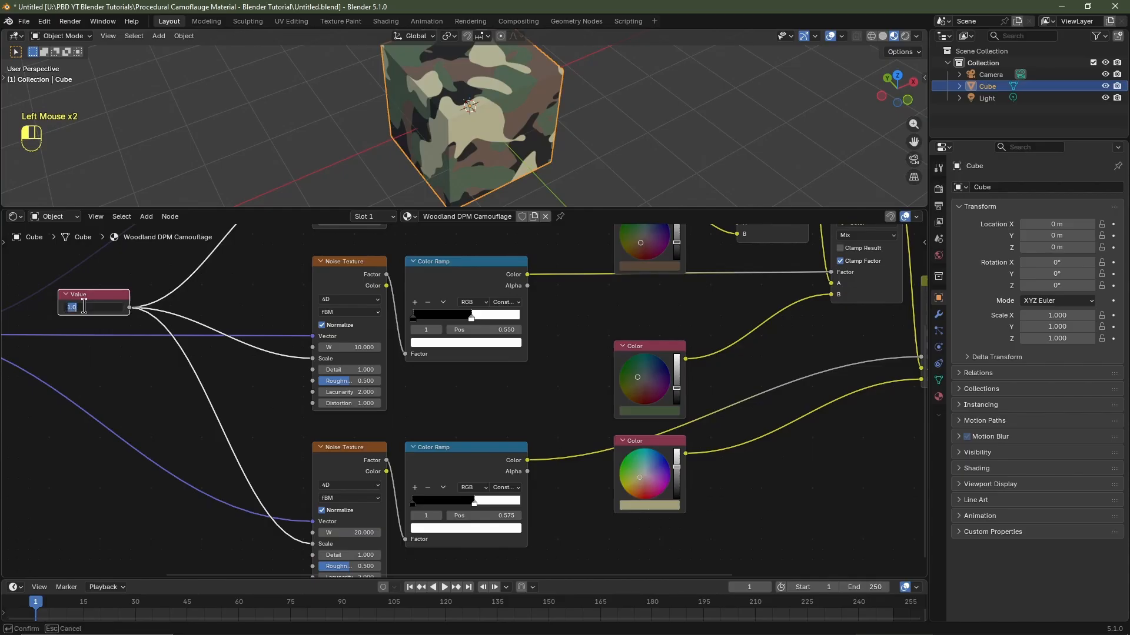
{"action": "key", "text": "Return"}
- Move the Value node to just above the Mapping node
{"action": "scroll", "coordinate": [121, 325], "scroll_direction": "down", "scroll_amount": 5}
{"action": "key", "text": "g"}
{"action": "right_click", "coordinate": [256, 429]}
{"action": "key", "text": "g"}
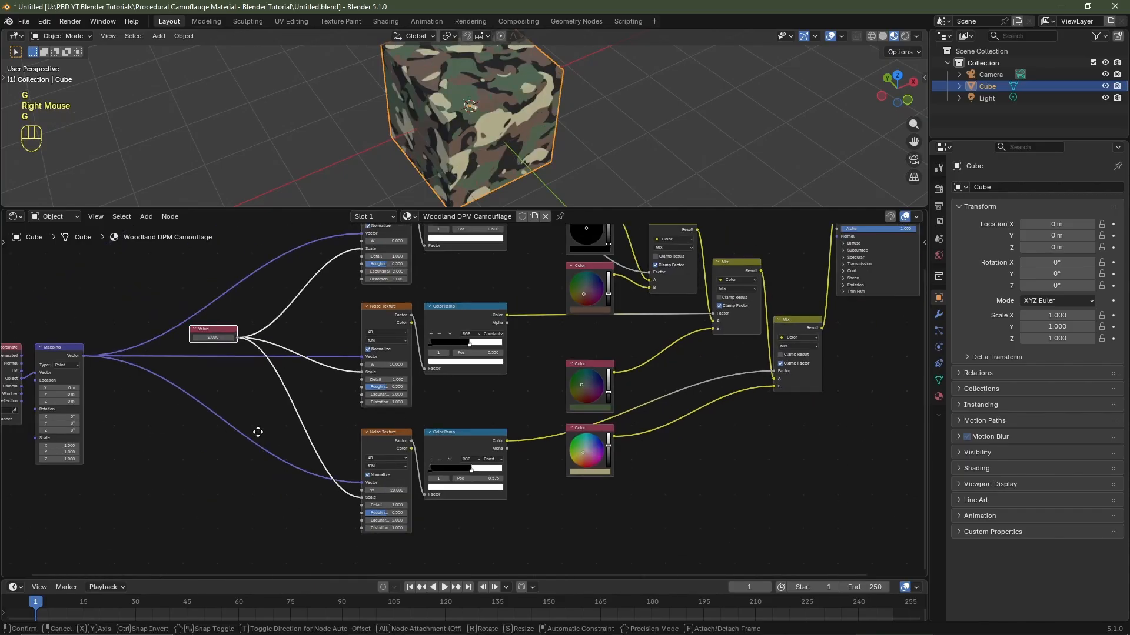
{"action": "left_click", "coordinate": [105, 411]}
- Save the project under the new file name "Like And Subscribe.blend" in the current folder
{"action": "middle_click_drag", "start_coordinate": [446, 318], "coordinate": [440, 369]}
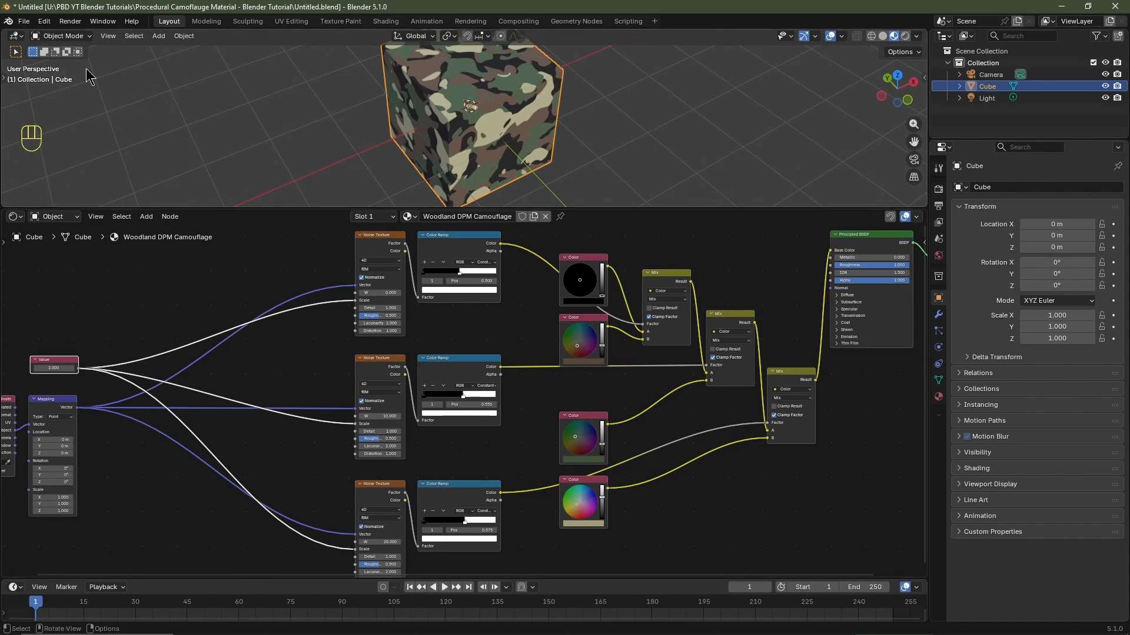
{"action": "left_click", "coordinate": [25, 22]}
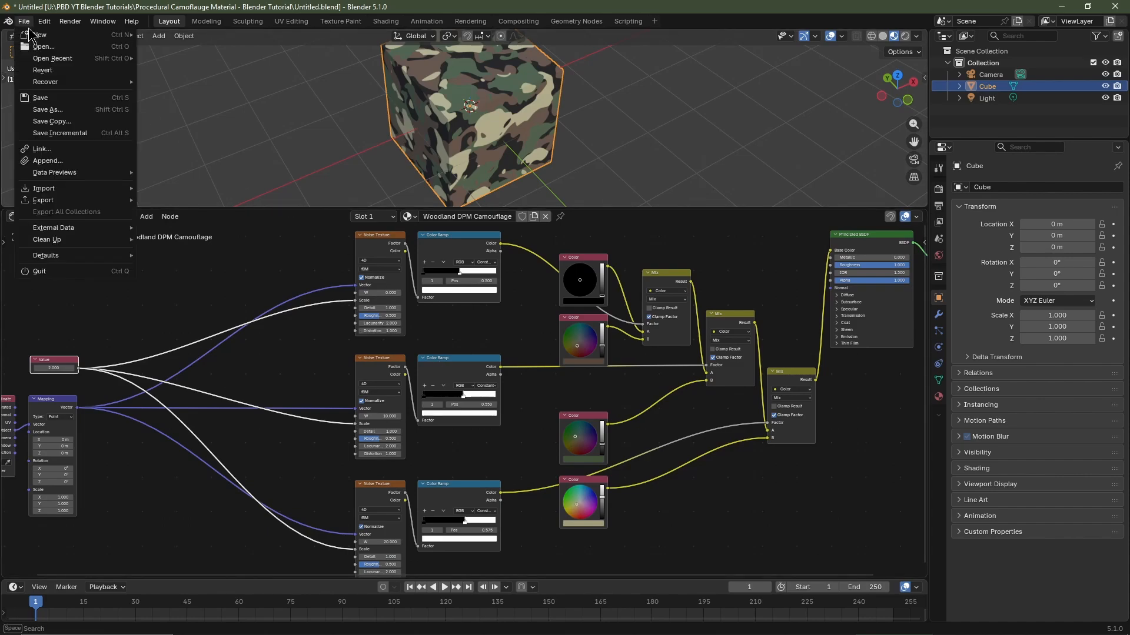
{"action": "left_click", "coordinate": [50, 113]}
{"action": "left_click", "coordinate": [345, 489]}
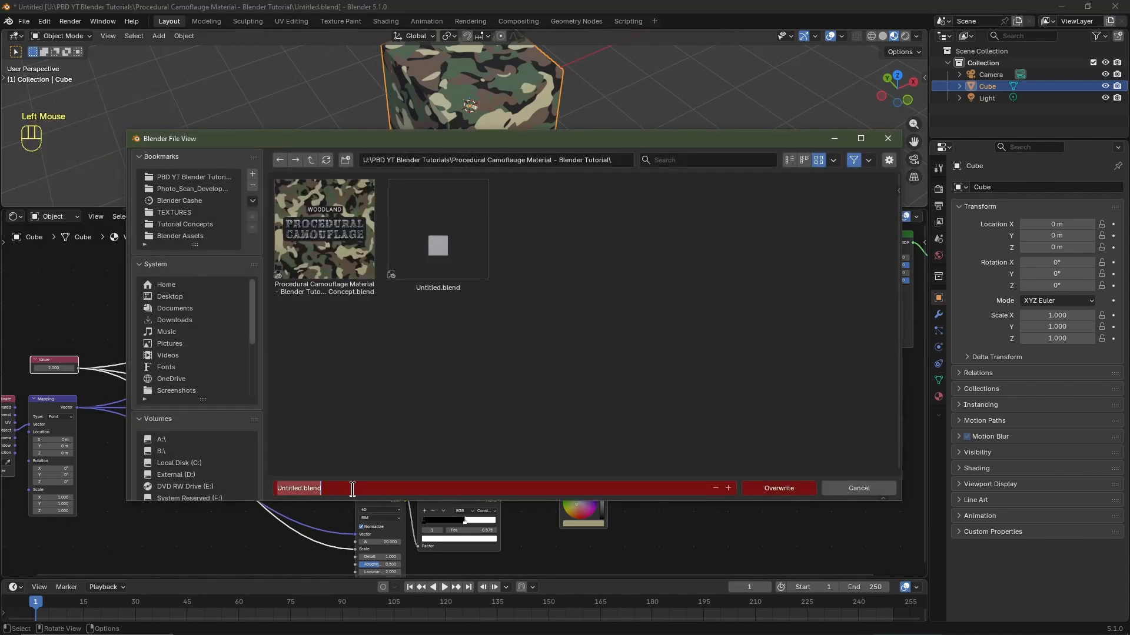
{"action": "type", "text": "Like And Su"}
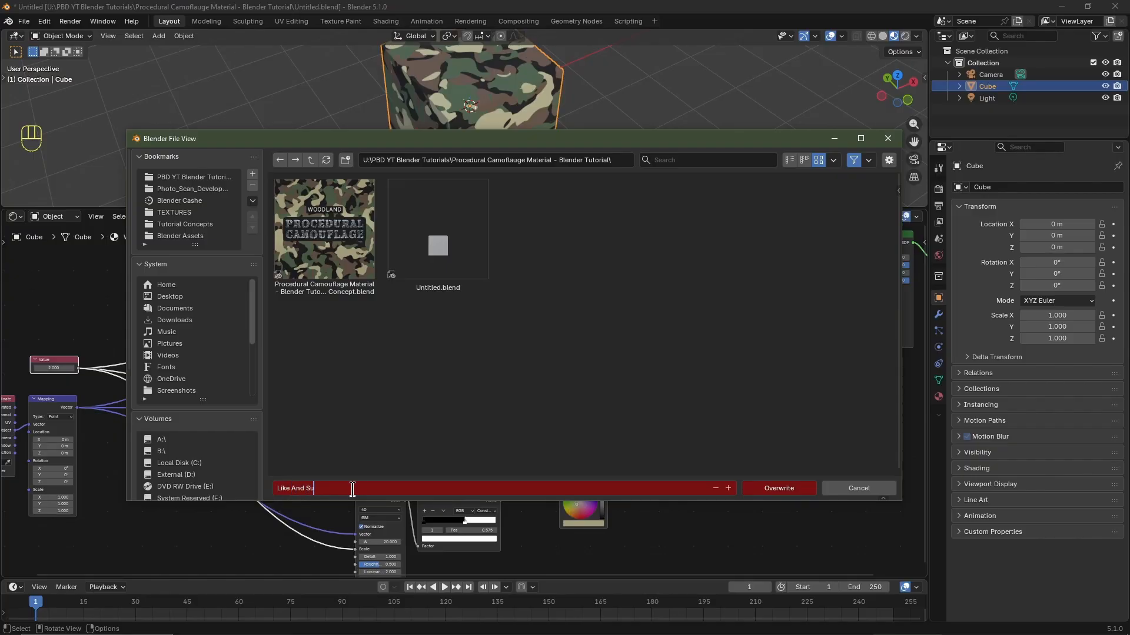
{"action": "type", "text": "bscribe"}
{"action": "key", "text": "Return"}
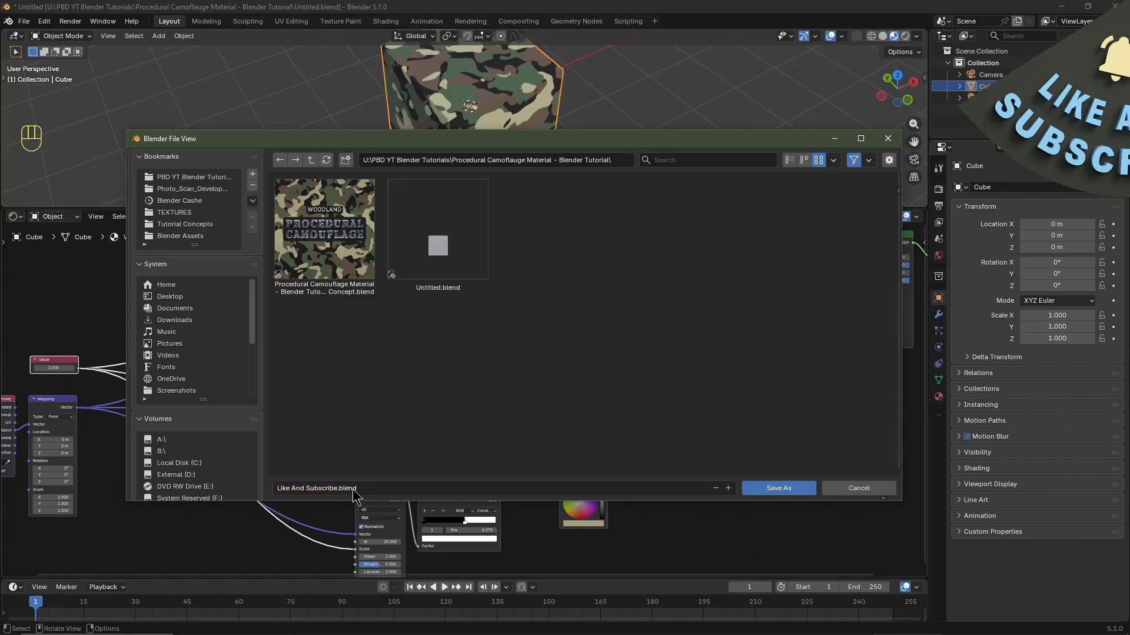
{"action": "left_click", "coordinate": [791, 494]}
- Examine the settings of the Noise Texture and Color Ramp nodes and the Value node that feeds their Scale
{"action": "scroll", "coordinate": [535, 397], "scroll_direction": "up", "scroll_amount": 2}
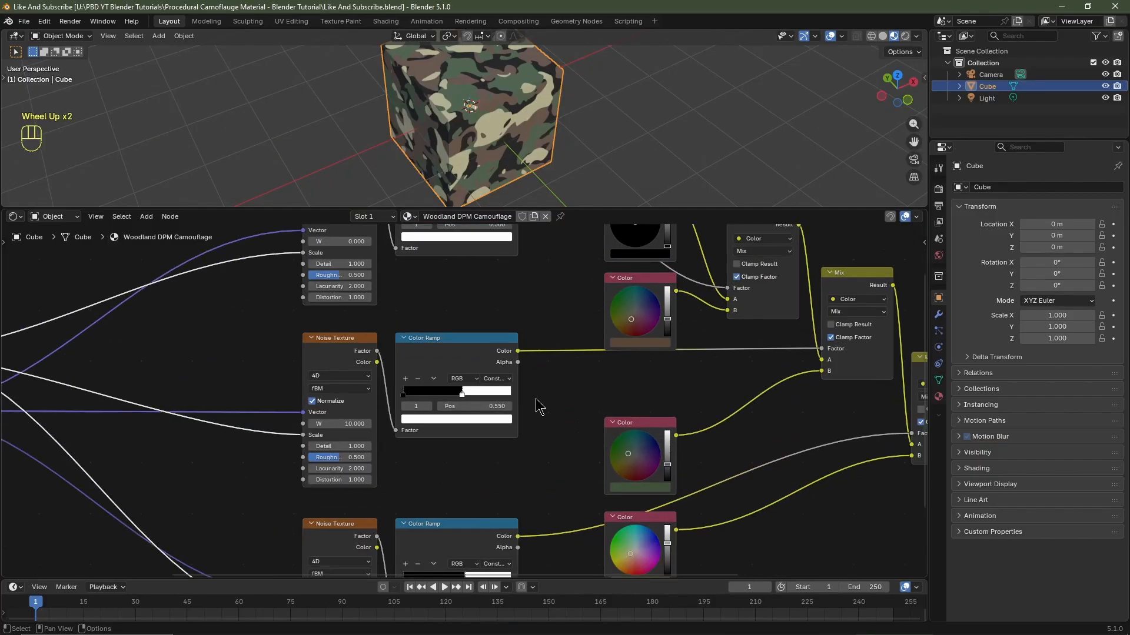
{"action": "middle_click_drag", "start_coordinate": [535, 397], "coordinate": [532, 406]}
{"action": "scroll", "coordinate": [532, 406], "scroll_direction": "left", "scroll_amount": 1}
{"action": "scroll", "coordinate": [532, 405], "scroll_direction": "up", "scroll_amount": 1}
{"action": "scroll", "coordinate": [532, 405], "scroll_direction": "left", "scroll_amount": 2}
{"action": "mouse_move", "coordinate": [378, 321]}
{"action": "left_mouse_down", "text": "shift"}
{"action": "mouse_move", "coordinate": [412, 321]}
{"action": "mouse_move", "coordinate": [378, 321]}
{"action": "left_mouse_up", "text": "shift"}
{"action": "mouse_move", "coordinate": [378, 503]}
{"action": "left_mouse_down", "text": "shift"}
{"action": "mouse_move", "coordinate": [395, 504]}
{"action": "mouse_move", "coordinate": [378, 503]}
{"action": "left_mouse_up", "text": "shift"}
{"action": "scroll", "coordinate": [484, 525], "scroll_direction": "left", "scroll_amount": 5}
{"action": "middle_click_drag", "start_coordinate": [483, 544], "coordinate": [494, 399]}
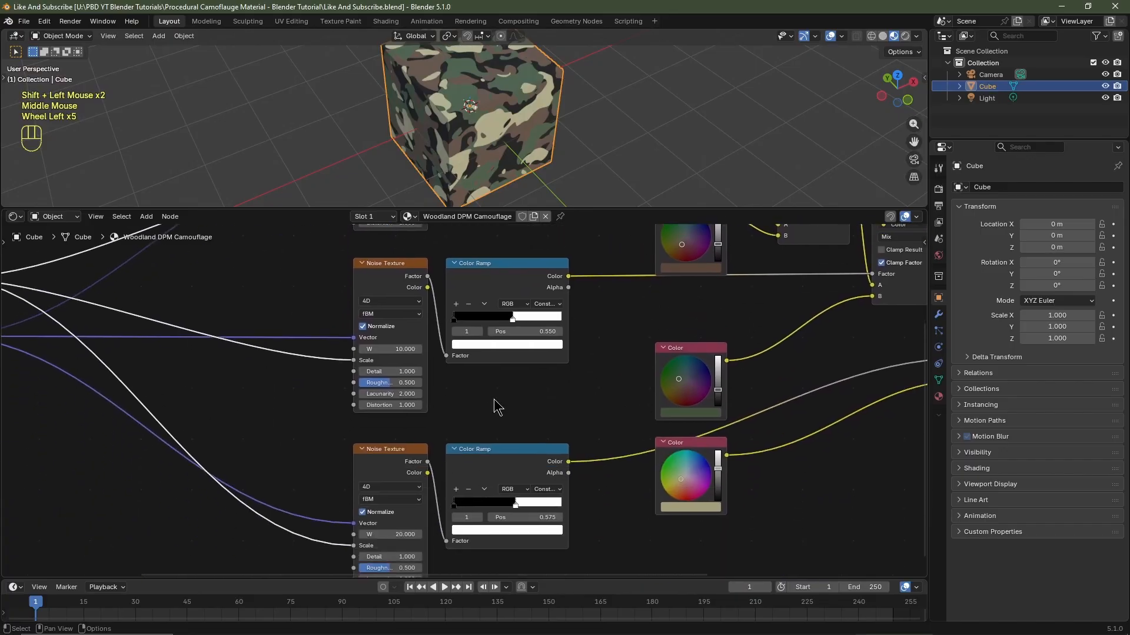
{"action": "scroll", "coordinate": [406, 459], "scroll_direction": "left", "scroll_amount": 3}
{"action": "middle_click_drag", "start_coordinate": [421, 347], "coordinate": [450, 397]}
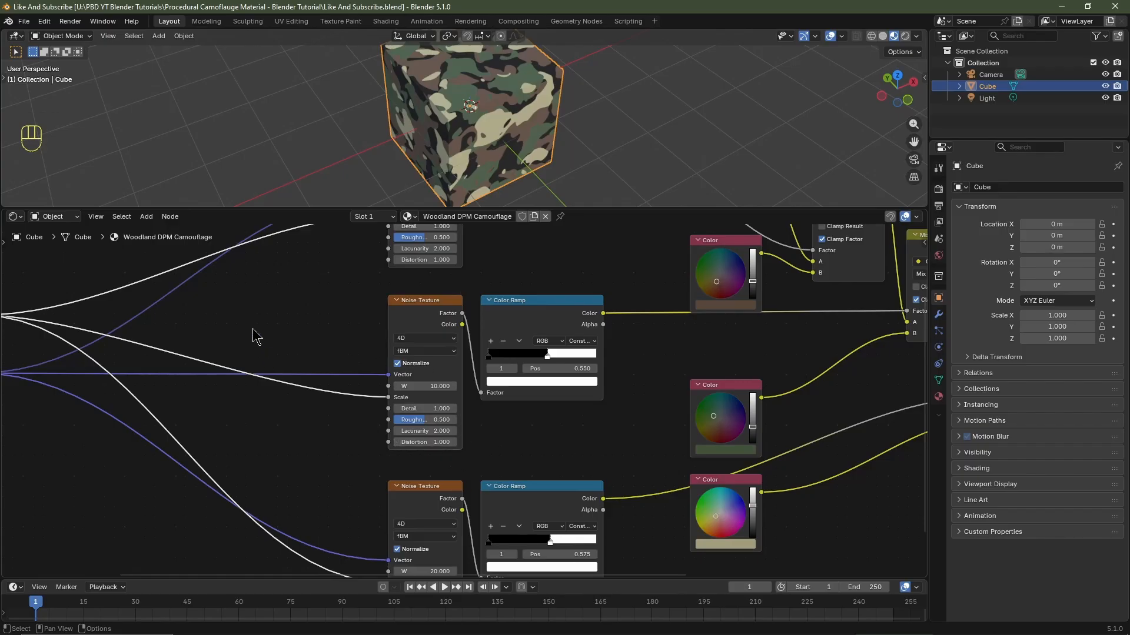
{"action": "middle_click_drag", "start_coordinate": [253, 329], "coordinate": [499, 375]}
{"action": "mouse_move", "coordinate": [202, 353]}
{"action": "left_mouse_down"}
{"action": "mouse_move", "coordinate": [218, 356]}
{"action": "mouse_move", "coordinate": [200, 353]}
{"action": "left_mouse_up"}
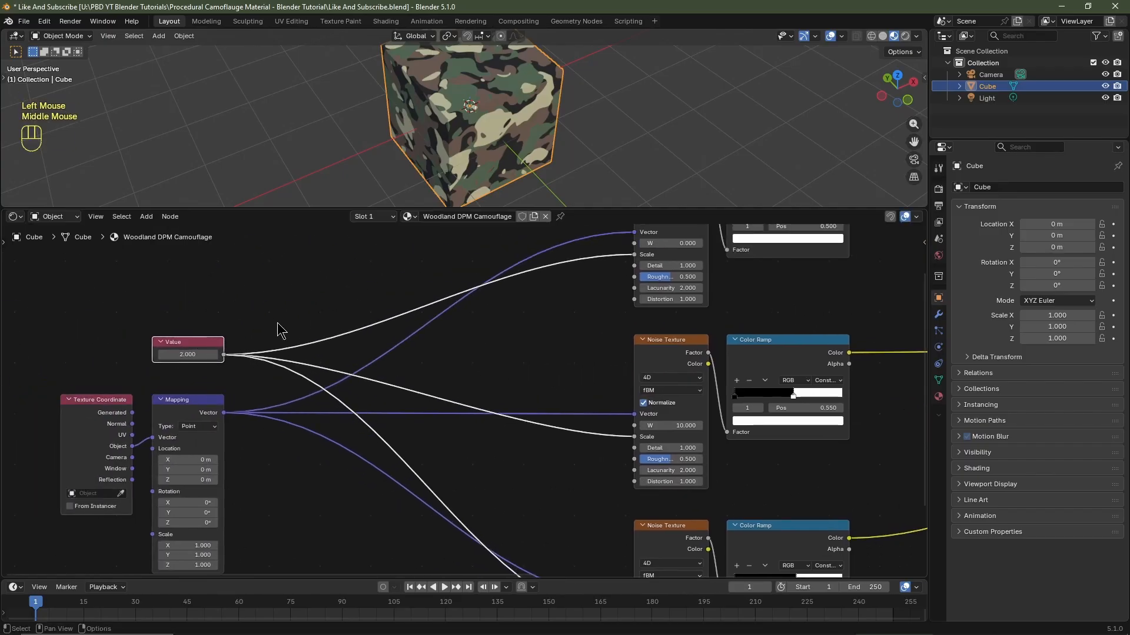
- Duplicate the Value node that drives the noise Scale and place the copy above the original
{"action": "middle_click_drag", "start_coordinate": [277, 322], "coordinate": [274, 373]}
{"action": "left_click", "coordinate": [194, 393]}
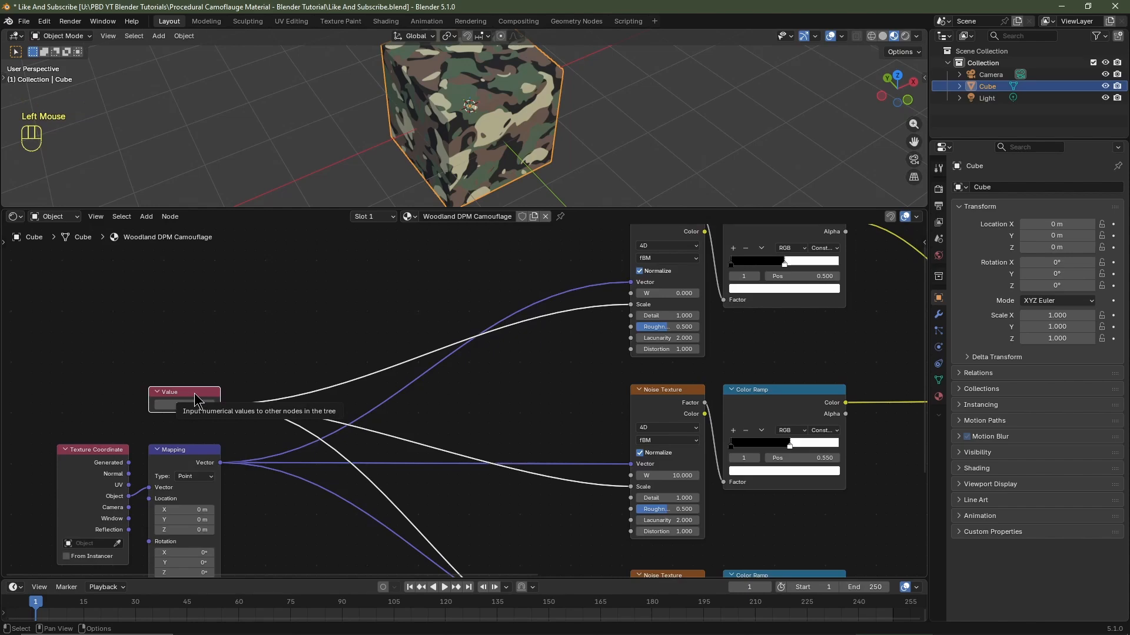
{"action": "key", "text": "shift+d"}
{"action": "left_click", "coordinate": [198, 306]}
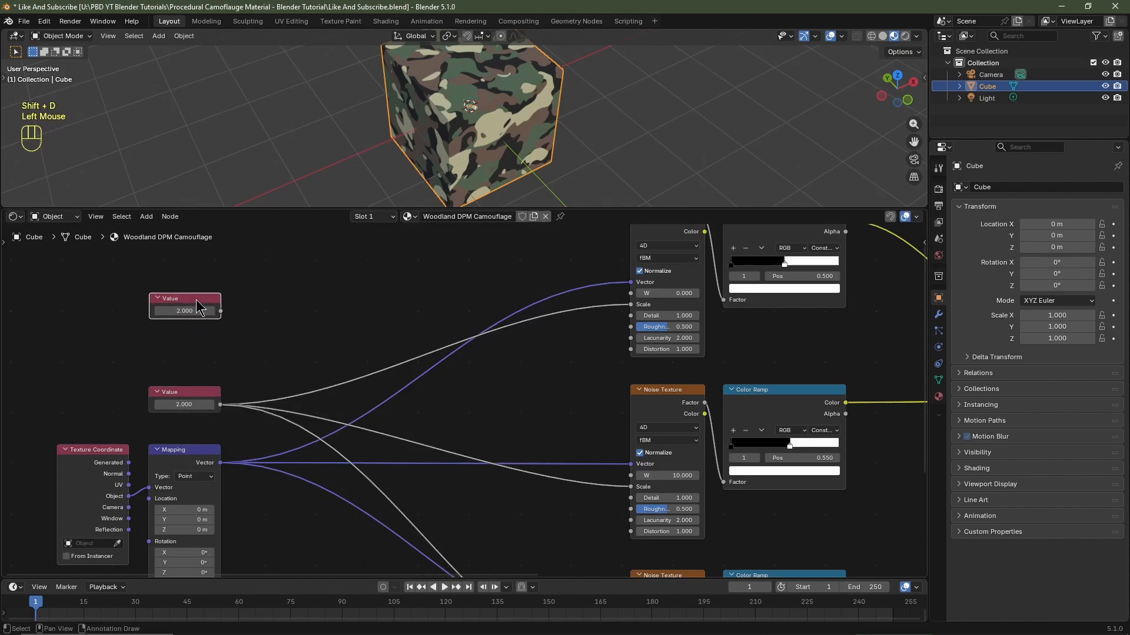
- Set the duplicated Value node to 0 and connect it to the W input of the uppermost Noise Texture
{"action": "middle_click_drag", "start_coordinate": [297, 349], "coordinate": [199, 367]}
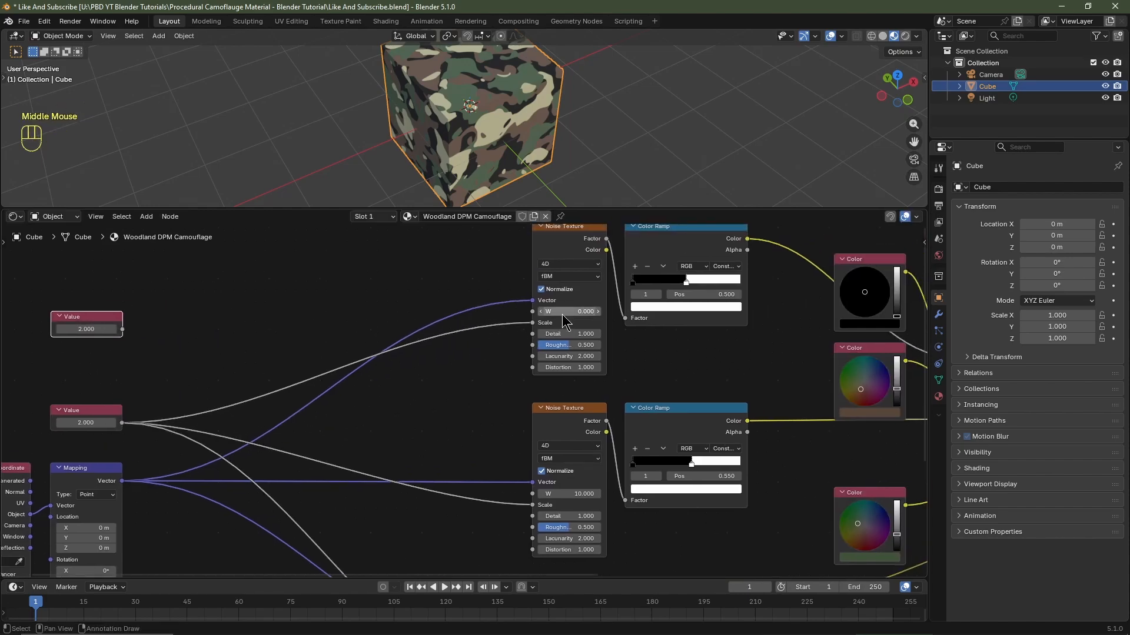
{"action": "middle_click_drag", "start_coordinate": [212, 322], "coordinate": [418, 328]}
{"action": "left_click", "coordinate": [297, 335]}
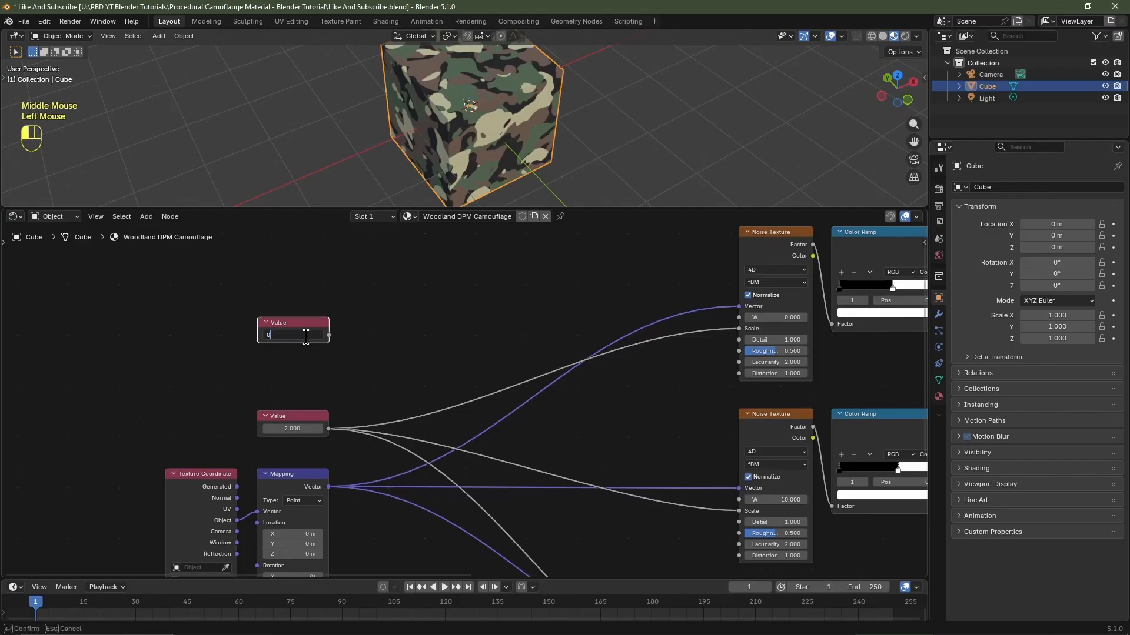
{"action": "type", "text": "0"}
{"action": "key", "text": "Return"}
{"action": "left_click_drag", "start_coordinate": [329, 336], "coordinate": [741, 317]}
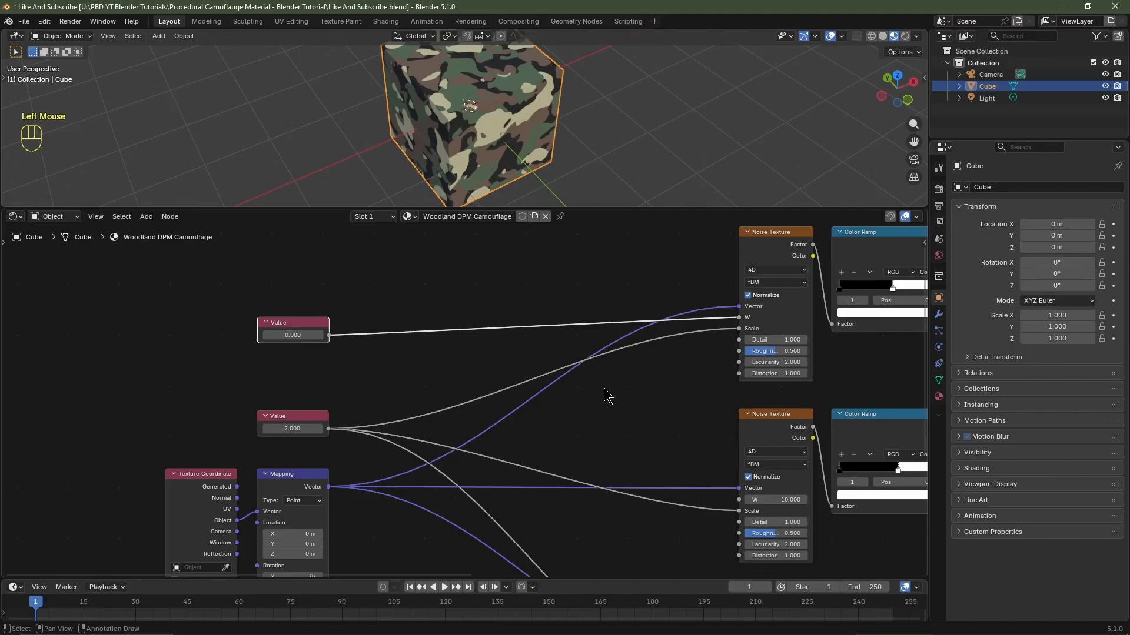
- Connect the 0 Value node to the middle Noise Texture's W input and insert a Math node set to Add on that link
{"action": "left_click", "coordinate": [756, 429]}
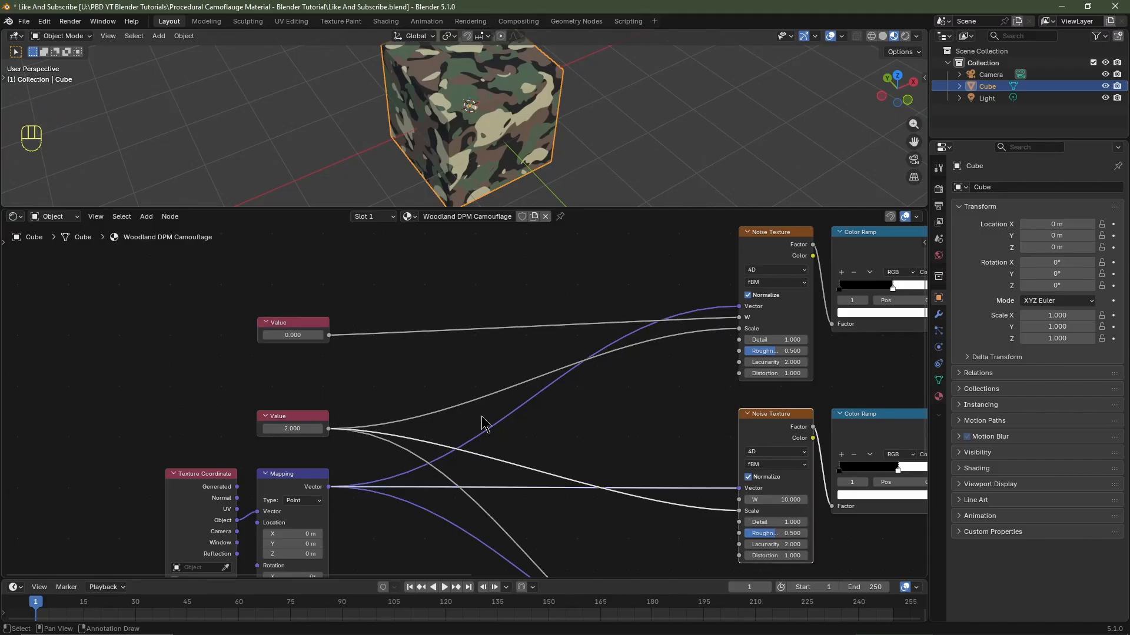
{"action": "left_click_drag", "start_coordinate": [329, 337], "coordinate": [738, 501]}
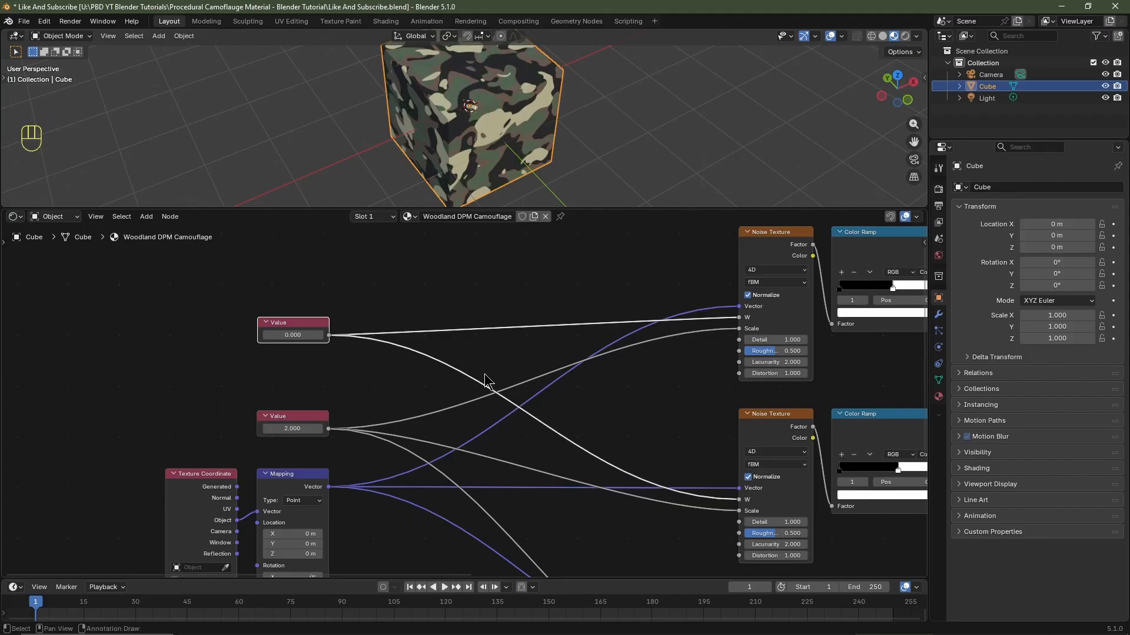
{"action": "key", "text": "shift+a"}
{"action": "mouse_move", "coordinate": [479, 456]}
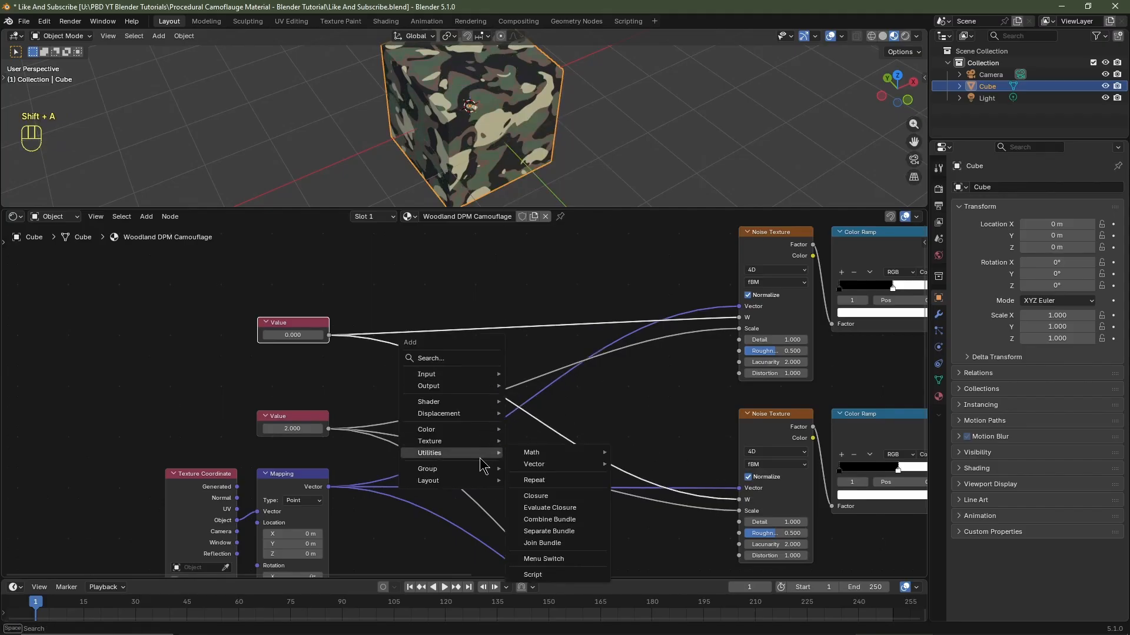
{"action": "mouse_move", "coordinate": [521, 456]}
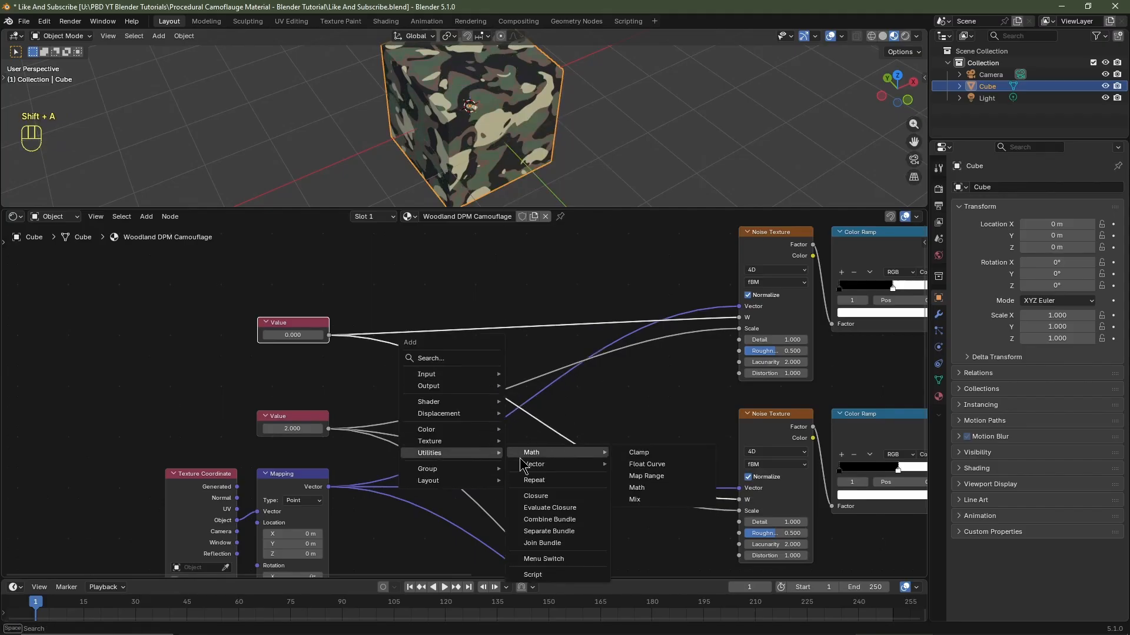
{"action": "left_click", "coordinate": [685, 488]}
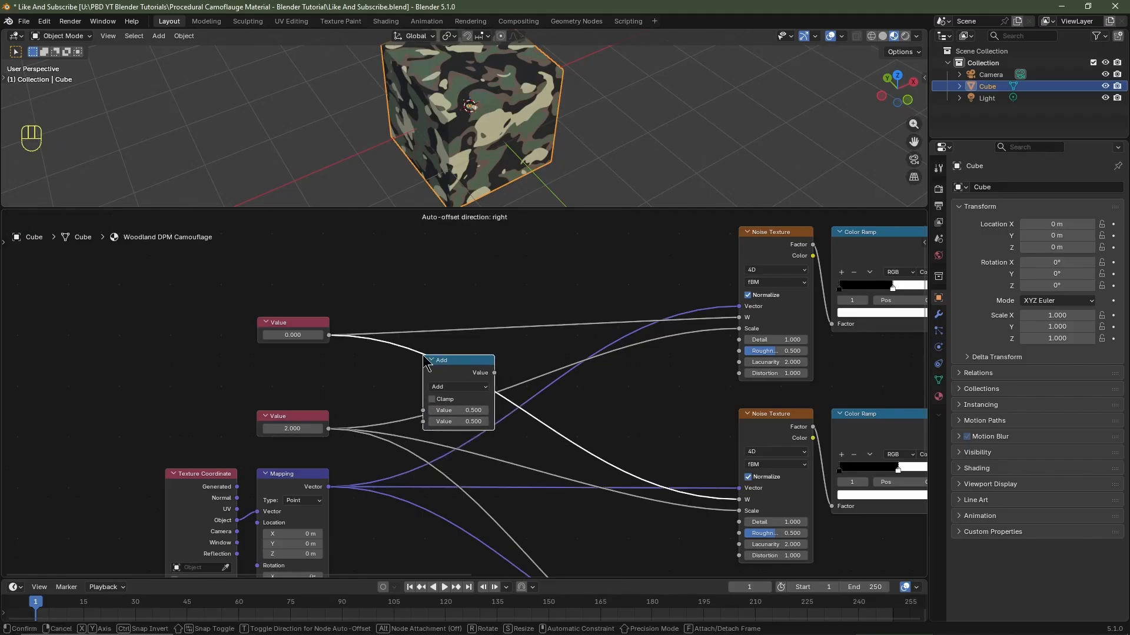
{"action": "left_click", "coordinate": [423, 356]}
- Move the Add node next to the middle Noise Texture and set its second value to 10
{"action": "left_click", "coordinate": [753, 423]}
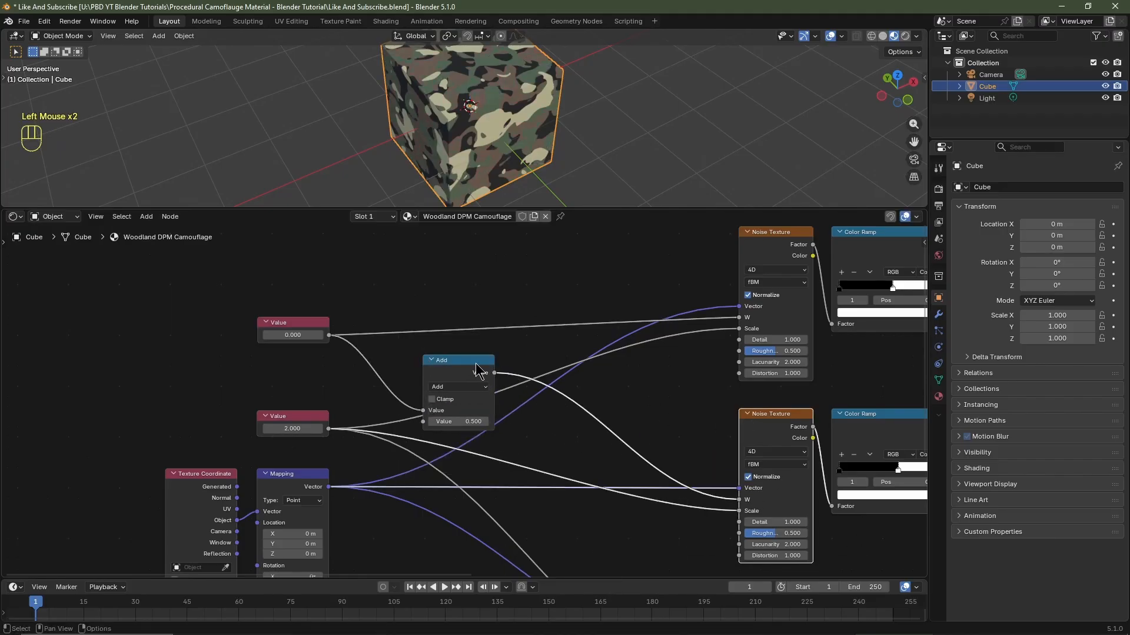
{"action": "left_click_drag", "start_coordinate": [477, 371], "coordinate": [669, 409]}
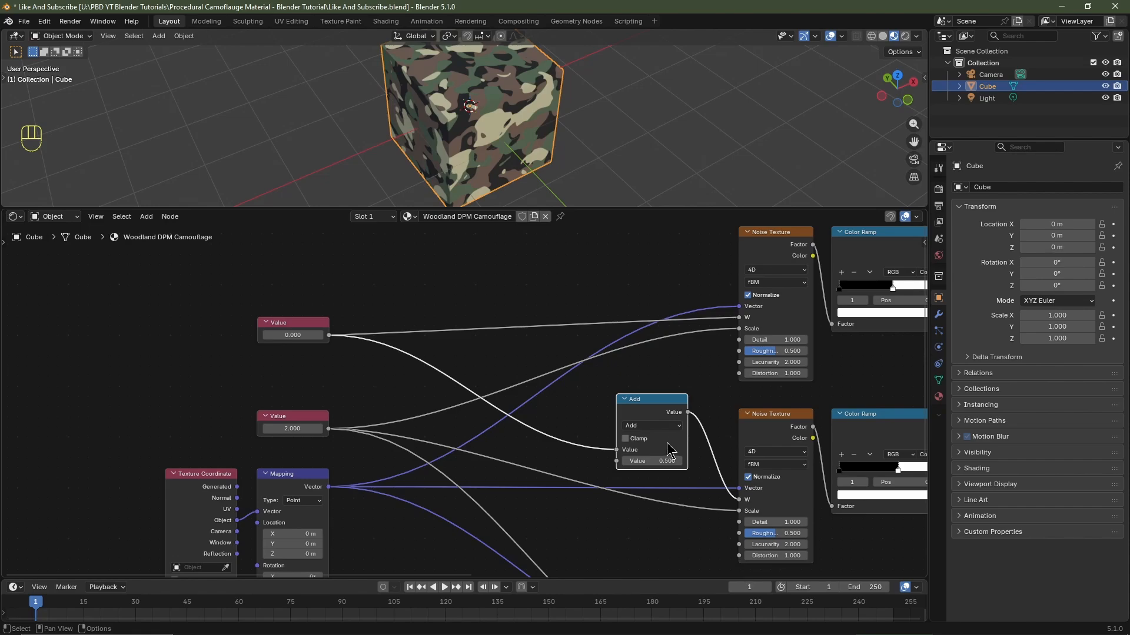
{"action": "left_click", "coordinate": [655, 460]}
{"action": "type", "text": "10"}
{"action": "key", "text": "Return"}
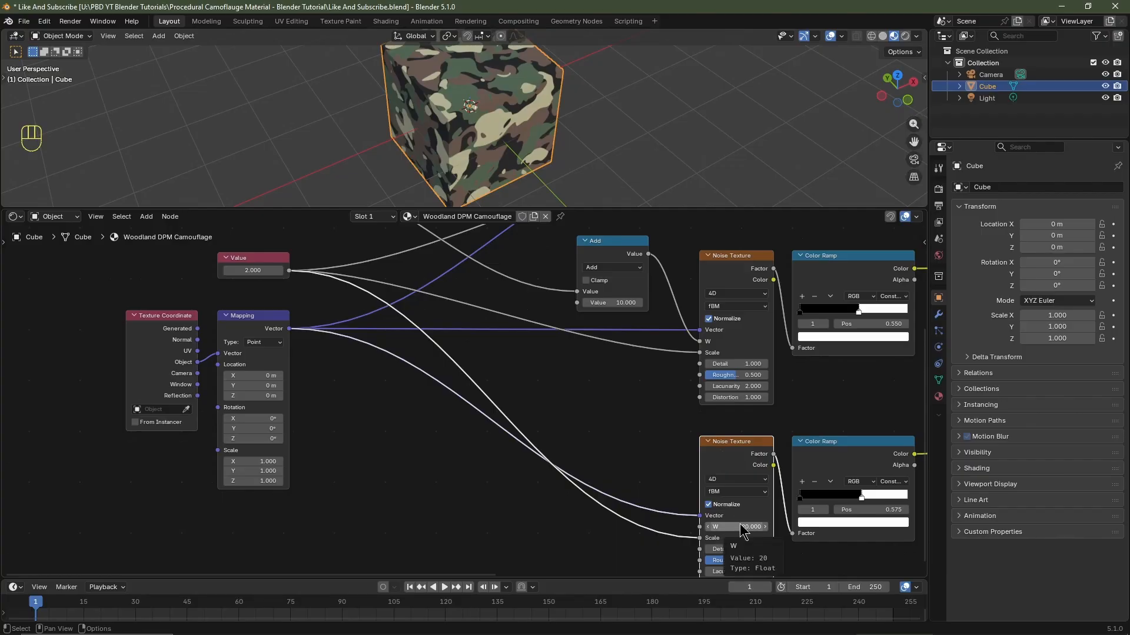
- Connect the 0 Value node to the W input of the lowest Noise Texture
{"action": "middle_click_drag", "start_coordinate": [621, 403], "coordinate": [593, 453]}
{"action": "scroll", "coordinate": [594, 453], "scroll_direction": "down", "scroll_amount": 2}
{"action": "left_click", "coordinate": [683, 492]}
{"action": "right_click", "coordinate": [684, 493]}
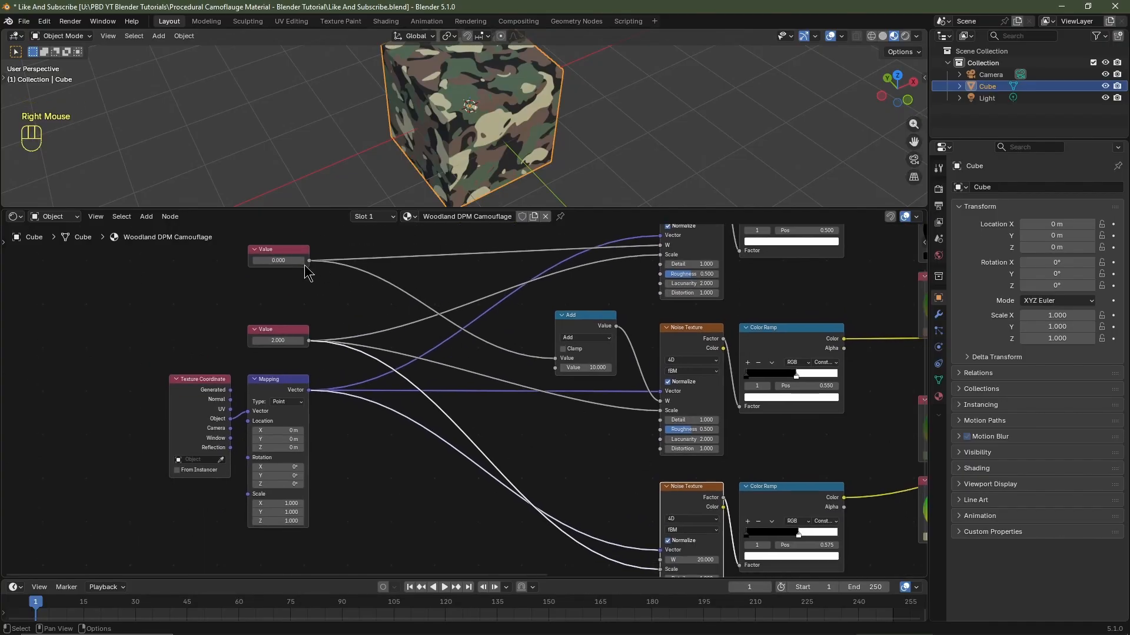
{"action": "left_click_drag", "start_coordinate": [309, 262], "coordinate": [662, 523]}
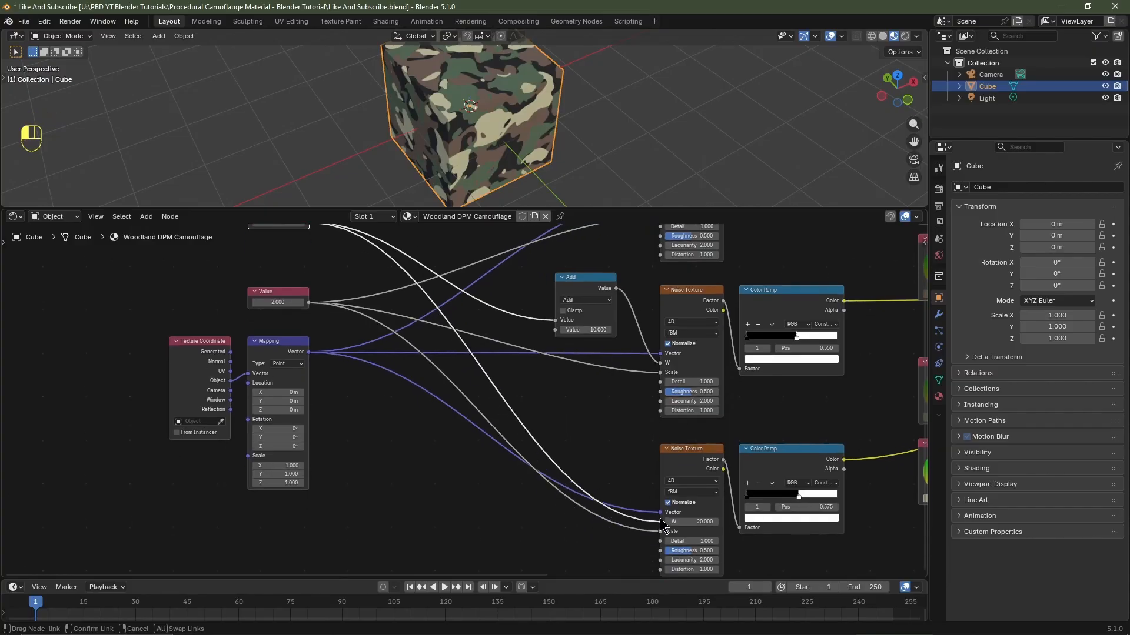
- Duplicate the Add node onto the lowest Noise Texture's W link and set its second value to 20
{"action": "left_click", "coordinate": [572, 289]}
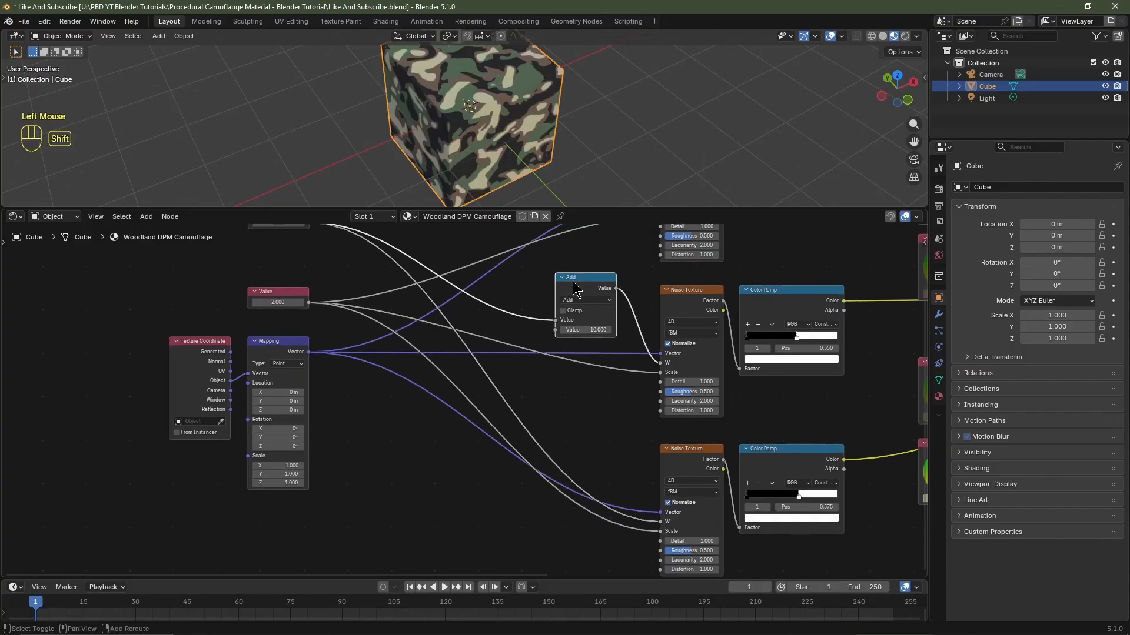
{"action": "key", "text": "shift+d"}
{"action": "left_click", "coordinate": [539, 392]}
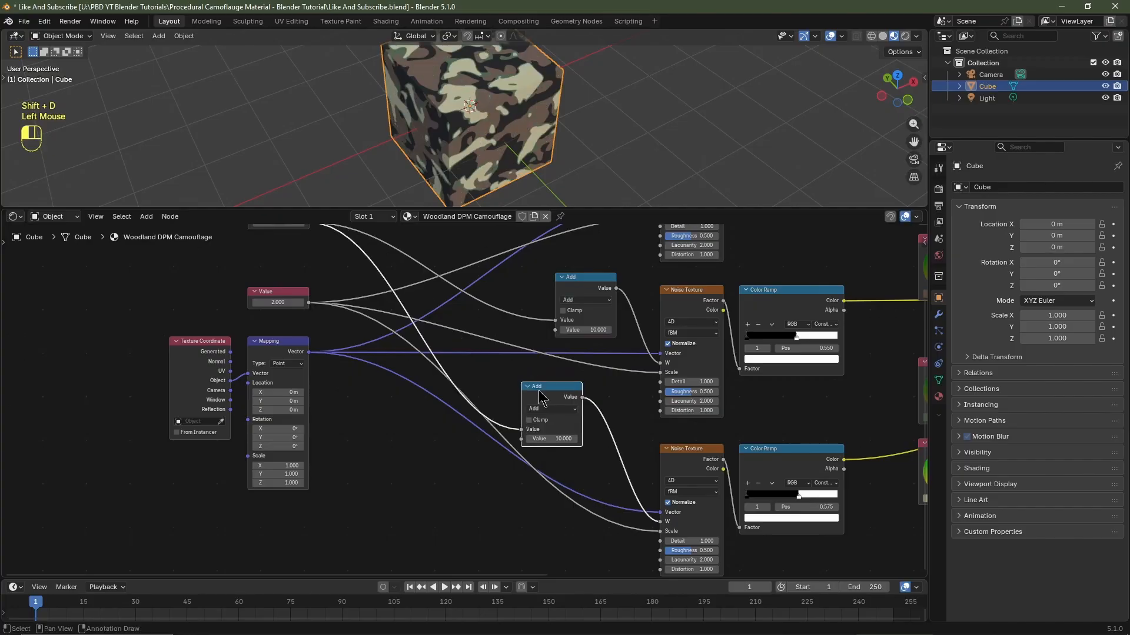
{"action": "scroll", "coordinate": [543, 398], "scroll_direction": "up", "scroll_amount": 3}
{"action": "left_click", "coordinate": [584, 453]}
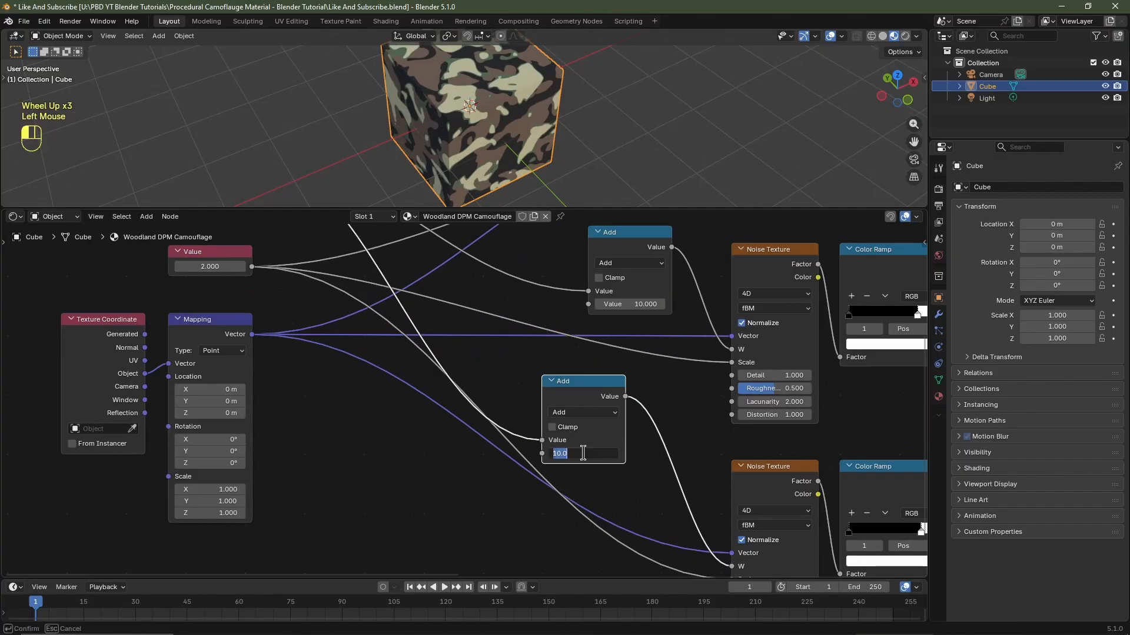
{"action": "key", "text": "Return"}
- Try varying the Value node that drives the noise W inputs to preview different camouflage patterns
{"action": "scroll", "coordinate": [479, 371], "scroll_direction": "down", "scroll_amount": 4}
{"action": "middle_click_drag", "start_coordinate": [492, 340], "coordinate": [486, 455]}
{"action": "scroll", "coordinate": [463, 448], "scroll_direction": "up", "scroll_amount": 5}
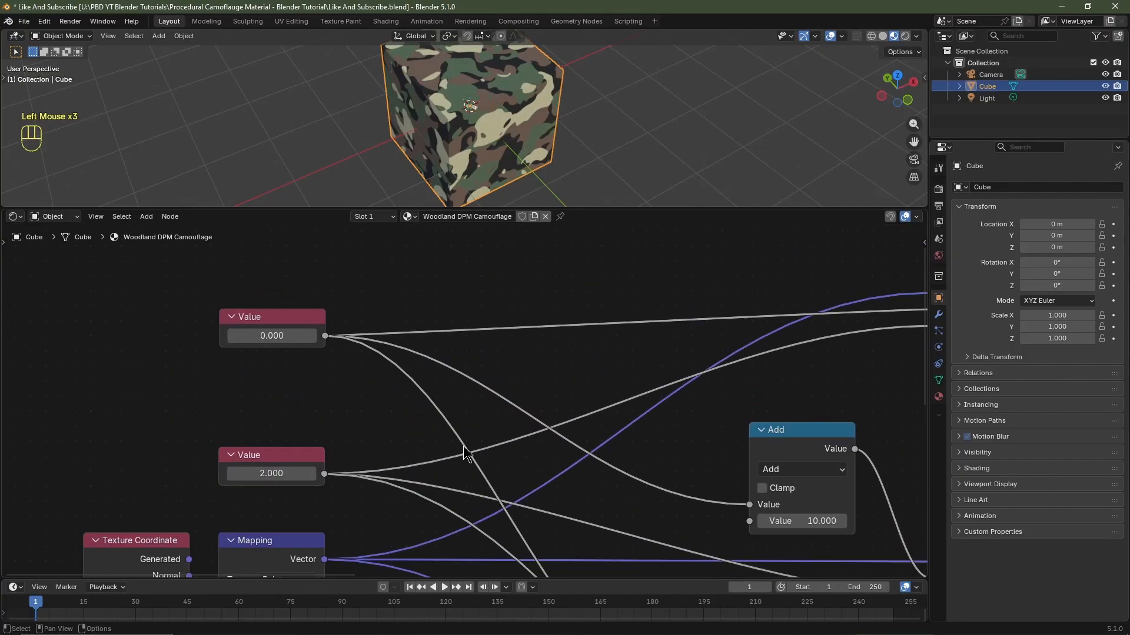
{"action": "left_click", "coordinate": [292, 318]}
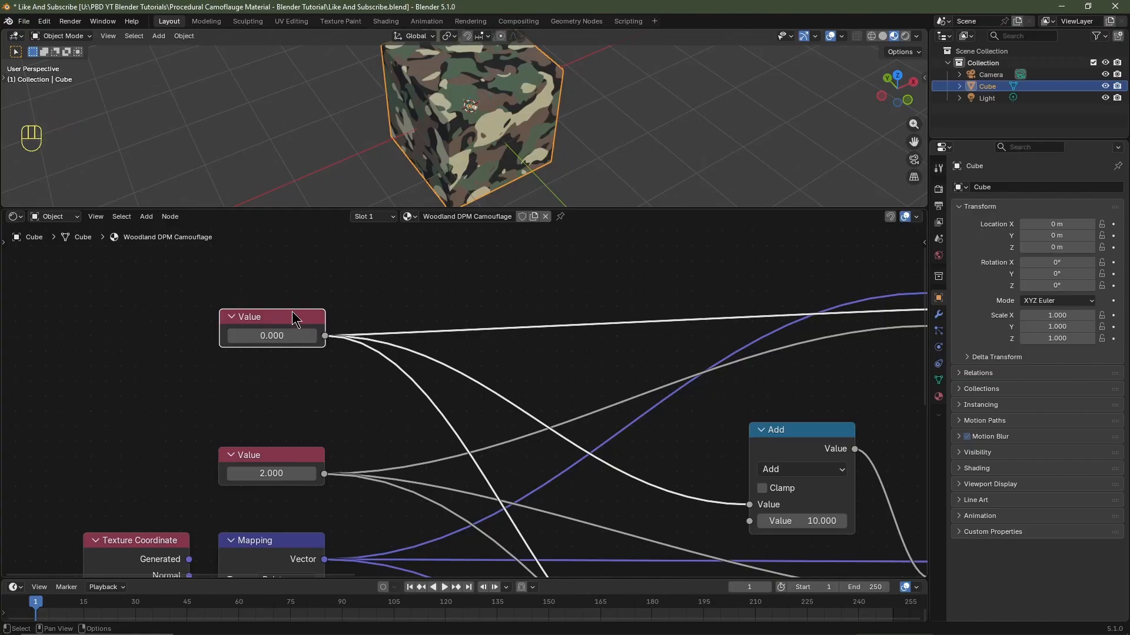
{"action": "left_click_drag", "start_coordinate": [276, 328], "coordinate": [453, 328], "text": "shift"}
{"action": "right_click", "coordinate": [453, 328]}
- Group all nodes that feed the Principled BSDF's base color, leaving the shader and output nodes outside
{"action": "scroll", "coordinate": [466, 443], "scroll_direction": "down", "scroll_amount": 5}
{"action": "key", "text": "a"}
{"action": "middle_click_drag", "start_coordinate": [824, 465], "coordinate": [585, 398]}
{"action": "left_click", "coordinate": [586, 394]}
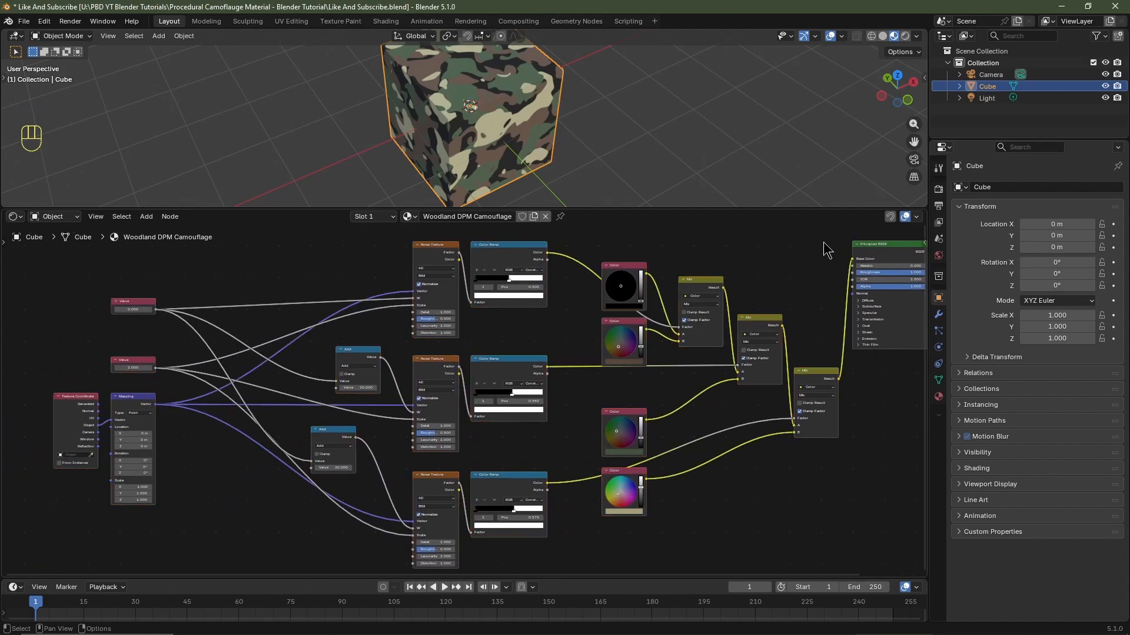
{"action": "left_click_drag", "start_coordinate": [824, 242], "coordinate": [76, 542]}
{"action": "key", "text": "ctrl+g"}
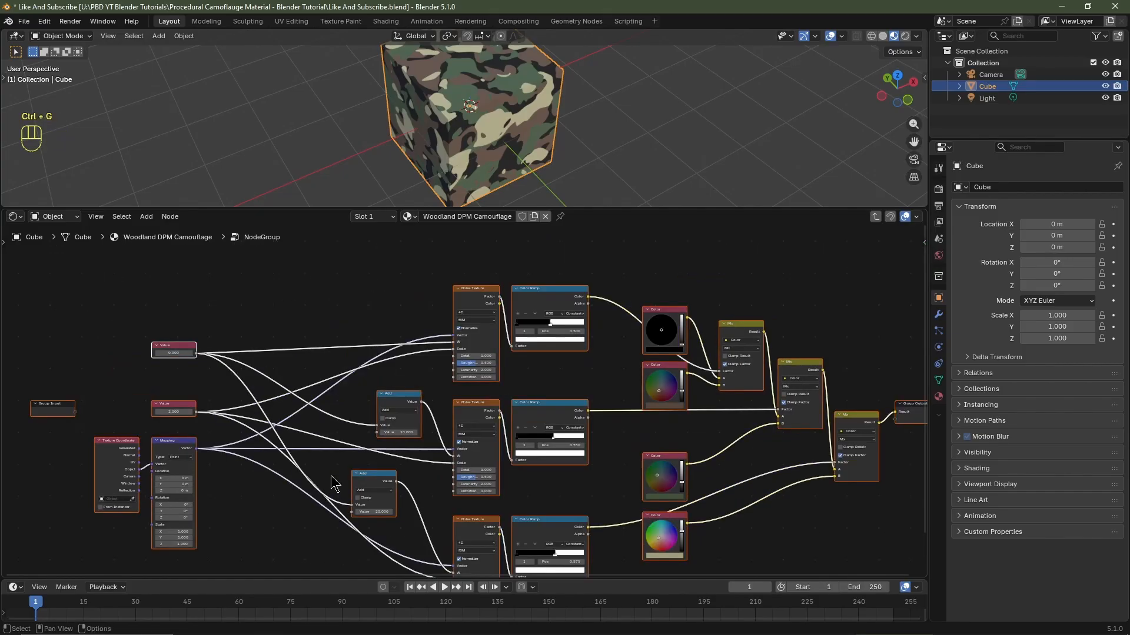
- Move the Group Input node up and away from the Value and Texture Coordinate nodes
{"action": "scroll", "coordinate": [472, 440], "scroll_direction": "up", "scroll_amount": 2}
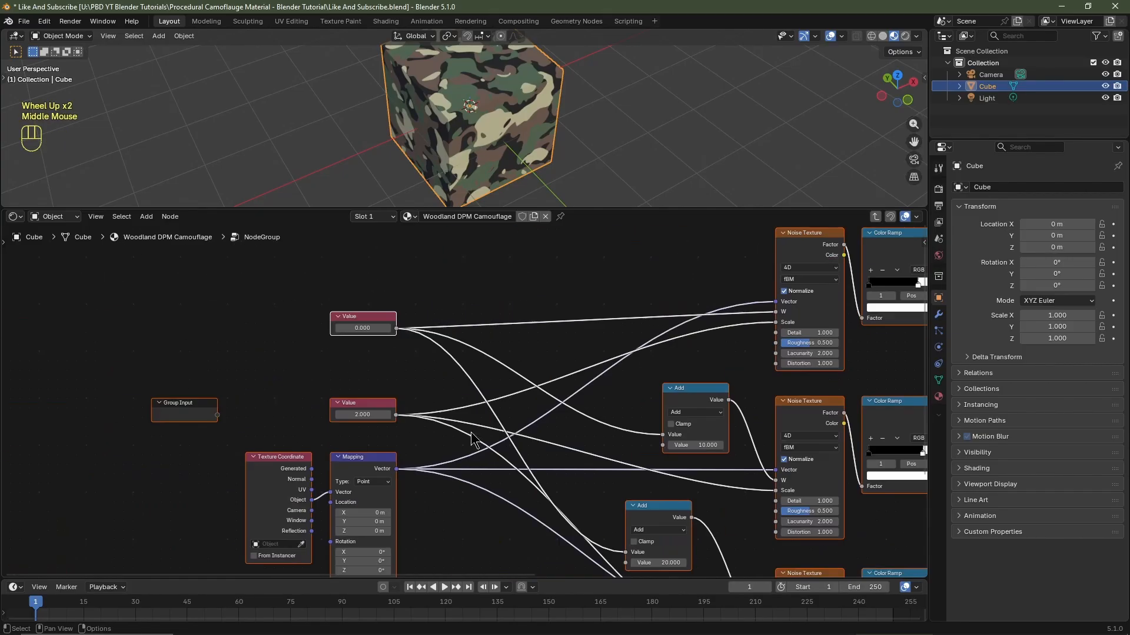
{"action": "left_click", "coordinate": [184, 415]}
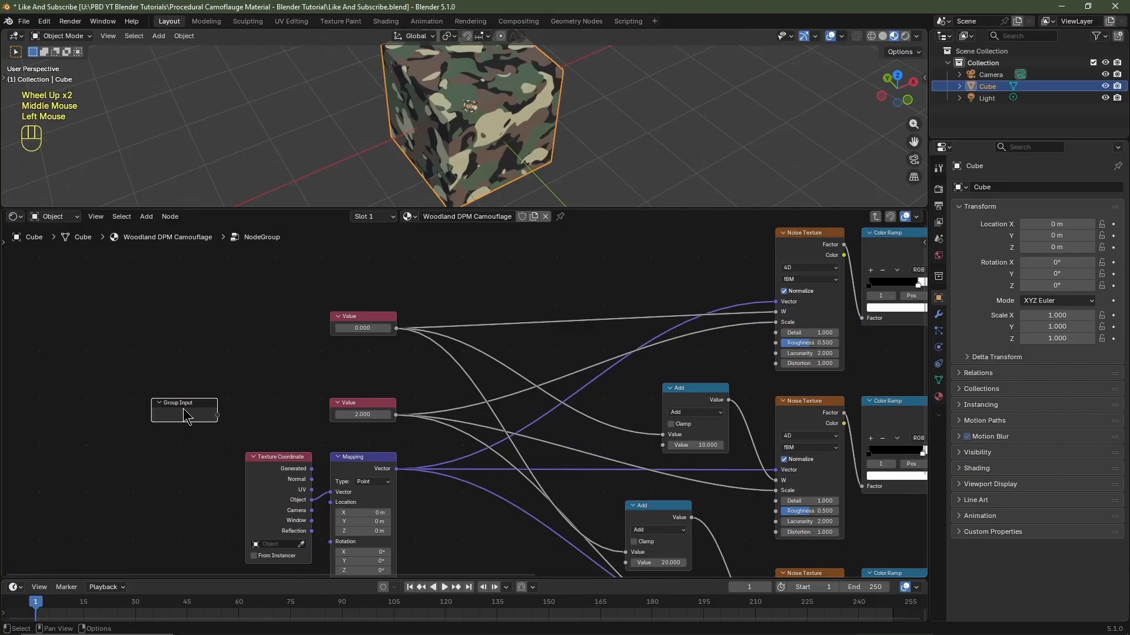
{"action": "key", "text": "g"}
{"action": "left_click", "coordinate": [277, 317]}
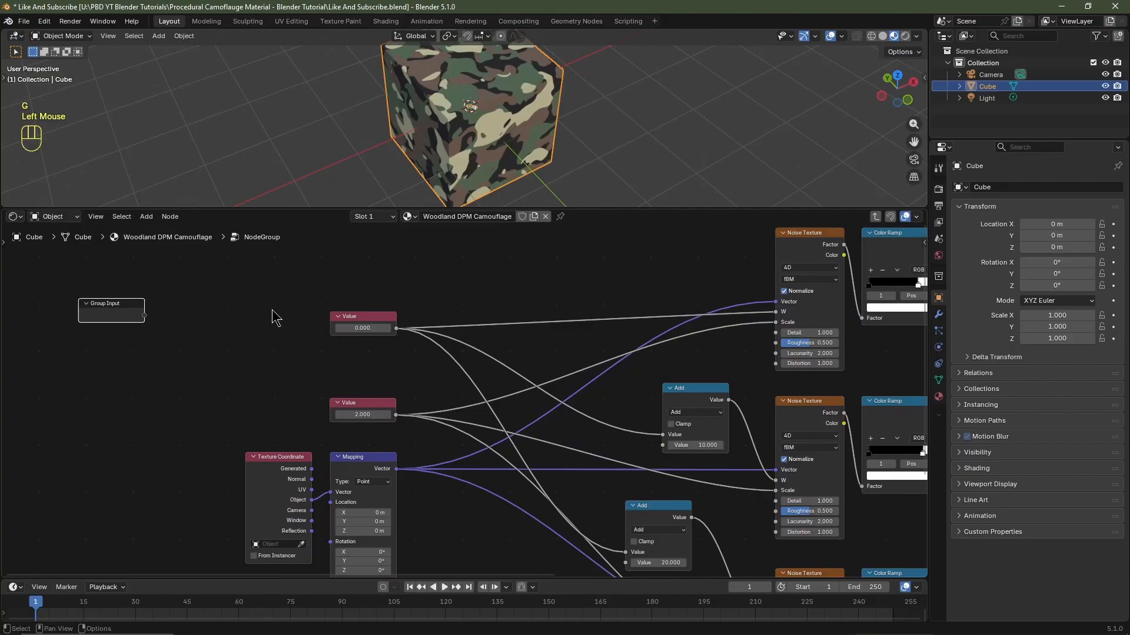
- Duplicate the Add node with the value 10 and place the unlinked copy beside the Group Input node
{"action": "left_click", "coordinate": [692, 399]}
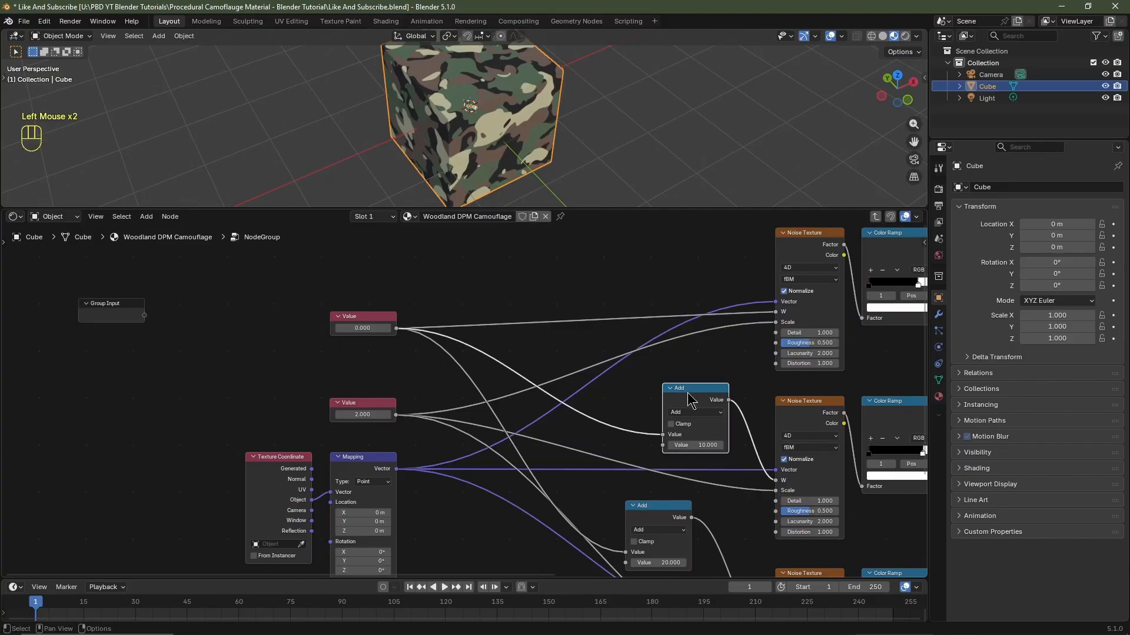
{"action": "key", "text": "shift+d"}
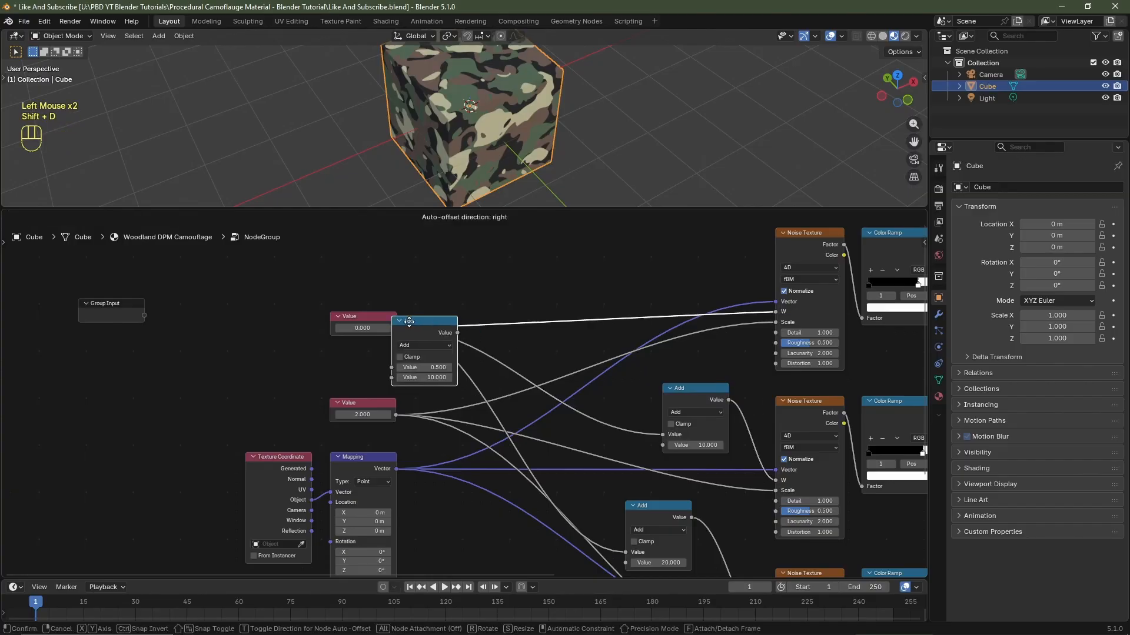
{"action": "left_click", "coordinate": [202, 298]}
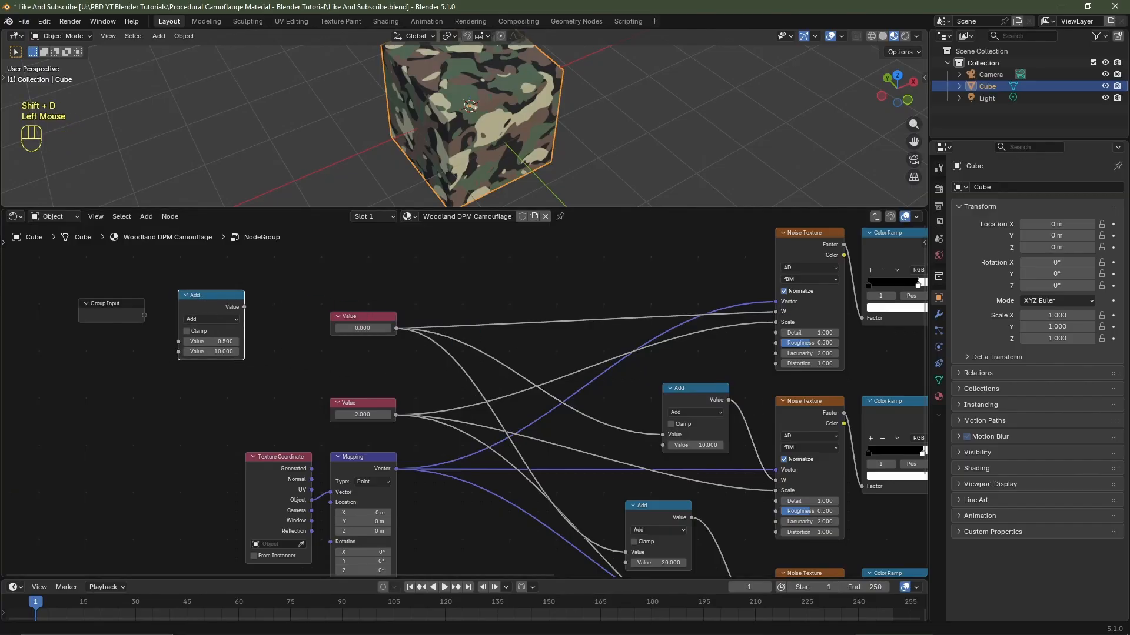
- Create three Value sockets on the Group Input by repeatedly linking and unlinking the copied Add node, and delete that copy
{"action": "middle_click_drag", "start_coordinate": [235, 353], "coordinate": [326, 376]}
{"action": "scroll", "coordinate": [326, 376], "scroll_direction": "up", "scroll_amount": 3}
{"action": "left_click_drag", "start_coordinate": [305, 365], "coordinate": [261, 339]}
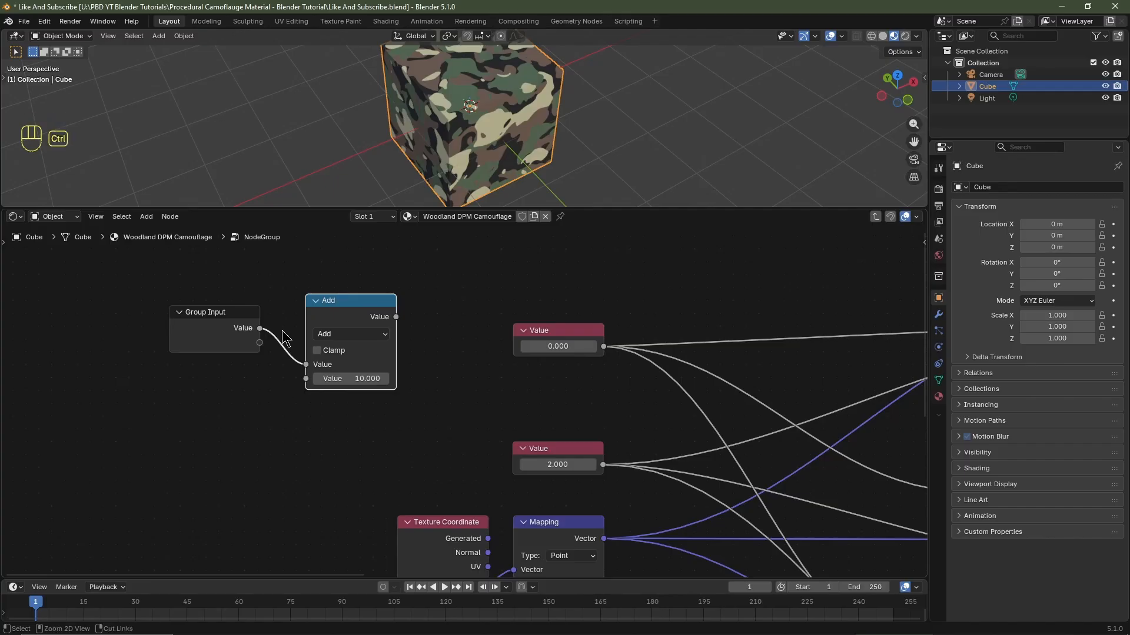
{"action": "right_click_drag", "start_coordinate": [287, 340], "coordinate": [306, 375], "text": "ctrl"}
{"action": "left_click_drag", "start_coordinate": [305, 365], "coordinate": [260, 343]}
{"action": "right_click_drag", "start_coordinate": [289, 356], "coordinate": [278, 373], "text": "ctrl"}
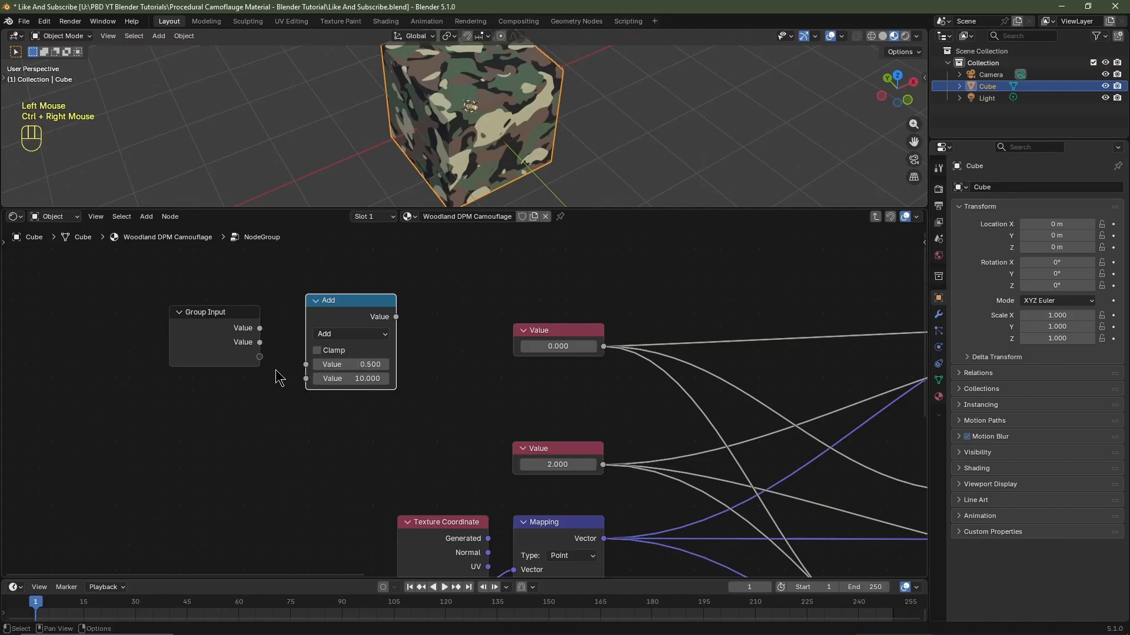
{"action": "left_click_drag", "start_coordinate": [305, 366], "coordinate": [260, 357]}
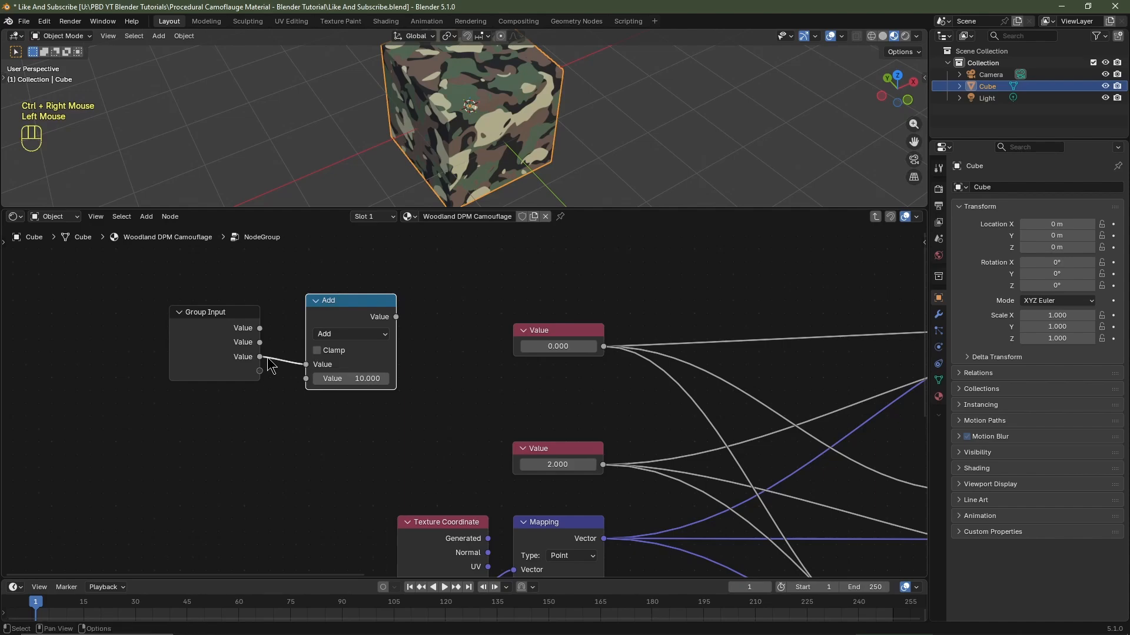
{"action": "right_click_drag", "start_coordinate": [282, 350], "coordinate": [279, 370], "text": "ctrl"}
{"action": "key", "text": "Delete"}
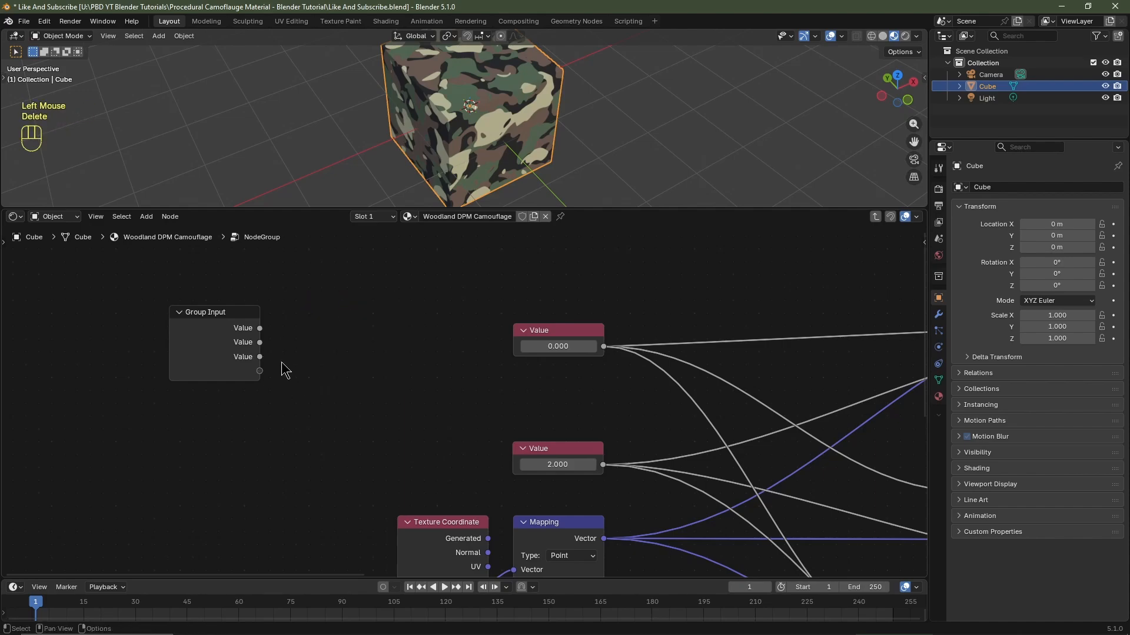
- Rename the Group Input's three Value sockets, in order, as Pattern Seed, Pattern Scale and Distortion
{"action": "key", "text": "n"}
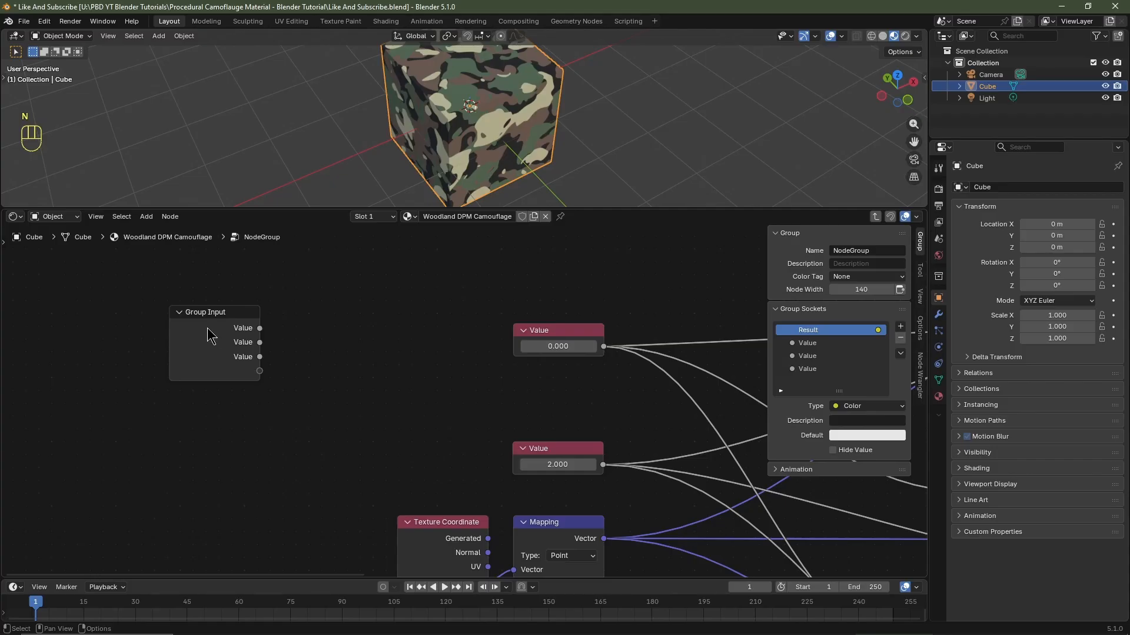
{"action": "left_click", "coordinate": [207, 335]}
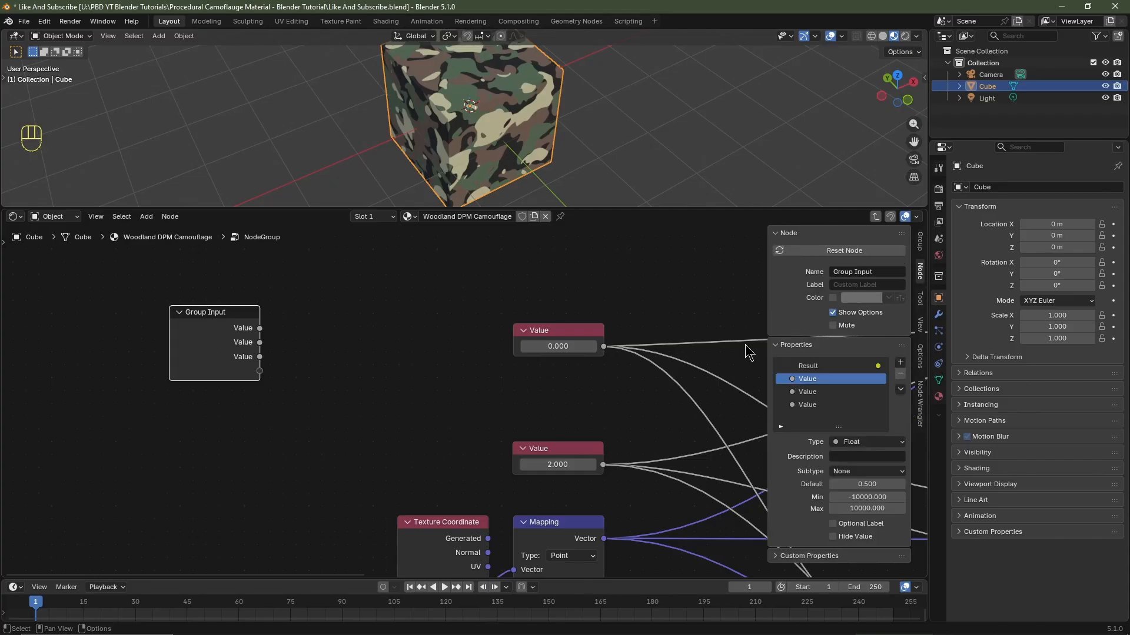
{"action": "left_click", "coordinate": [917, 272]}
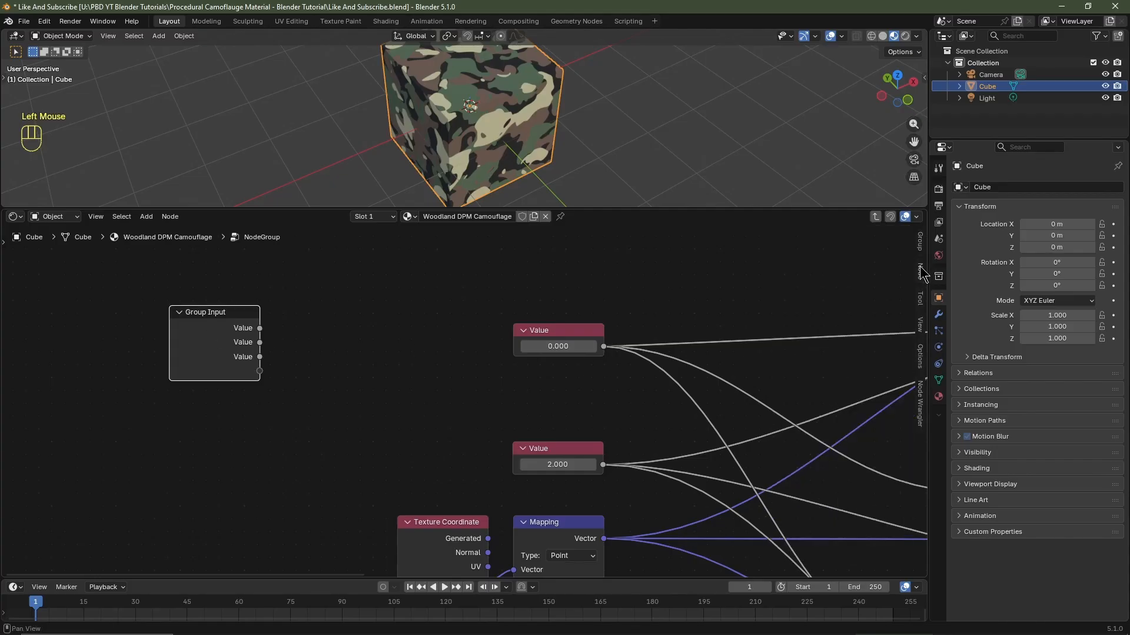
{"action": "double_click", "coordinate": [816, 379]}
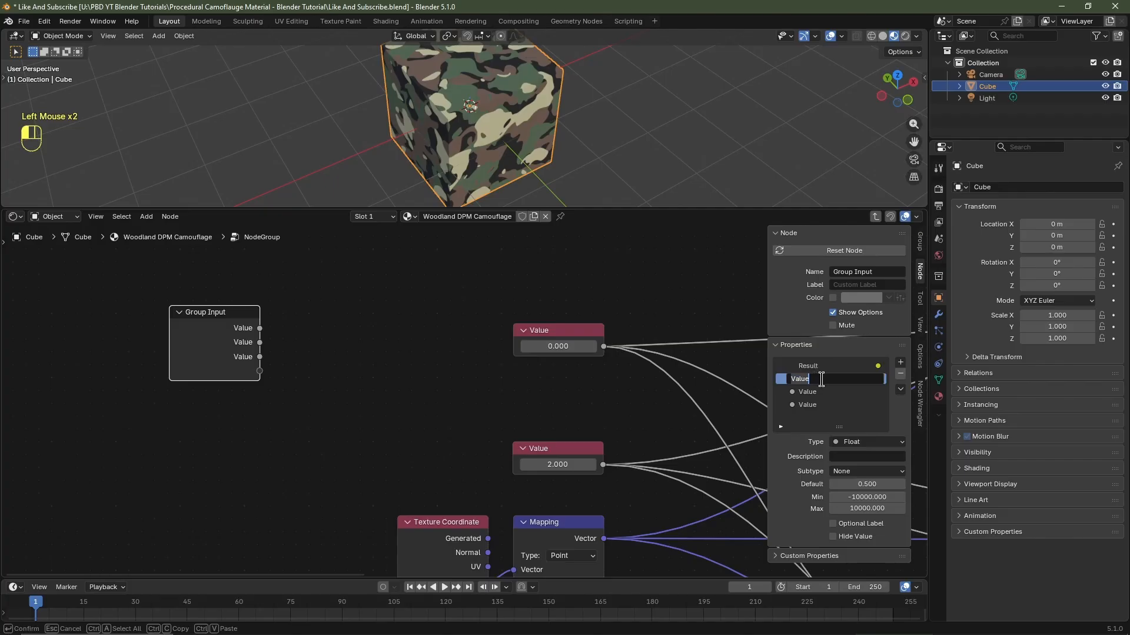
{"action": "type", "text": "Pattern Seed"}
{"action": "left_click", "coordinate": [822, 383]}
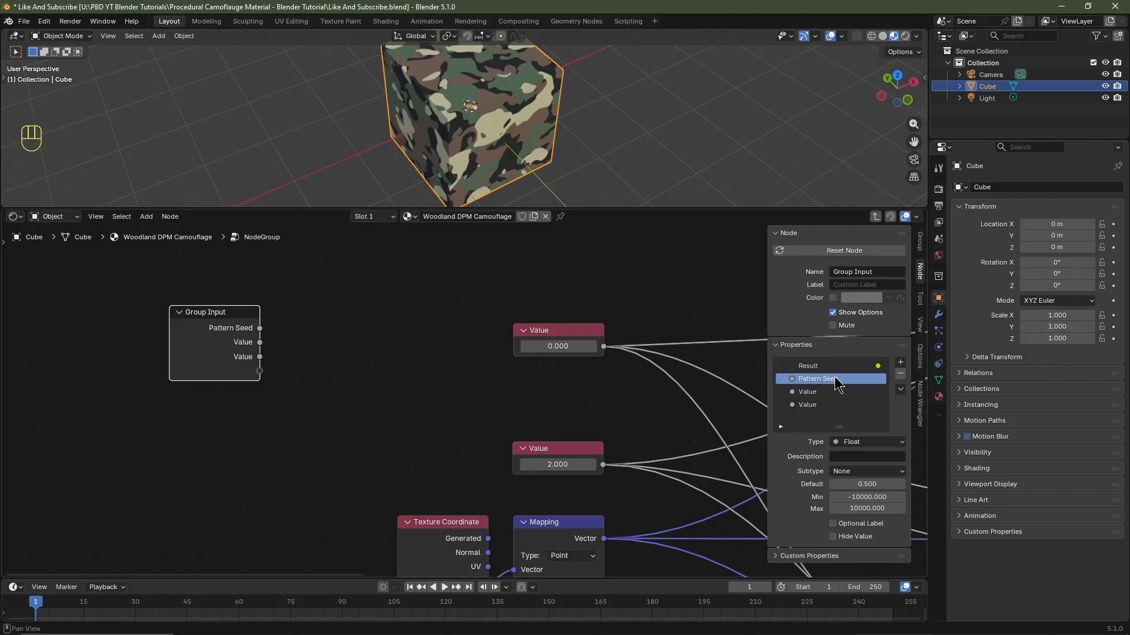
{"action": "double_click", "coordinate": [812, 392]}
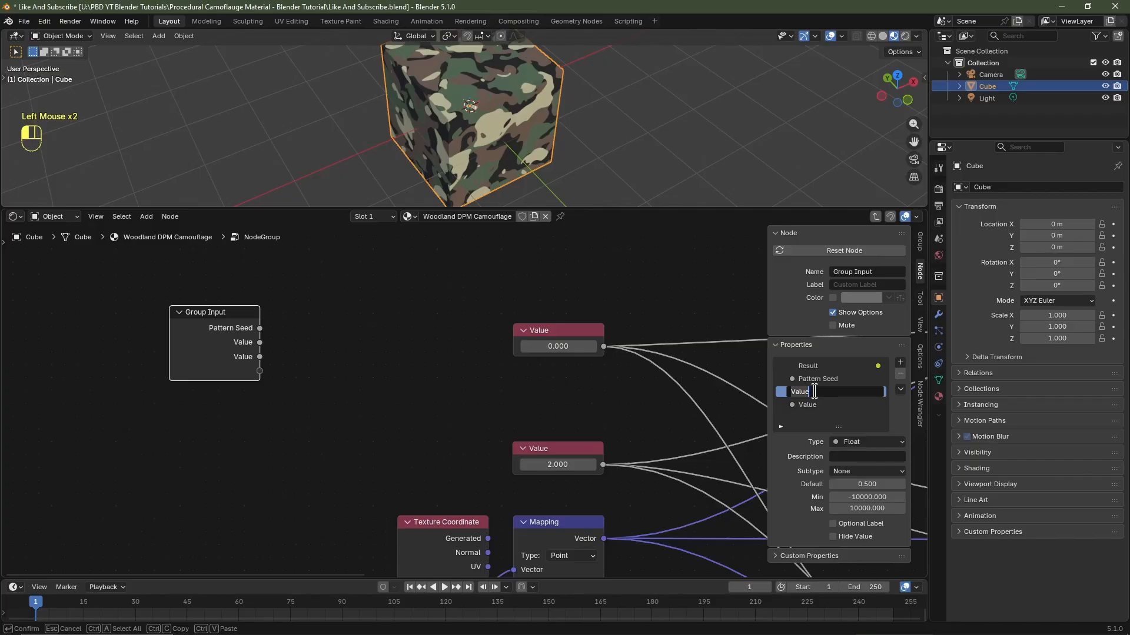
{"action": "type", "text": "Pattern Scale"}
{"action": "key", "text": "Return"}
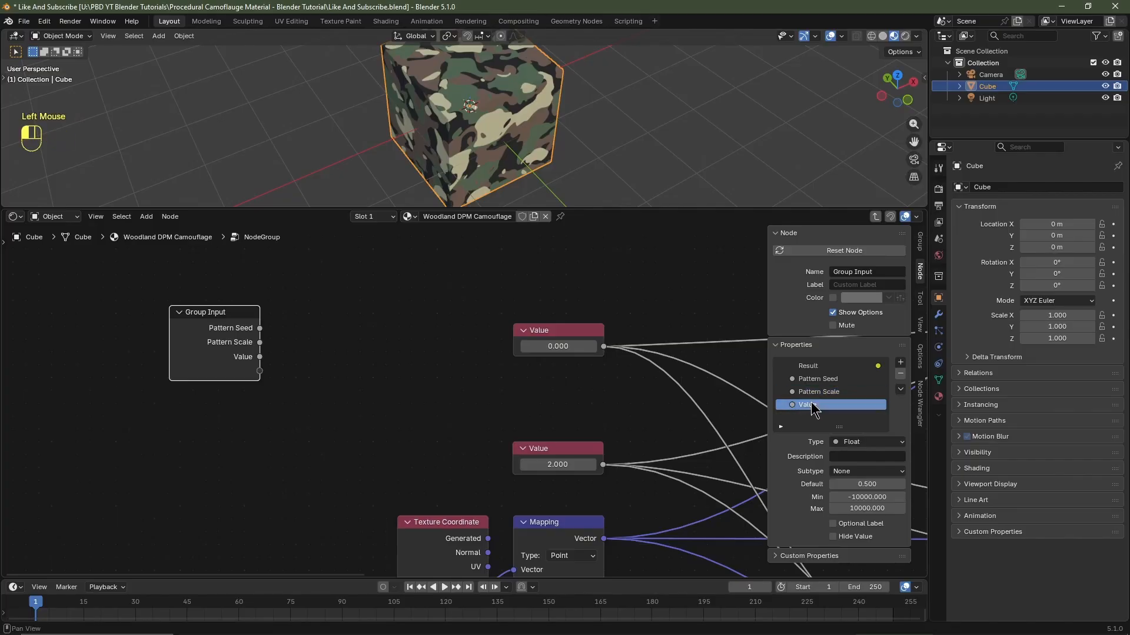
{"action": "double_click", "coordinate": [812, 404]}
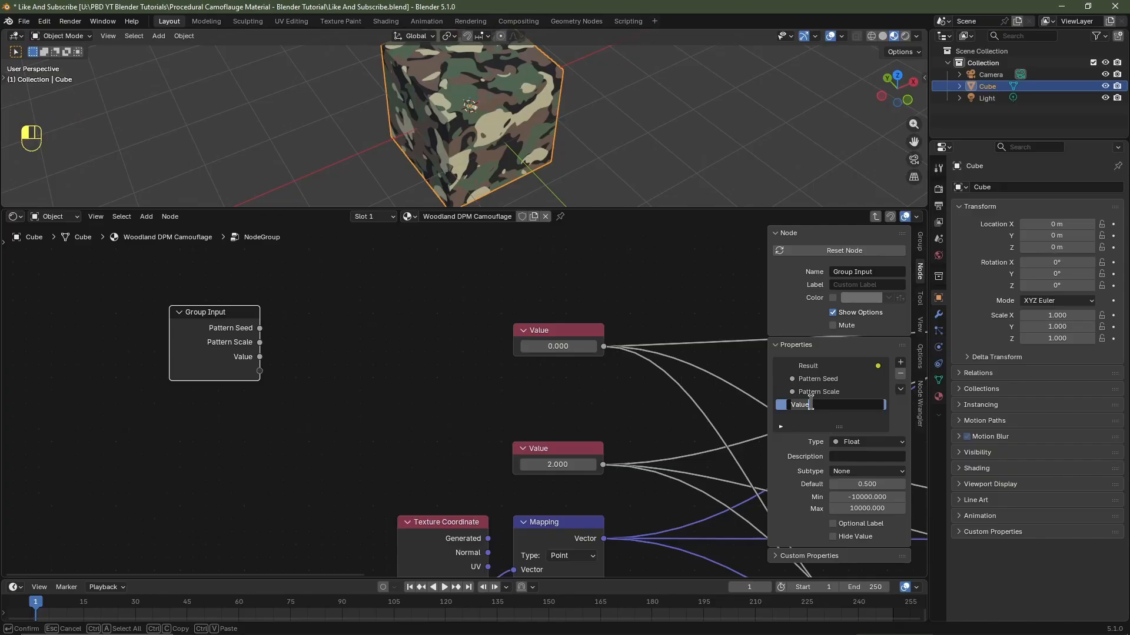
{"action": "key", "text": "Return"}
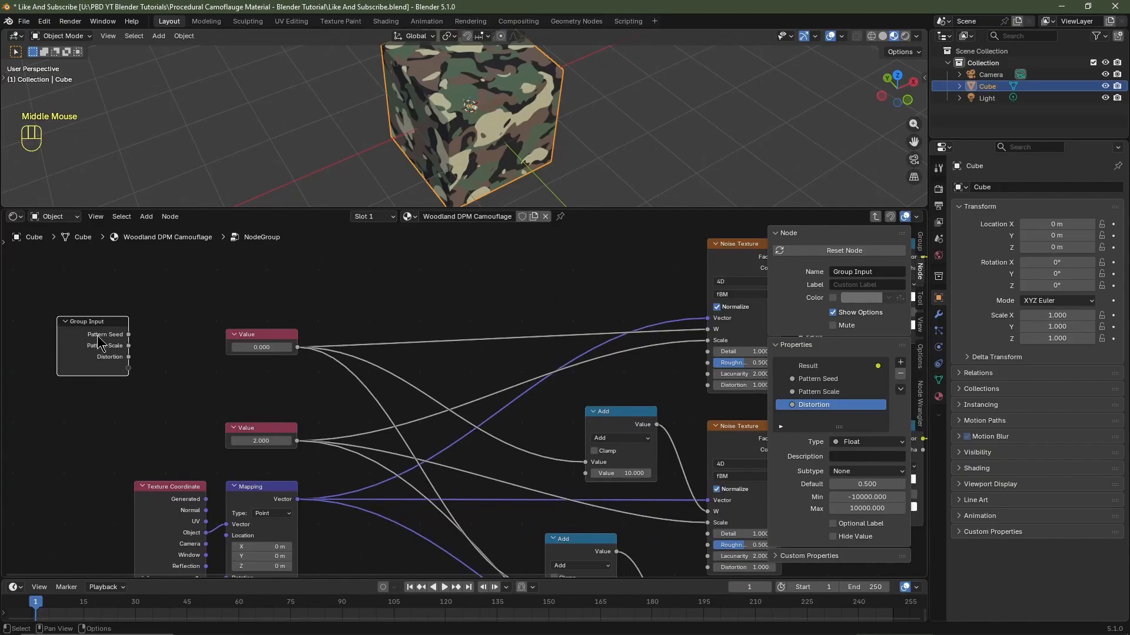
- Move the Group Input closer, insert a reroute across the links of the Value node set to 0, and delete that node
{"action": "left_click_drag", "start_coordinate": [98, 335], "coordinate": [173, 337]}
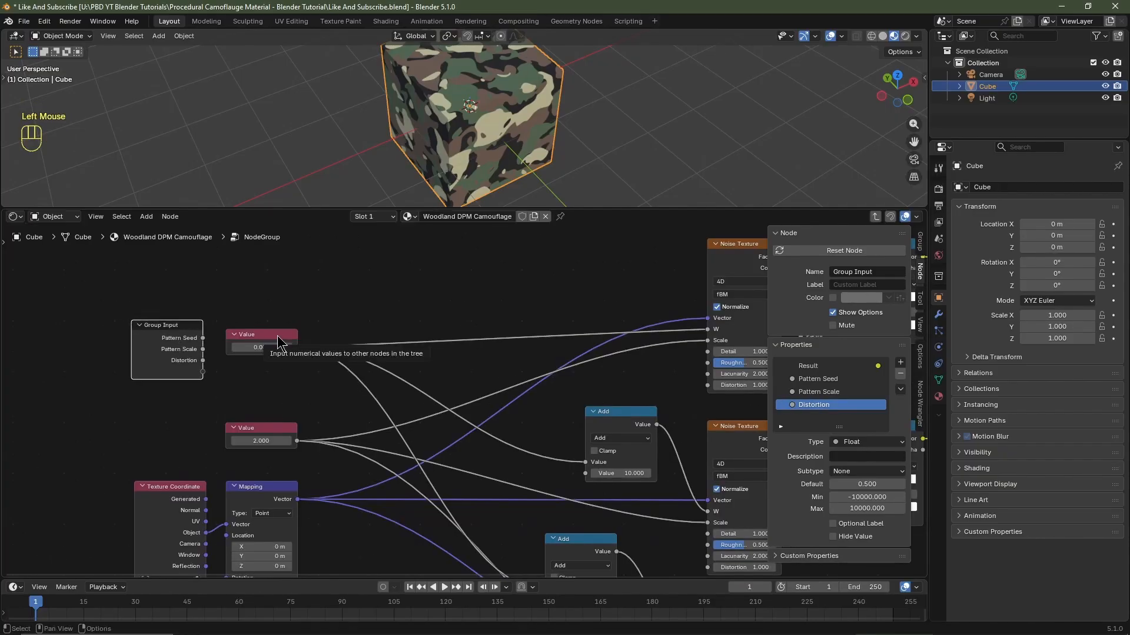
{"action": "left_click_drag", "start_coordinate": [276, 334], "coordinate": [280, 317]}
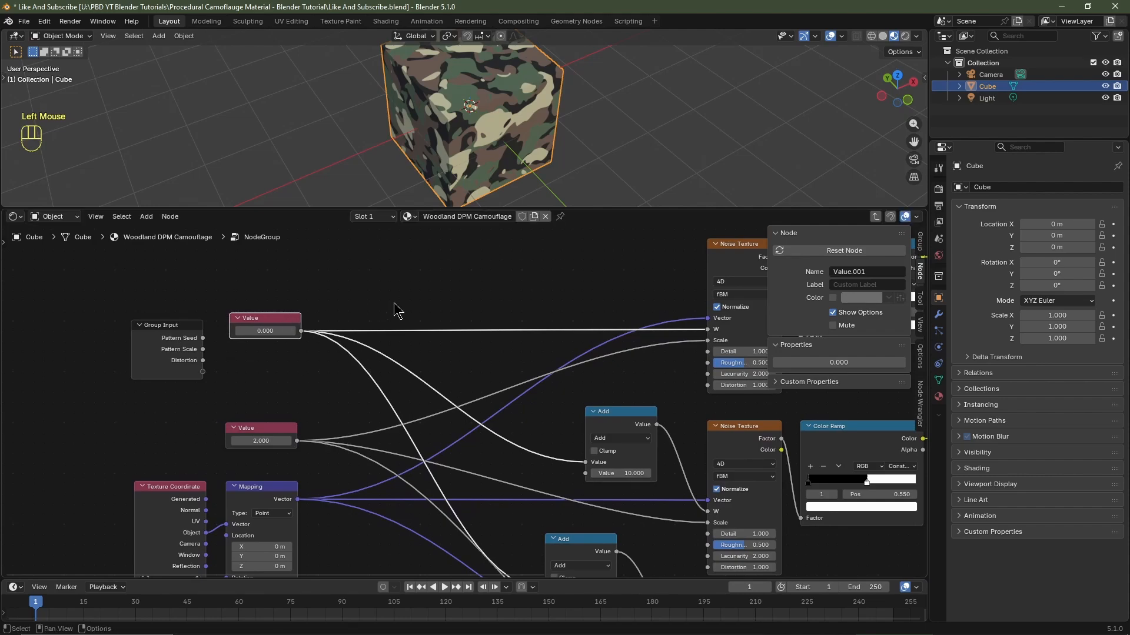
{"action": "right_click_drag", "start_coordinate": [345, 295], "coordinate": [337, 414], "text": "shift"}
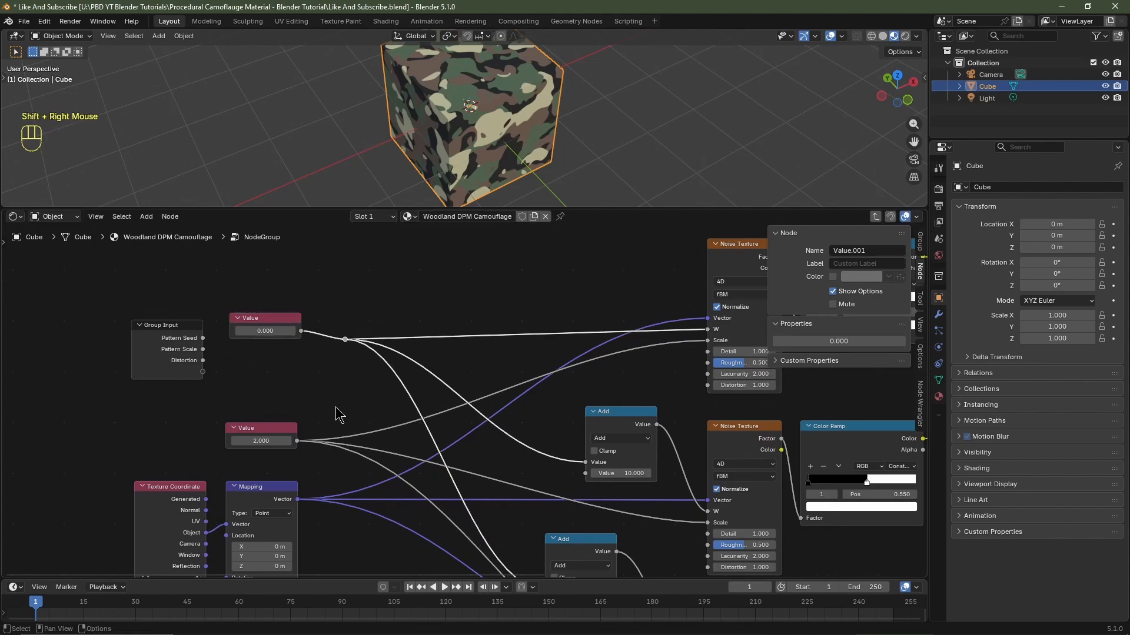
{"action": "left_click", "coordinate": [279, 328]}
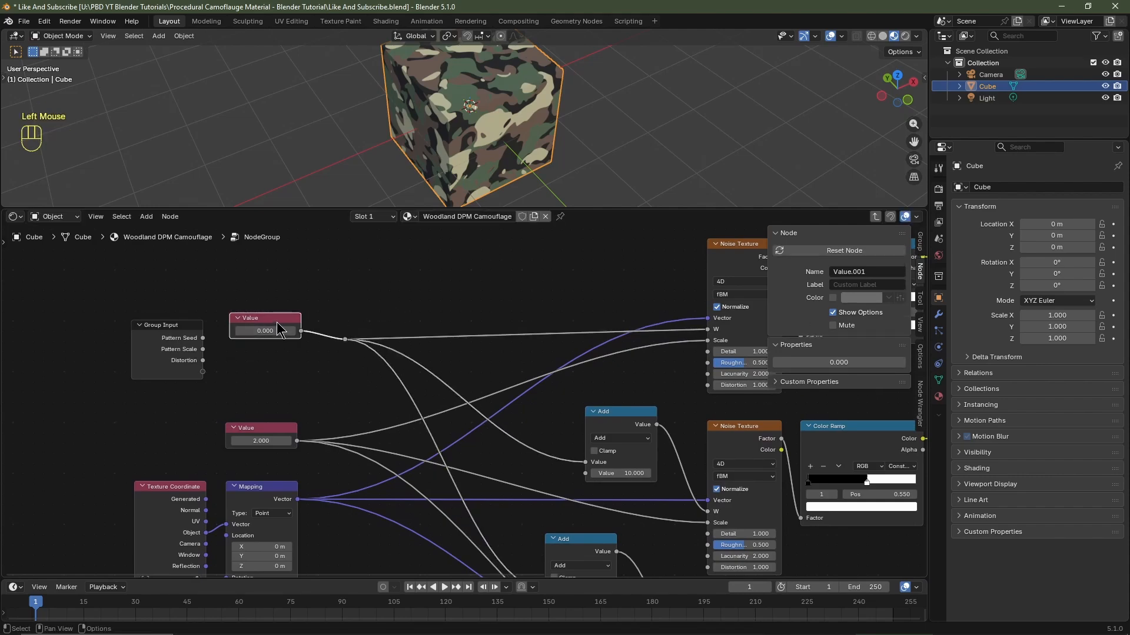
{"action": "key", "text": "x"}
- Set the Pattern Seed socket's default to 0 and link it to the loose reroute feeding the noise W inputs
{"action": "left_click", "coordinate": [820, 345]}
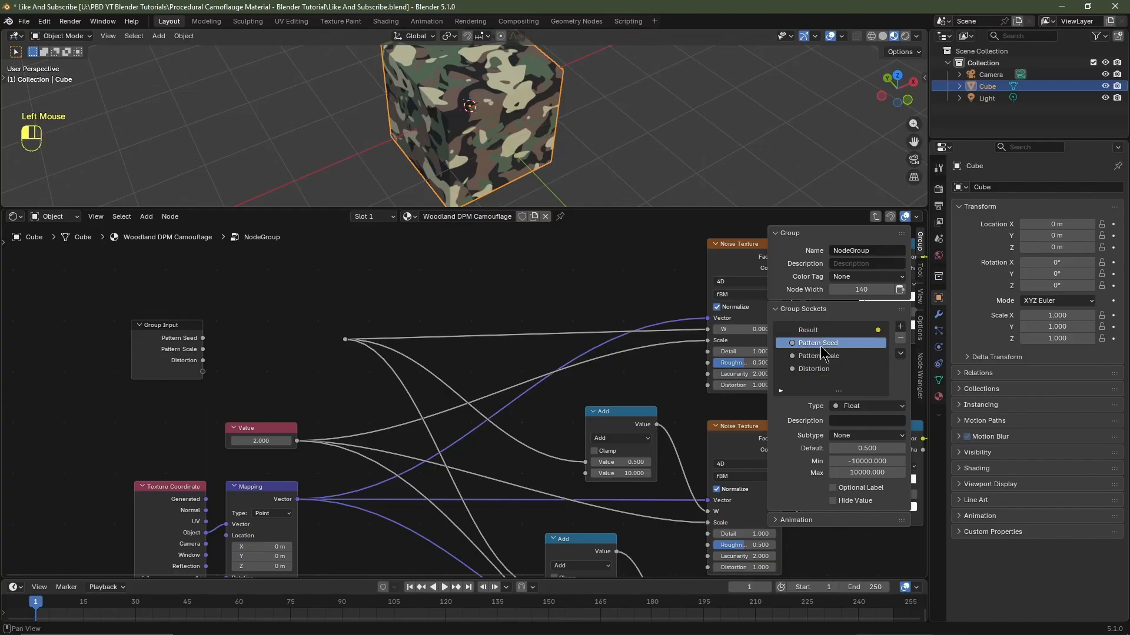
{"action": "double_click", "coordinate": [870, 448]}
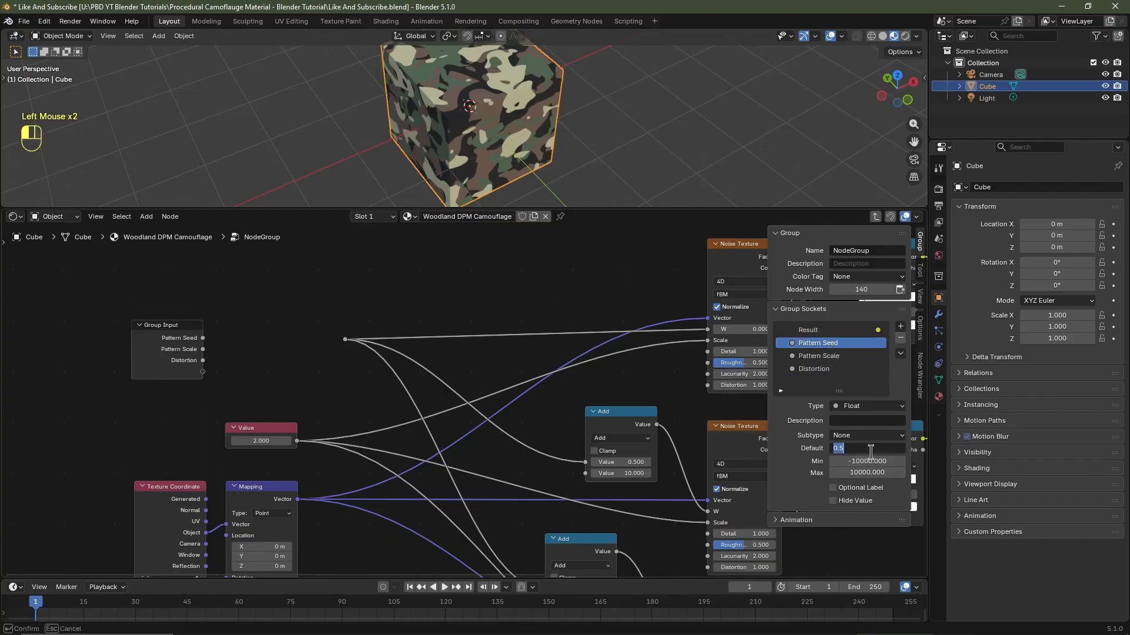
{"action": "type", "text": "0"}
{"action": "key", "text": "Return"}
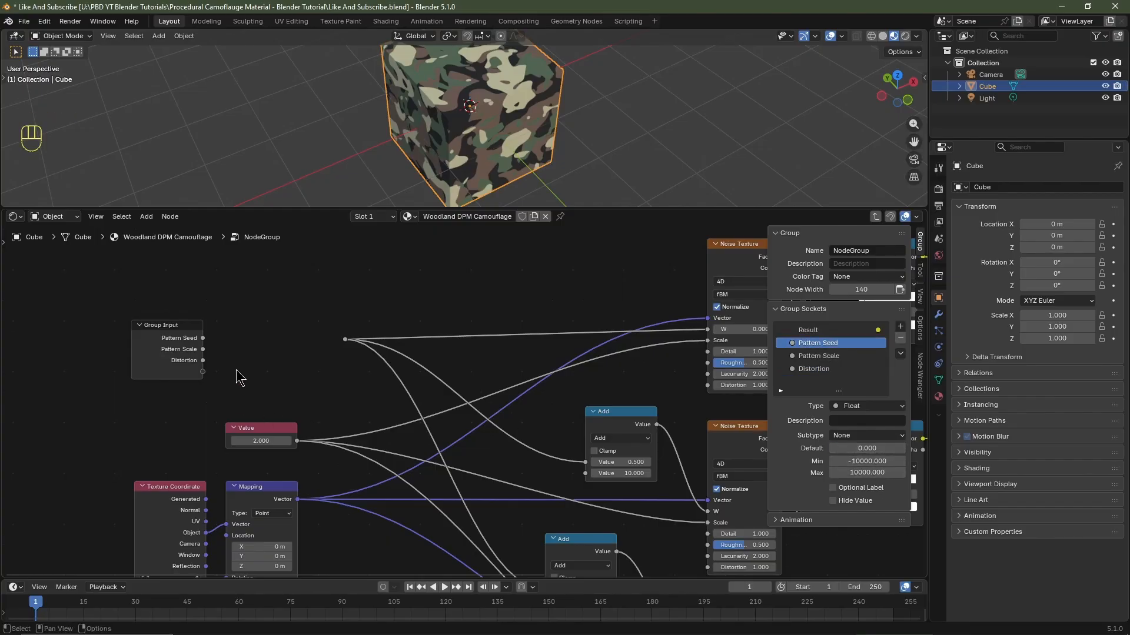
{"action": "left_click_drag", "start_coordinate": [203, 339], "coordinate": [345, 339]}
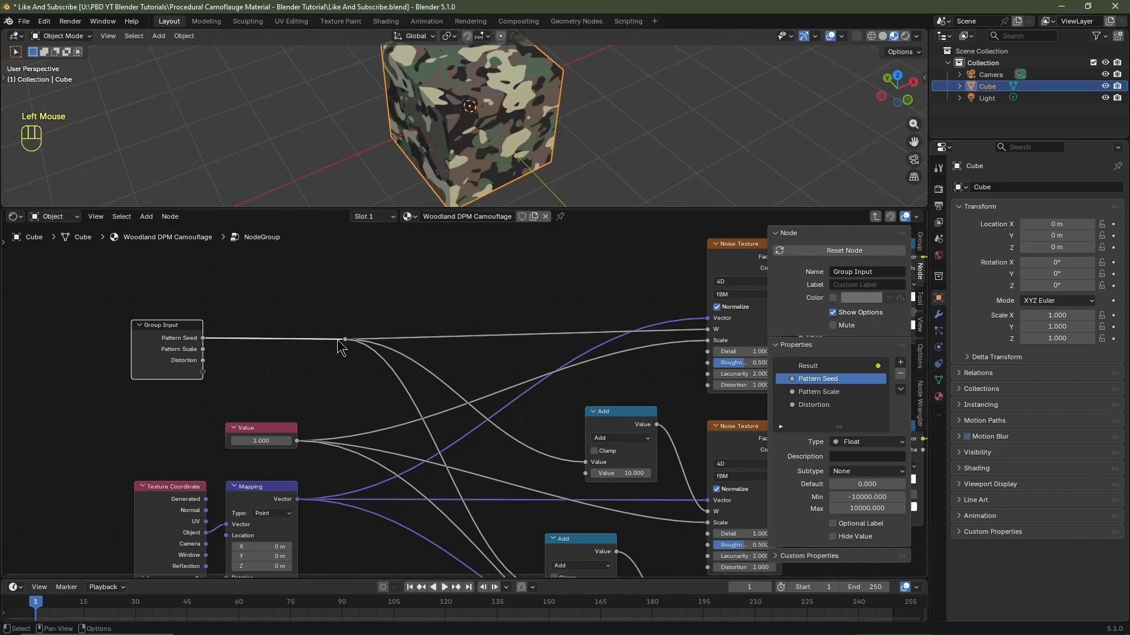
- Set the default value of the Pattern Scale socket to 1
{"action": "left_click", "coordinate": [821, 393]}
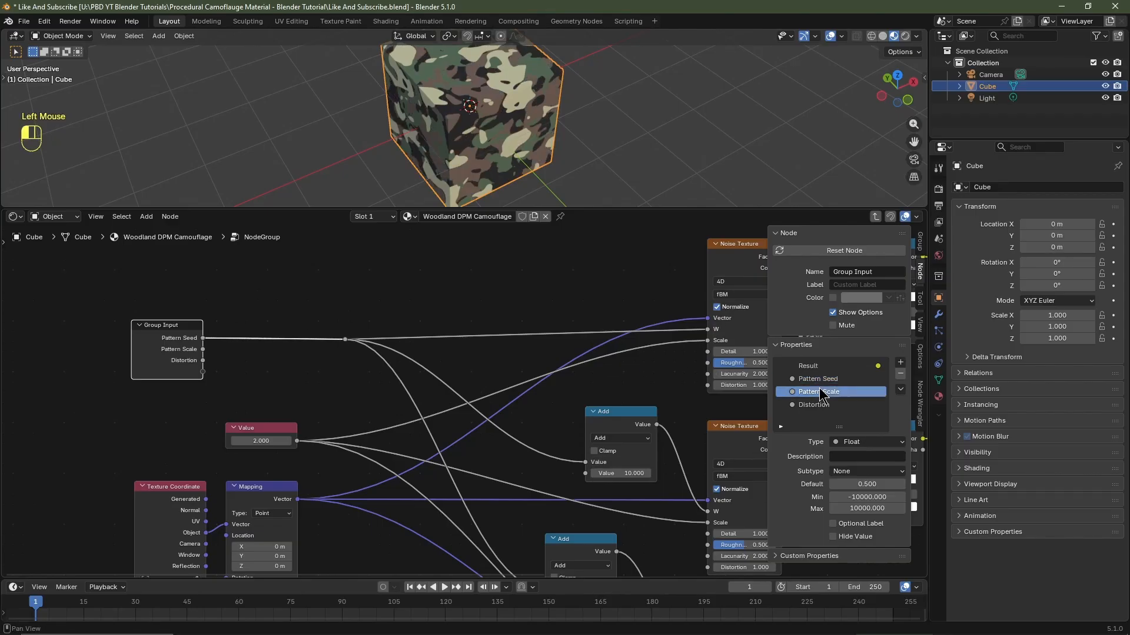
{"action": "double_click", "coordinate": [857, 485]}
{"action": "left_click", "coordinate": [494, 422]}
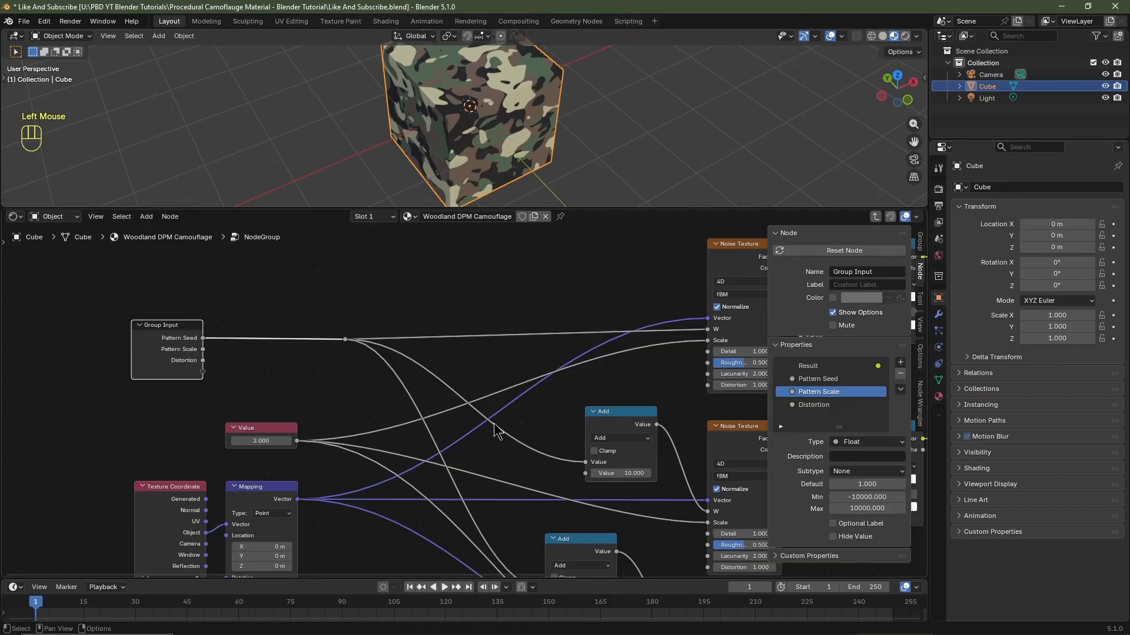
- Insert a reroute across the links of the Value node set to 2, and delete that node
{"action": "left_click", "coordinate": [284, 434]}
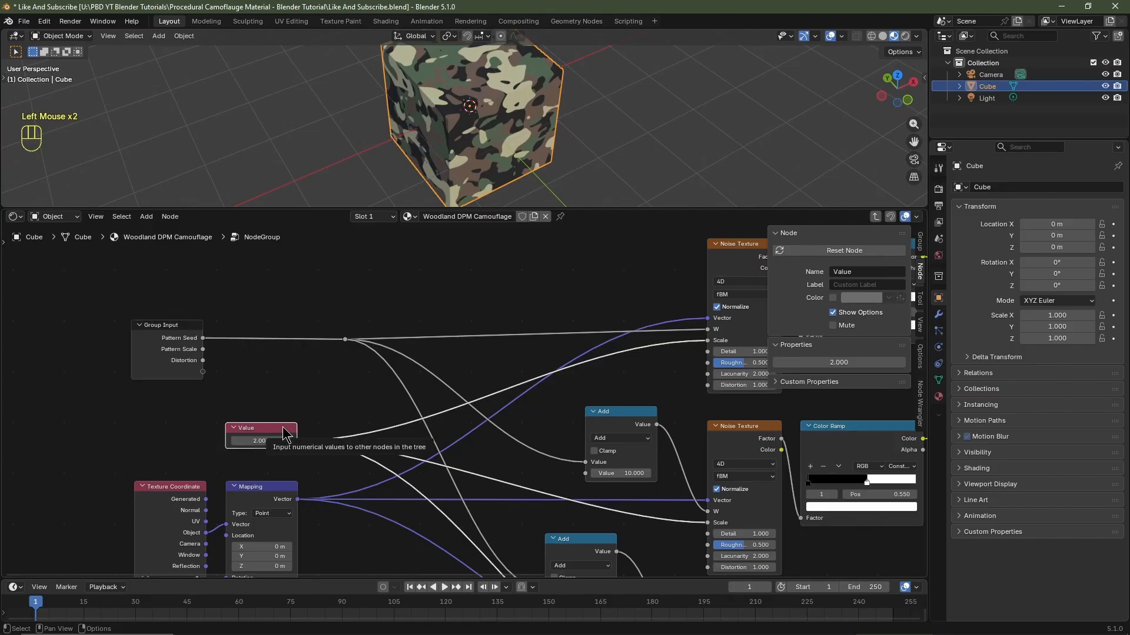
{"action": "right_click", "coordinate": [348, 411], "text": "shift"}
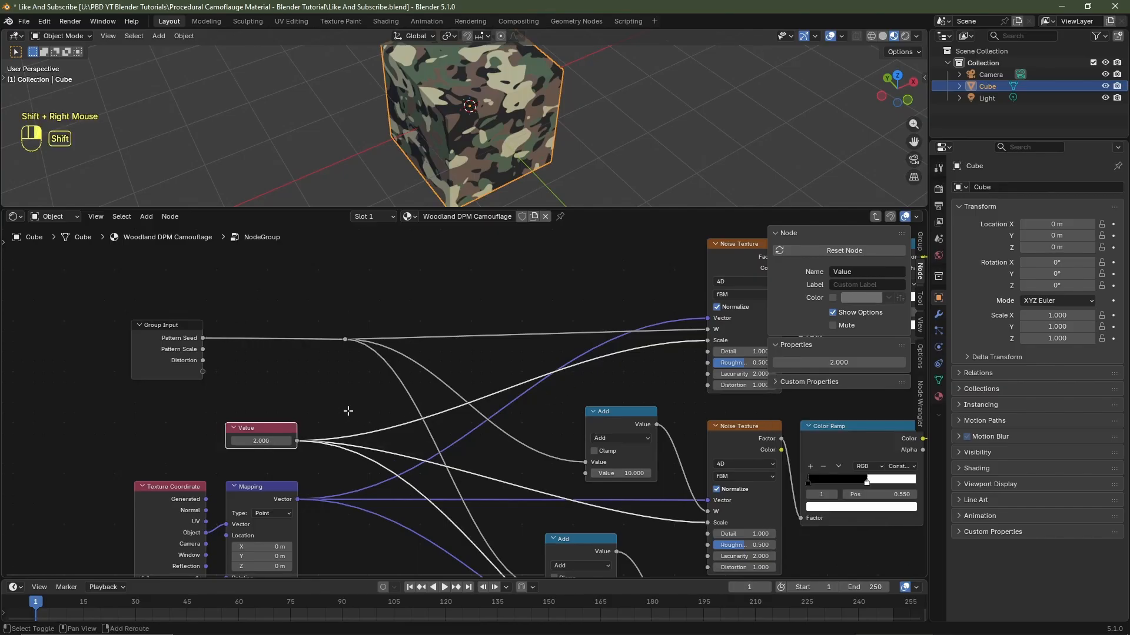
{"action": "right_click_drag", "start_coordinate": [339, 478], "coordinate": [335, 487], "text": "shift"}
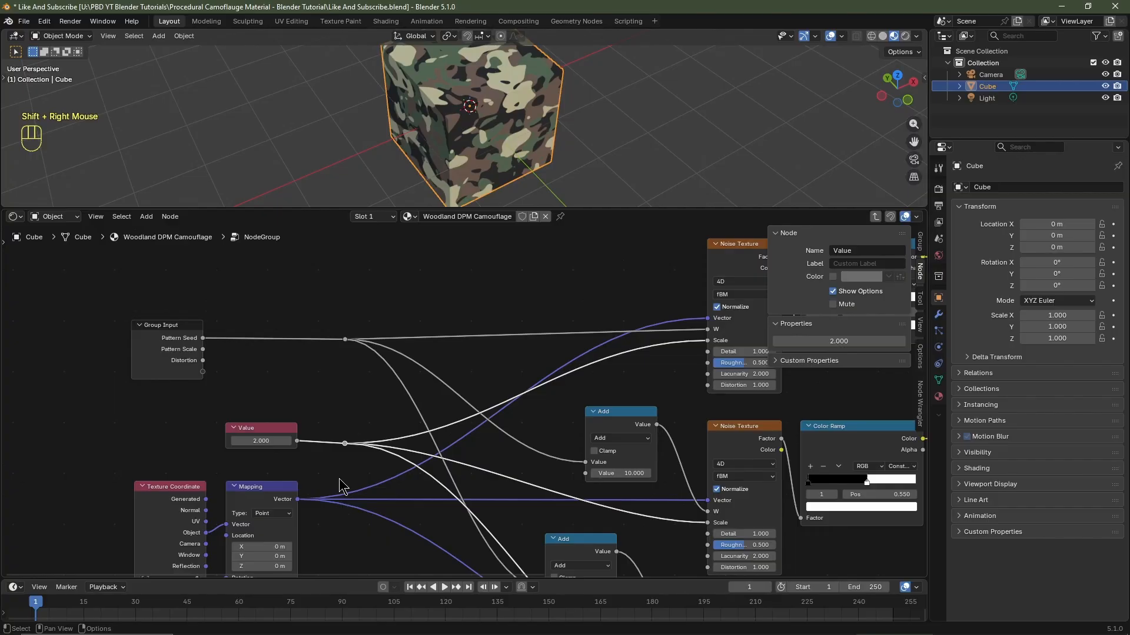
{"action": "left_click", "coordinate": [280, 436]}
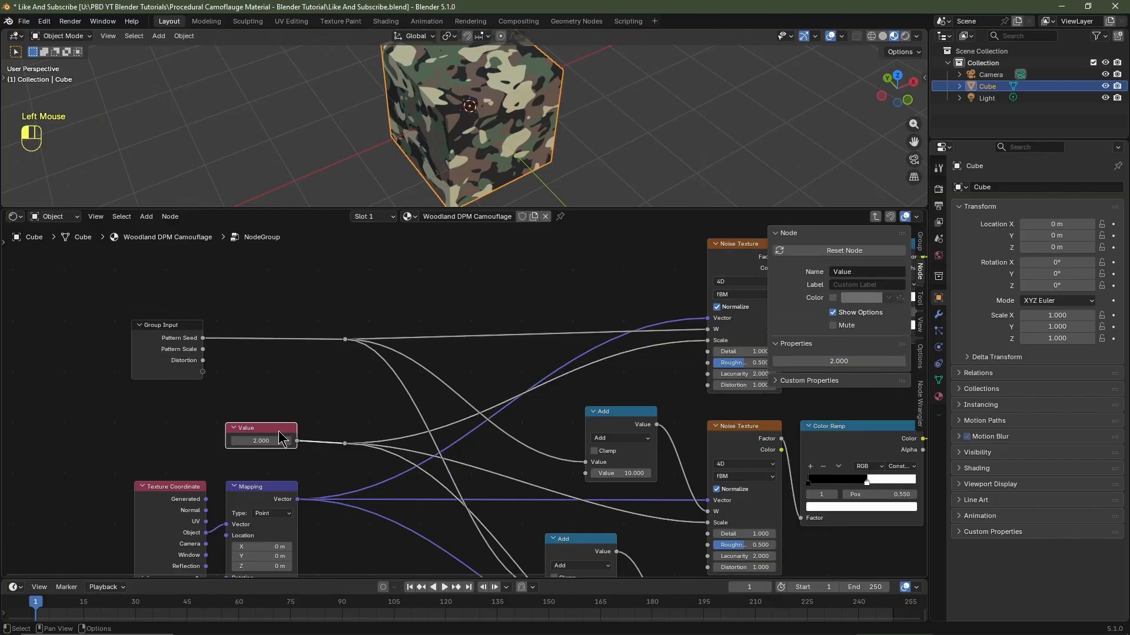
{"action": "key", "text": "x"}
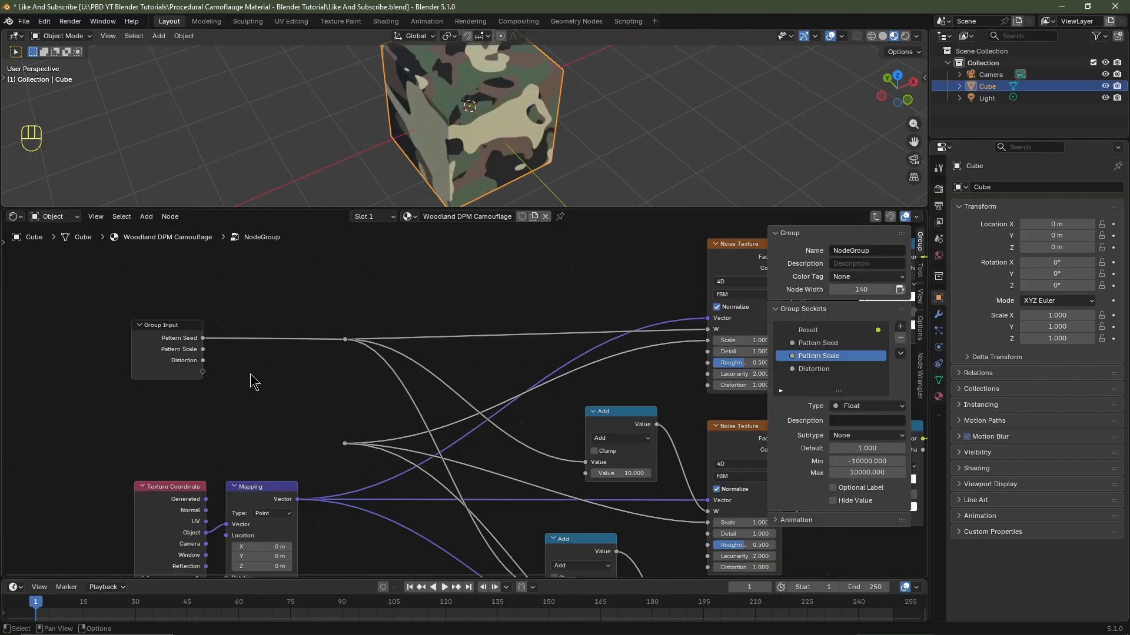
- Link Pattern Scale to the loose scale reroute, then move that reroute up and the Group Input down
{"action": "left_click_drag", "start_coordinate": [204, 349], "coordinate": [345, 443]}
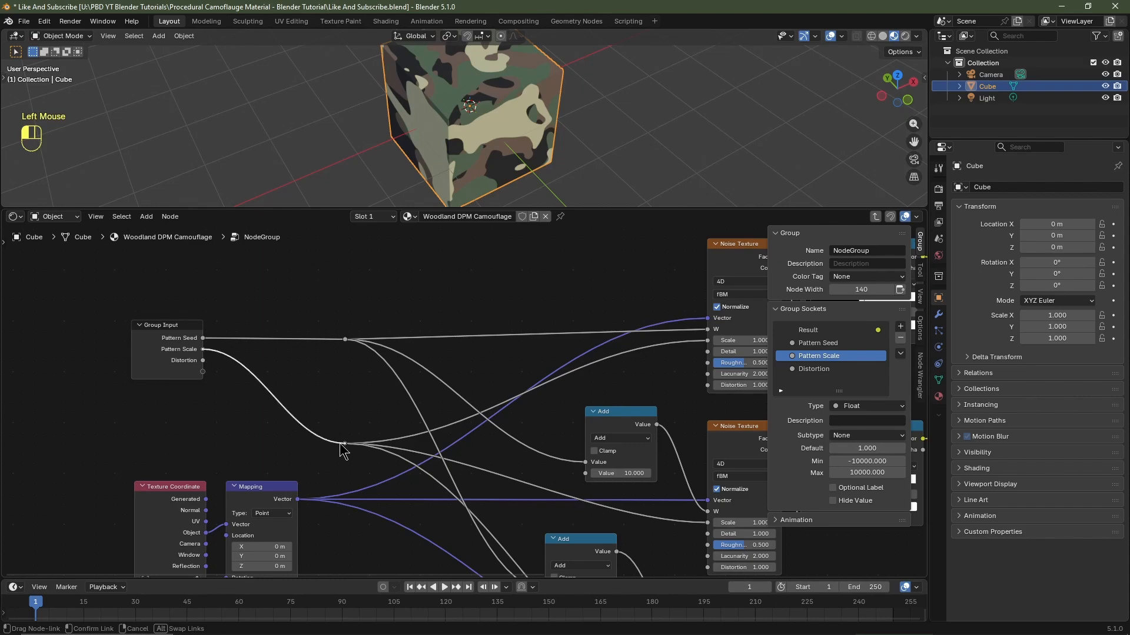
{"action": "left_click", "coordinate": [346, 443]}
{"action": "left_click", "coordinate": [346, 445]}
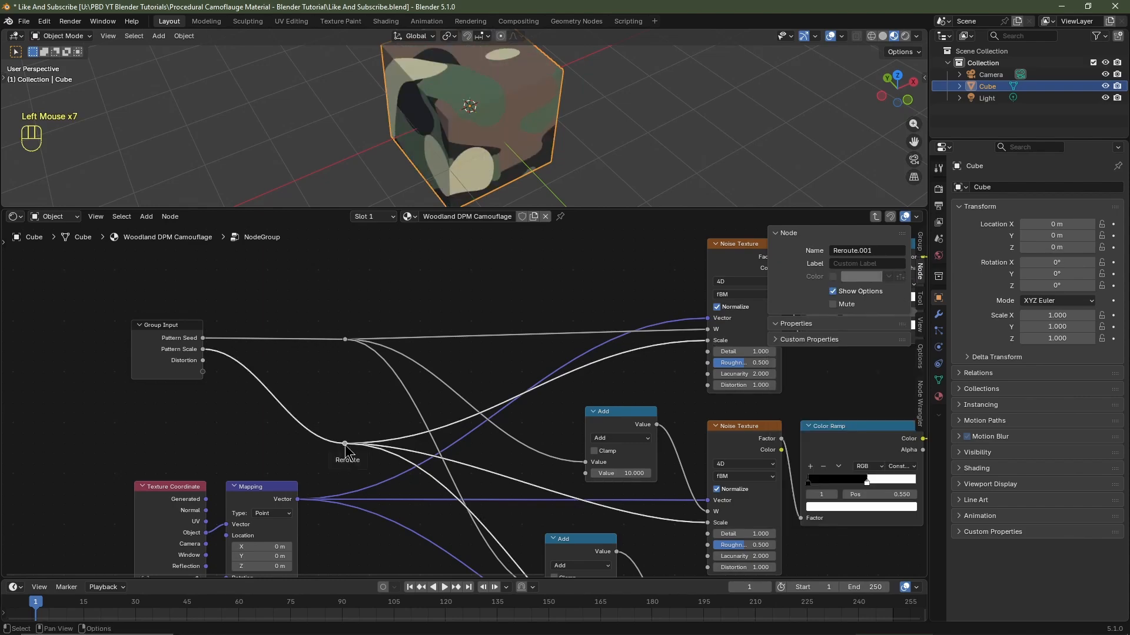
{"action": "key", "text": "g"}
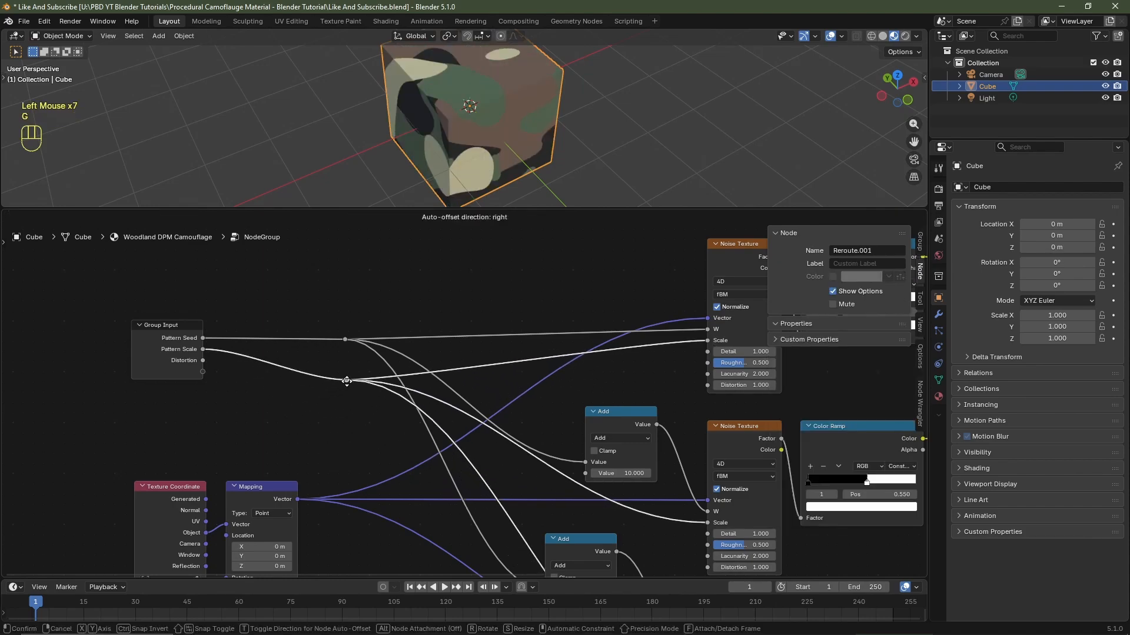
{"action": "left_click", "coordinate": [348, 384]}
{"action": "left_click_drag", "start_coordinate": [174, 344], "coordinate": [189, 396]}
- Link the Group Input's Distortion socket to the Distortion inputs of all three Noise Textures and gather the links with a reroute
{"action": "middle_click_drag", "start_coordinate": [299, 453], "coordinate": [219, 378]}
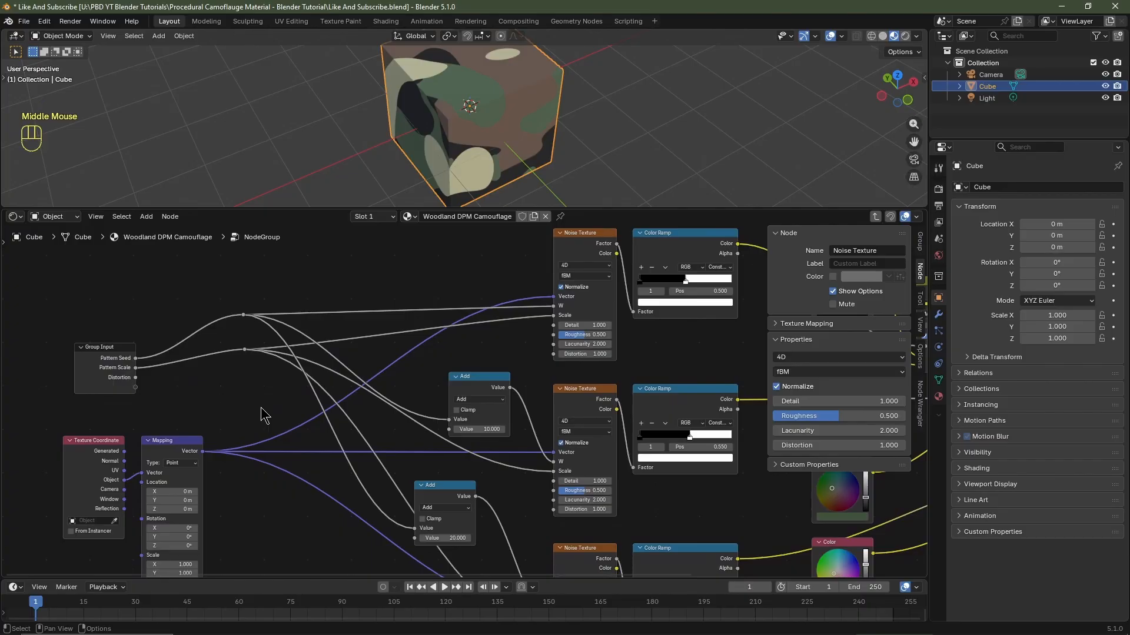
{"action": "left_click_drag", "start_coordinate": [553, 354], "coordinate": [141, 381]}
{"action": "middle_click_drag", "start_coordinate": [497, 470], "coordinate": [472, 393]}
{"action": "left_click_drag", "start_coordinate": [528, 431], "coordinate": [117, 303]}
{"action": "scroll", "coordinate": [400, 412], "scroll_direction": "down", "scroll_amount": 2}
{"action": "middle_click_drag", "start_coordinate": [423, 453], "coordinate": [426, 426]}
{"action": "left_click", "coordinate": [516, 547]}
{"action": "key", "text": "ctrl+z"}
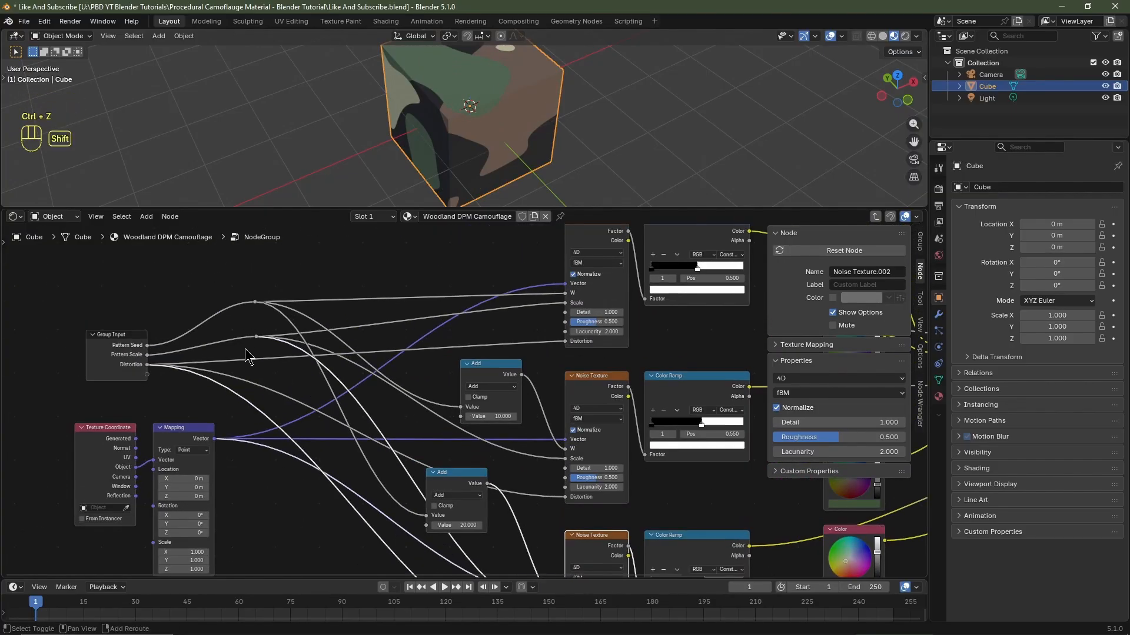
{"action": "right_click_drag", "start_coordinate": [246, 350], "coordinate": [233, 408], "text": "shift"}
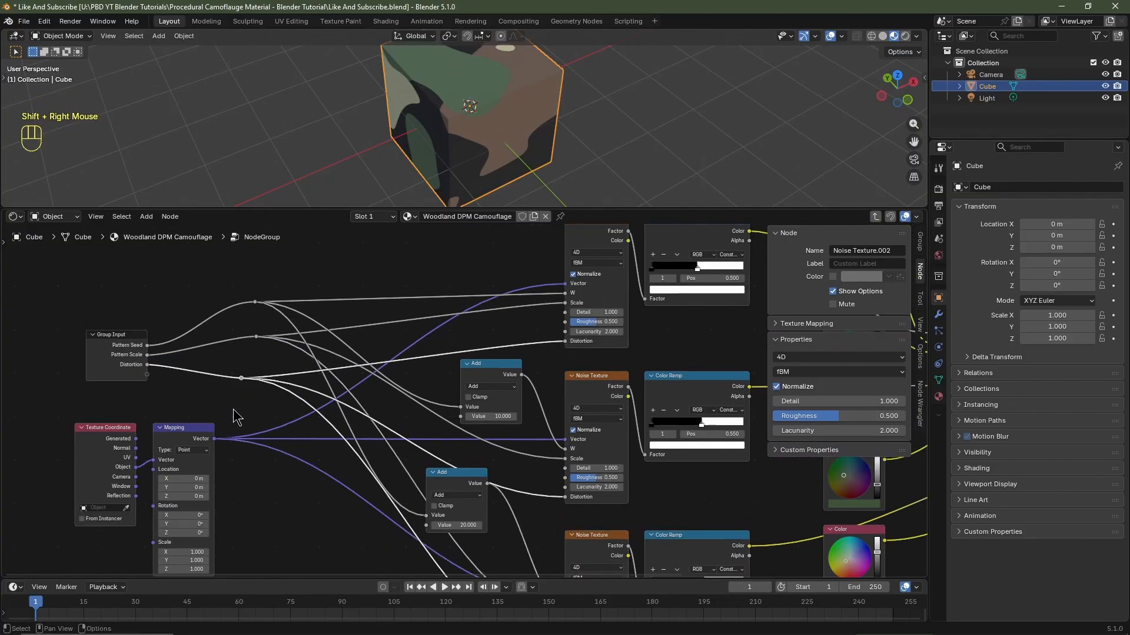
- Adjust the Group Output's position beside the last Mix node and rename its Result socket as Camo Colour
{"action": "scroll", "coordinate": [506, 486], "scroll_direction": "down", "scroll_amount": 4}
{"action": "key", "text": "n"}
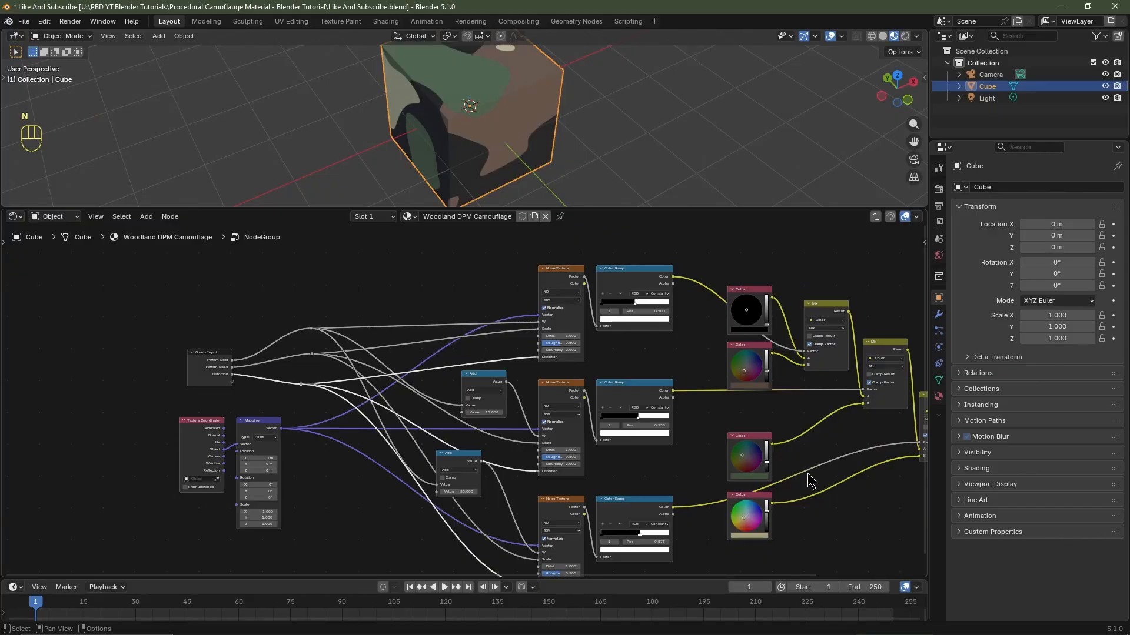
{"action": "middle_click_drag", "start_coordinate": [808, 474], "coordinate": [459, 471]}
{"action": "scroll", "coordinate": [471, 468], "scroll_direction": "up", "scroll_amount": 4}
{"action": "left_click_drag", "start_coordinate": [704, 343], "coordinate": [711, 356]}
{"action": "key", "text": "n"}
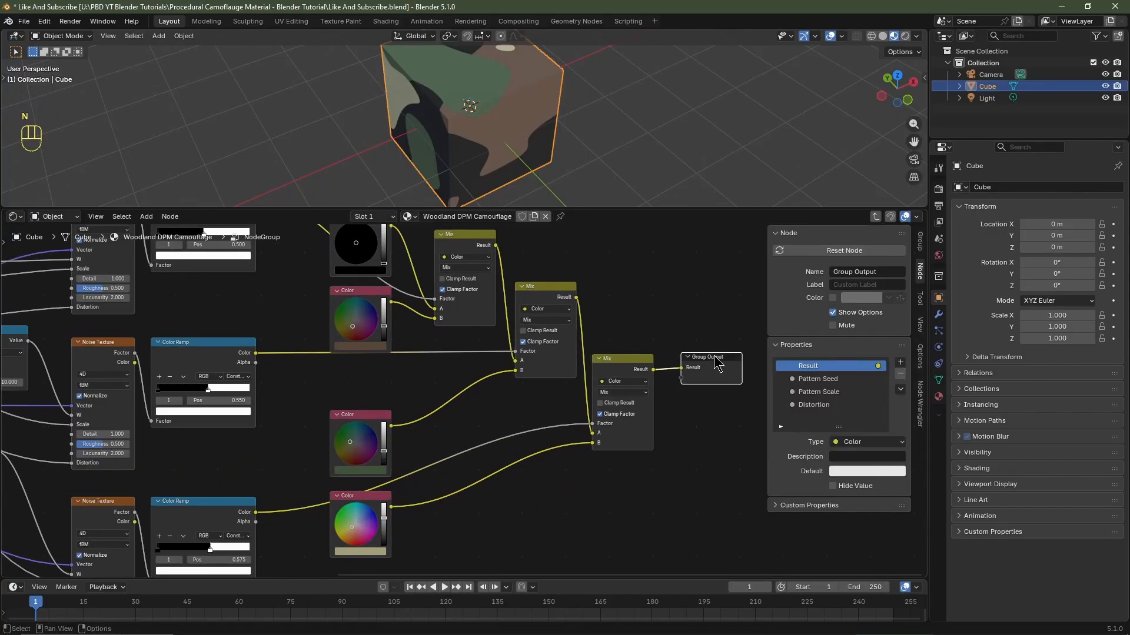
{"action": "left_click", "coordinate": [707, 357]}
{"action": "double_click", "coordinate": [809, 366]}
{"action": "type", "text": "Cam"}
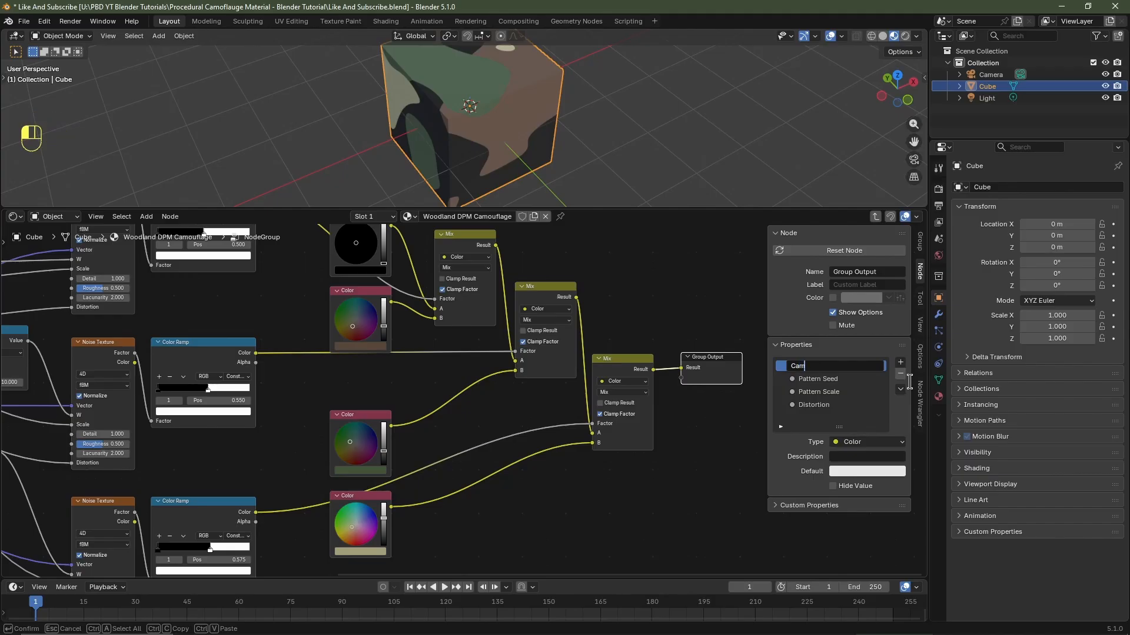
{"action": "type", "text": "o Colour"}
{"action": "key", "text": "Return"}
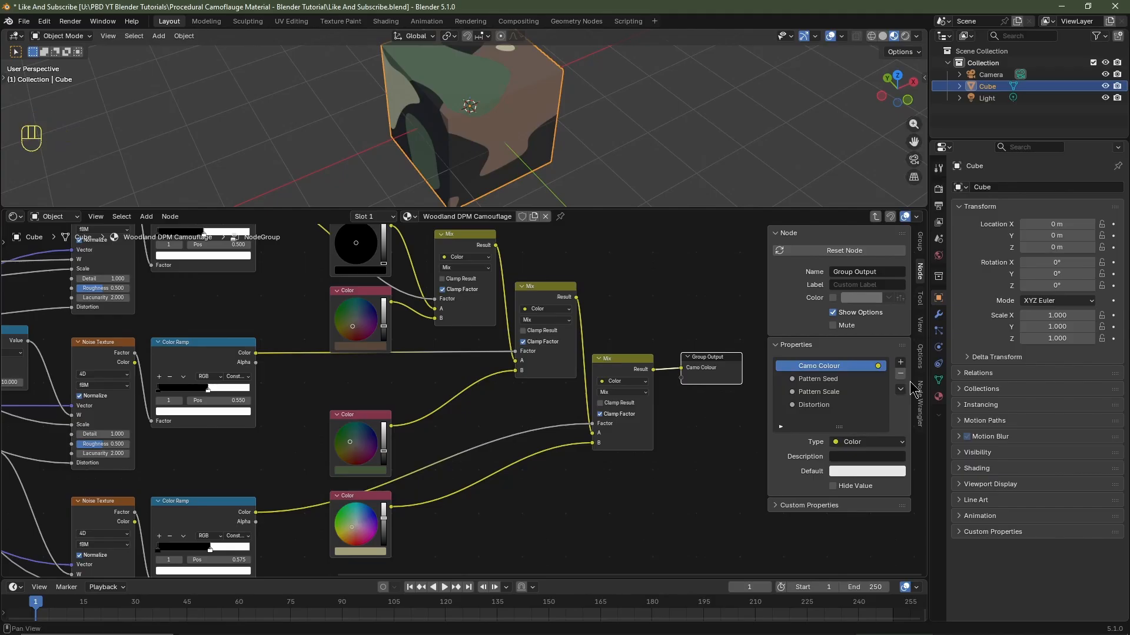
{"action": "key", "text": "n"}
{"action": "key", "text": "Home"}
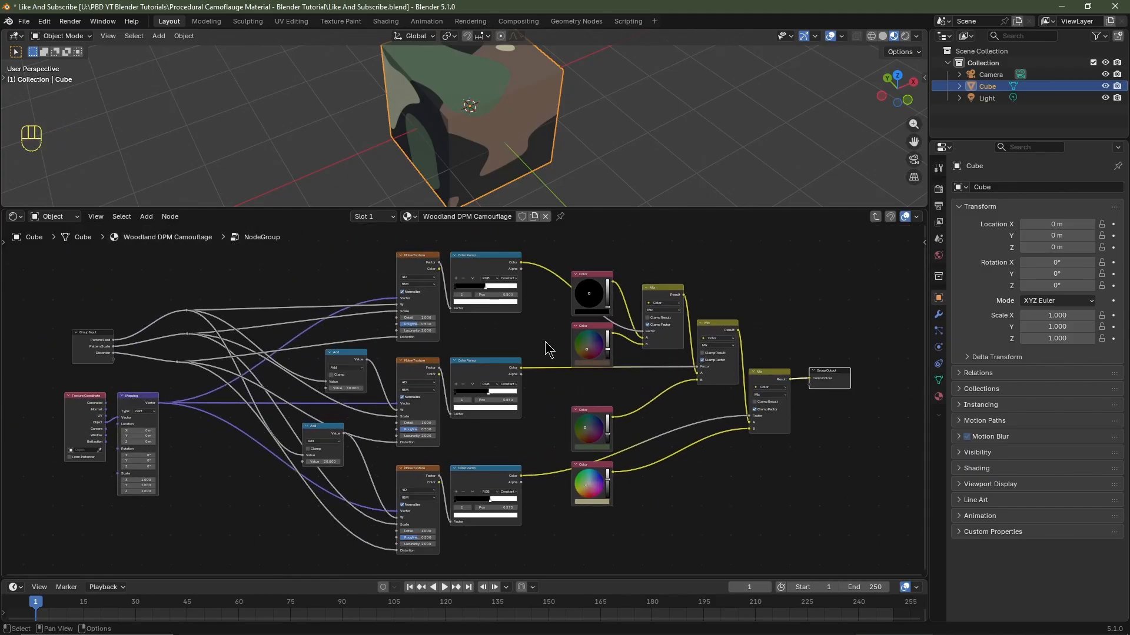
- Shift the Pattern Seed reroute along, then insert another reroute on its links to the two Add nodes, level with the first Add's Value input
{"action": "key", "text": "ctrl+space"}
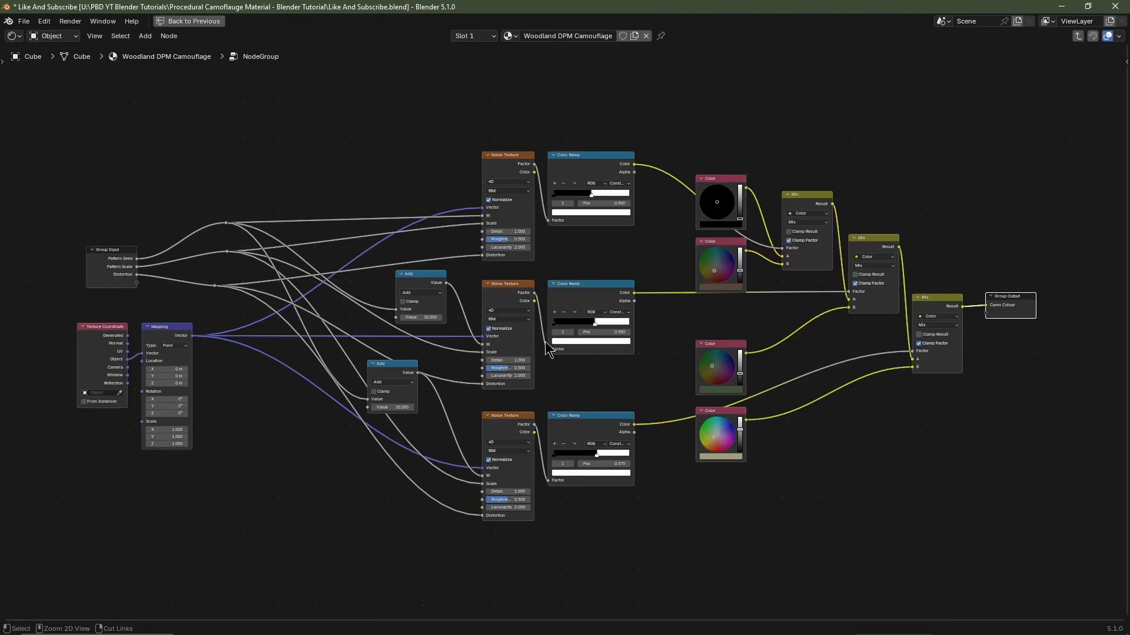
{"action": "scroll", "coordinate": [555, 374], "scroll_direction": "up", "scroll_amount": 1}
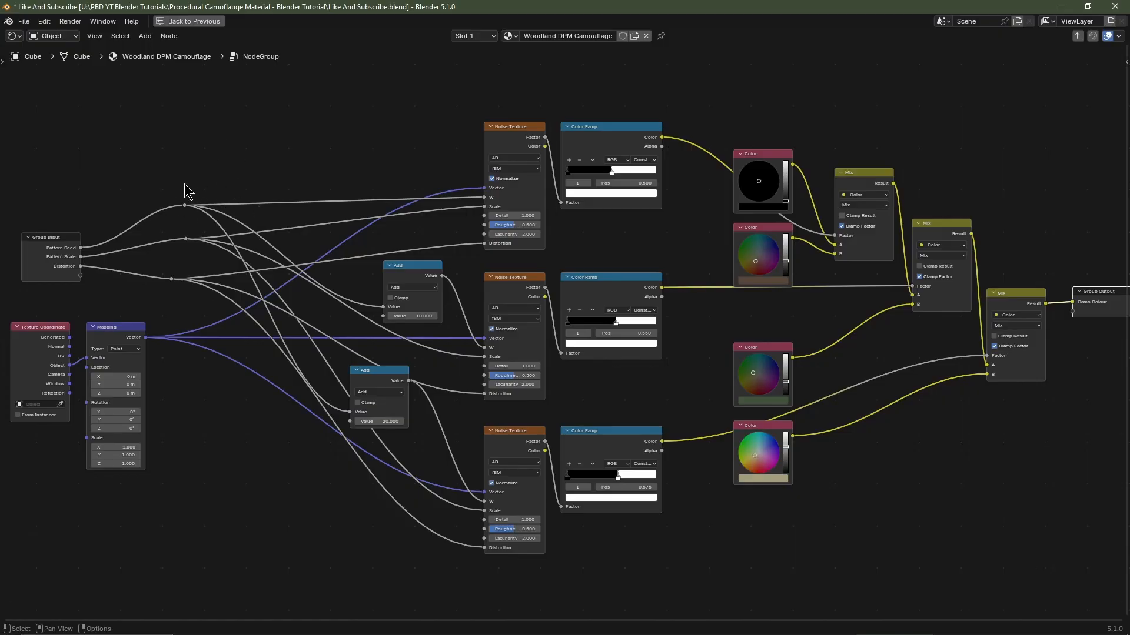
{"action": "left_click_drag", "start_coordinate": [168, 181], "coordinate": [197, 214]}
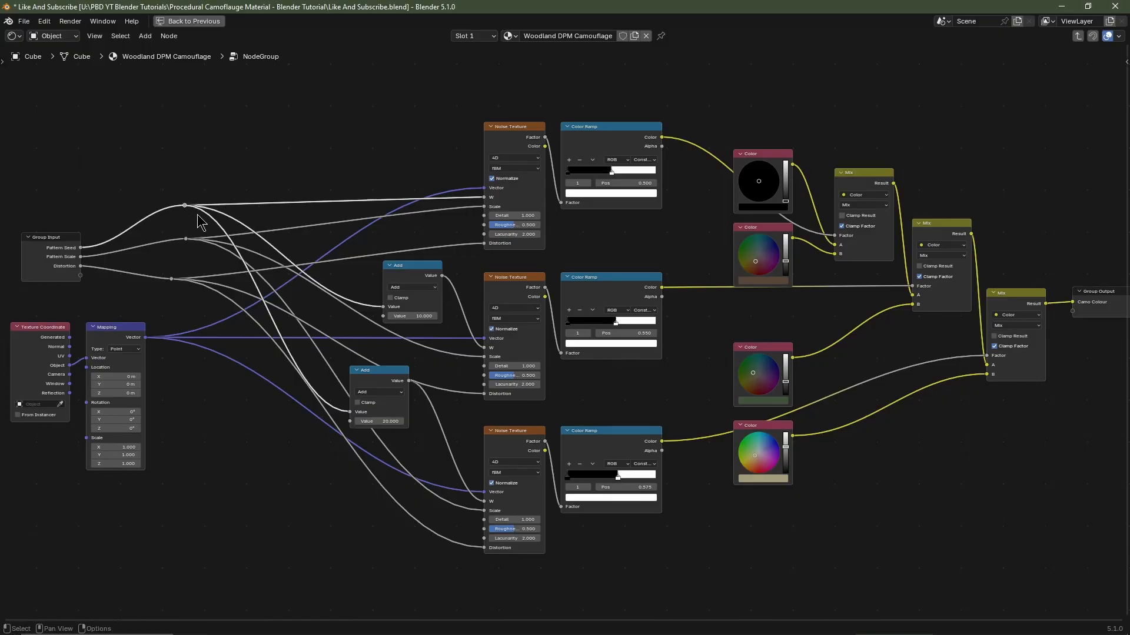
{"action": "key", "text": "g"}
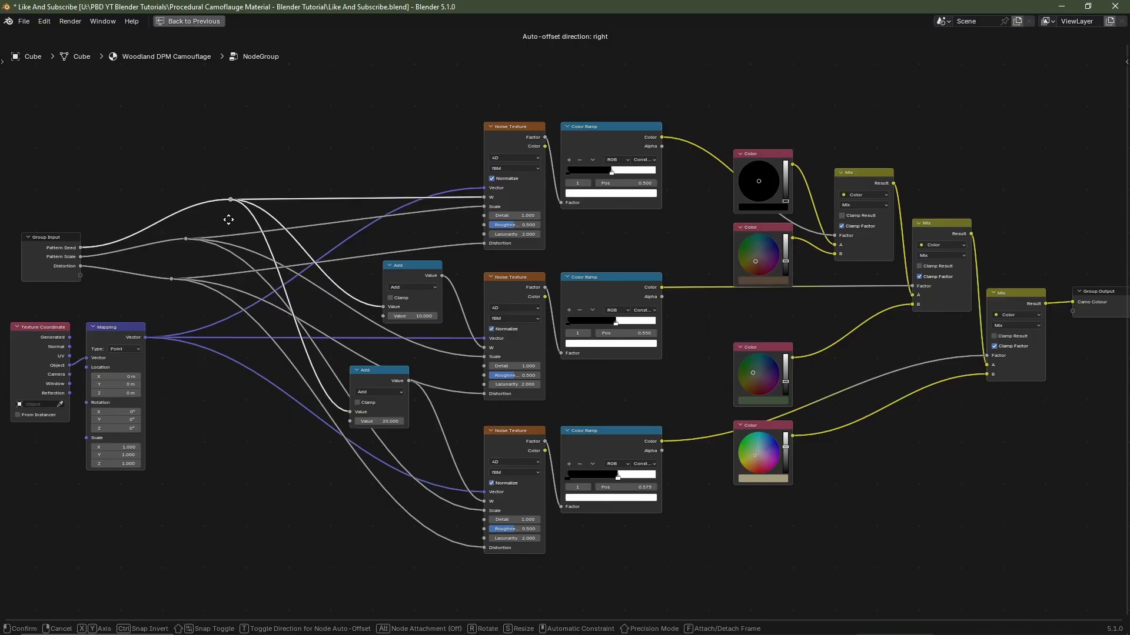
{"action": "left_click", "coordinate": [231, 228]}
{"action": "key", "text": "shift"}
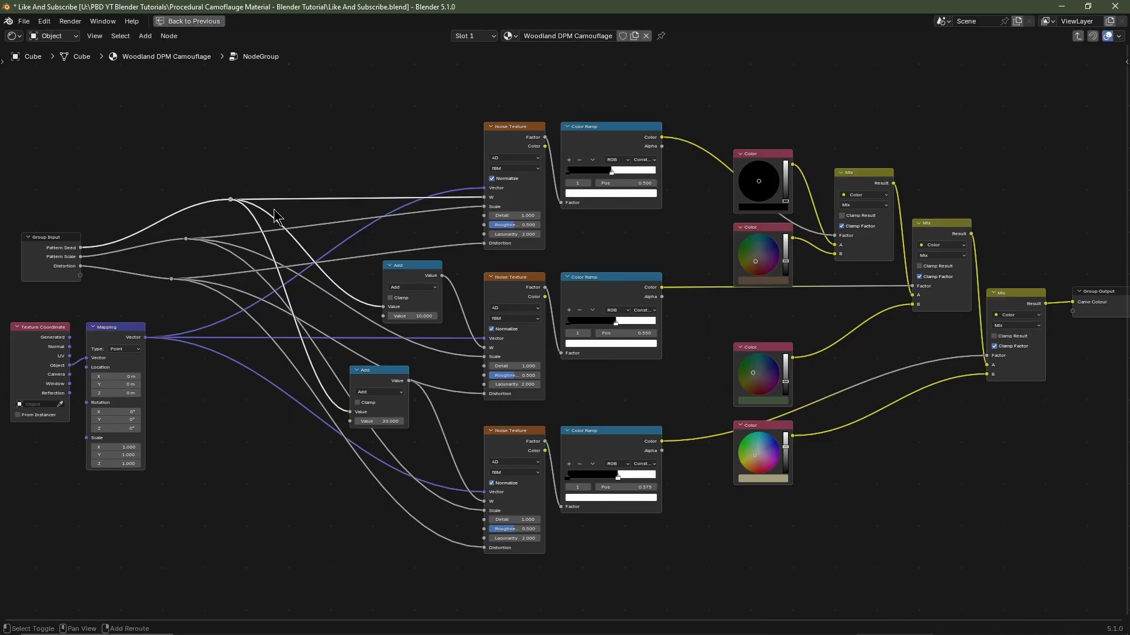
{"action": "right_click_drag", "start_coordinate": [236, 219], "coordinate": [237, 220], "text": "shift"}
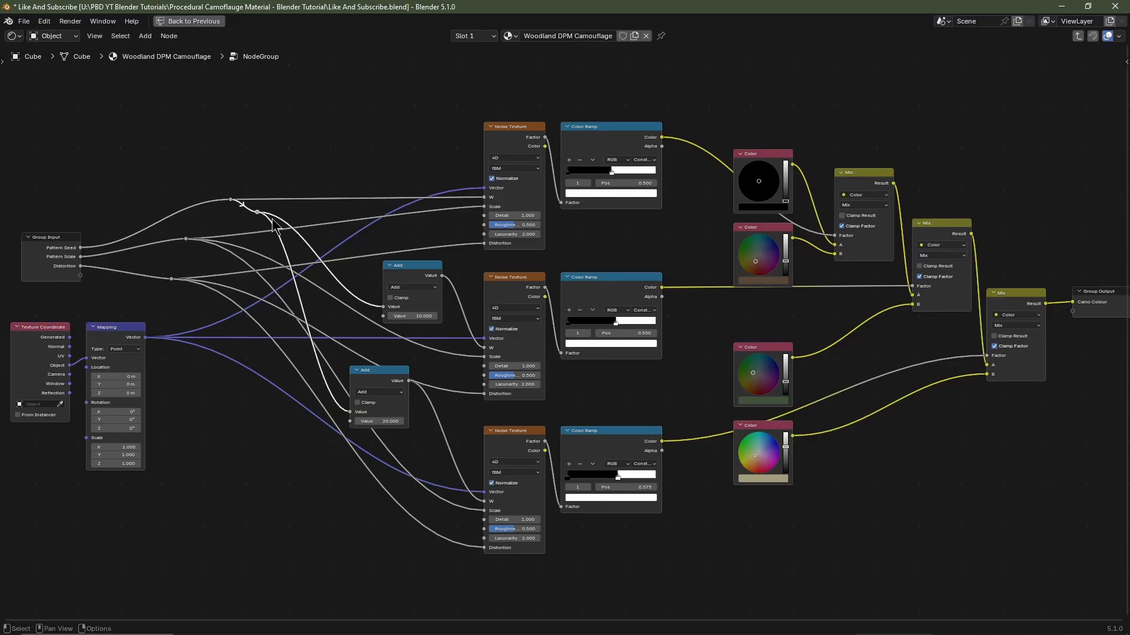
{"action": "key", "text": "g"}
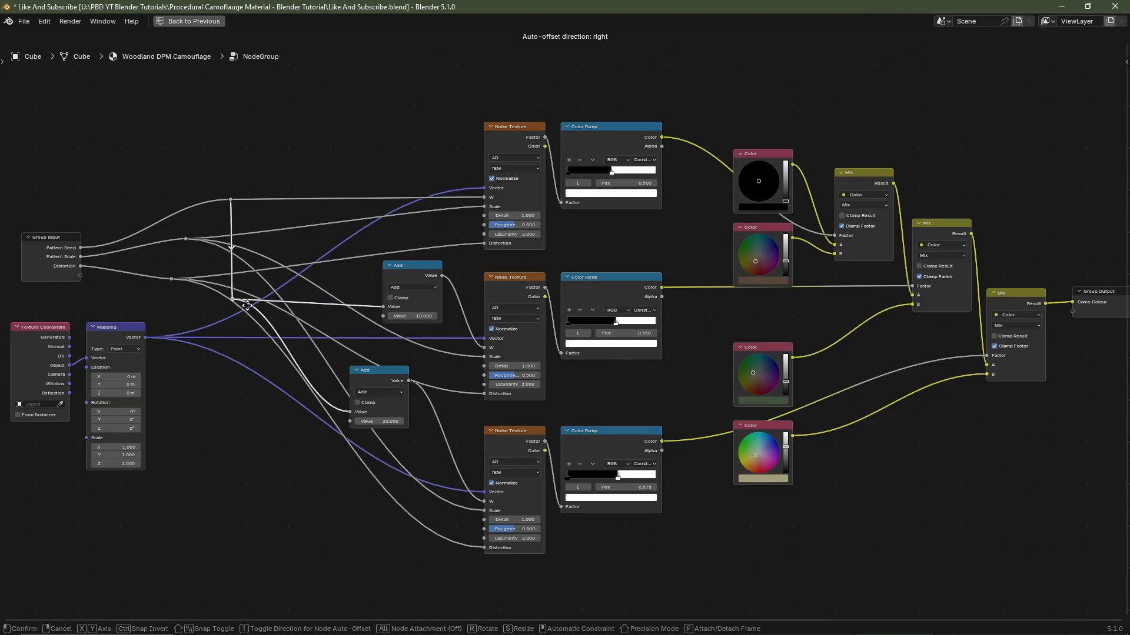
{"action": "left_click", "coordinate": [246, 309]}
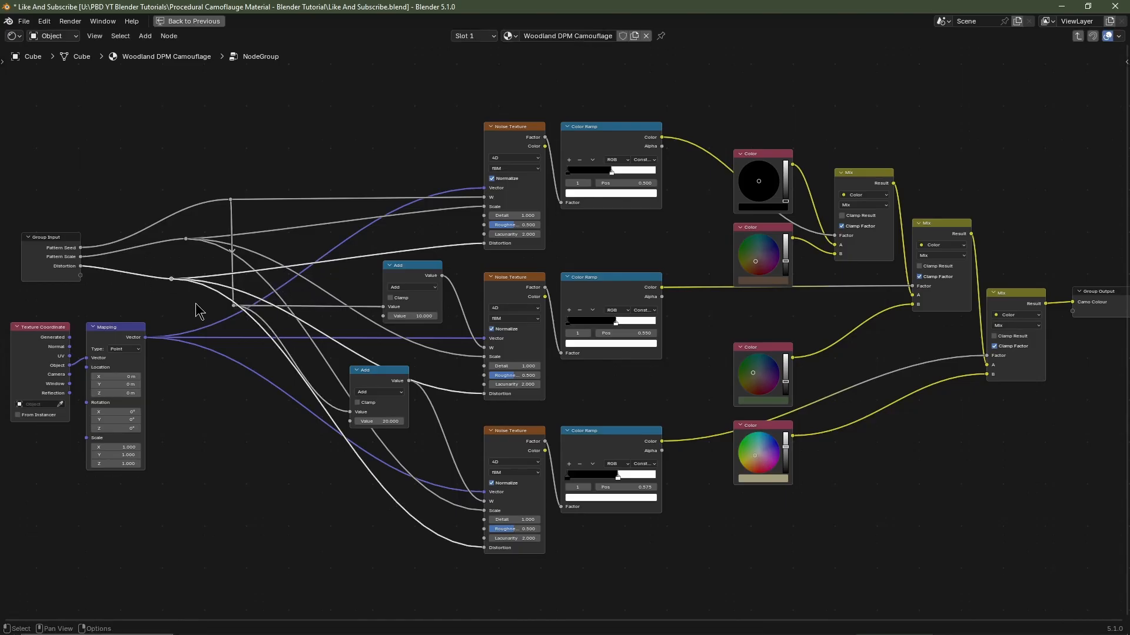
- Move the Distortion reroute closer to the Group Input and insert a Pattern Seed reroute level with the lower Add's Value input
{"action": "key", "text": "g"}
{"action": "left_click", "coordinate": [167, 307]}
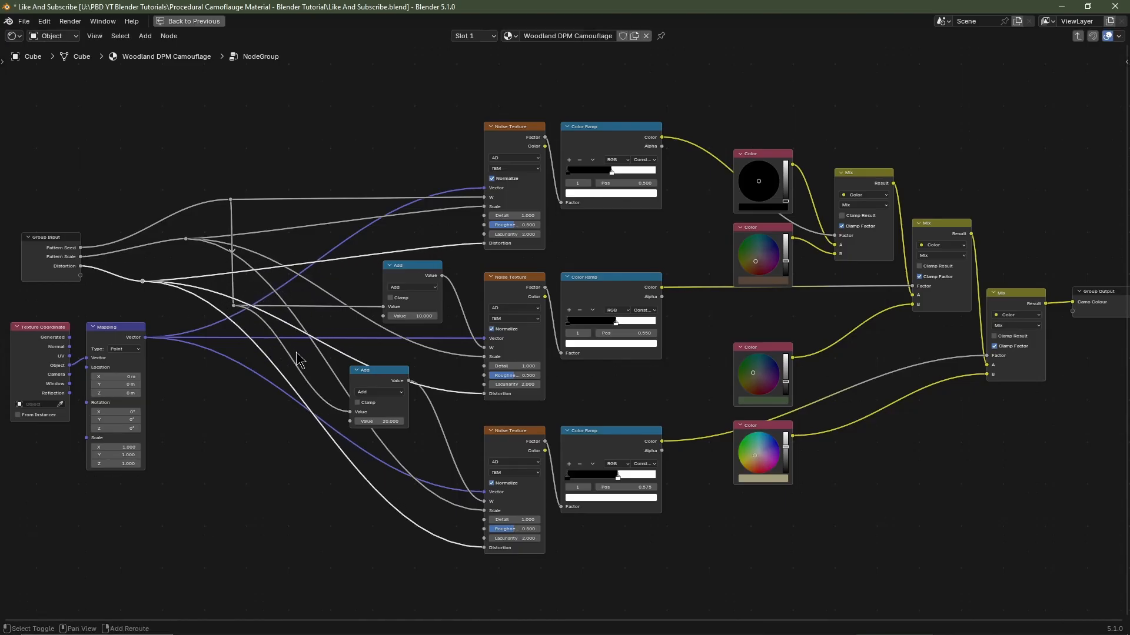
{"action": "right_click_drag", "start_coordinate": [284, 358], "coordinate": [288, 359], "text": "shift"}
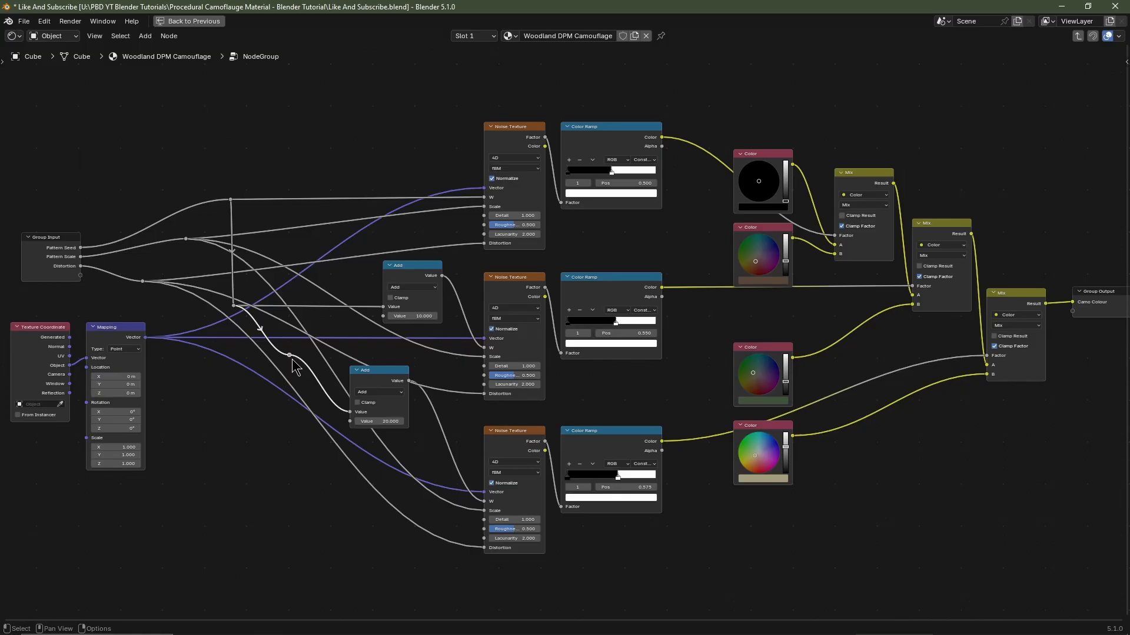
{"action": "key", "text": "g"}
{"action": "left_click", "coordinate": [243, 423]}
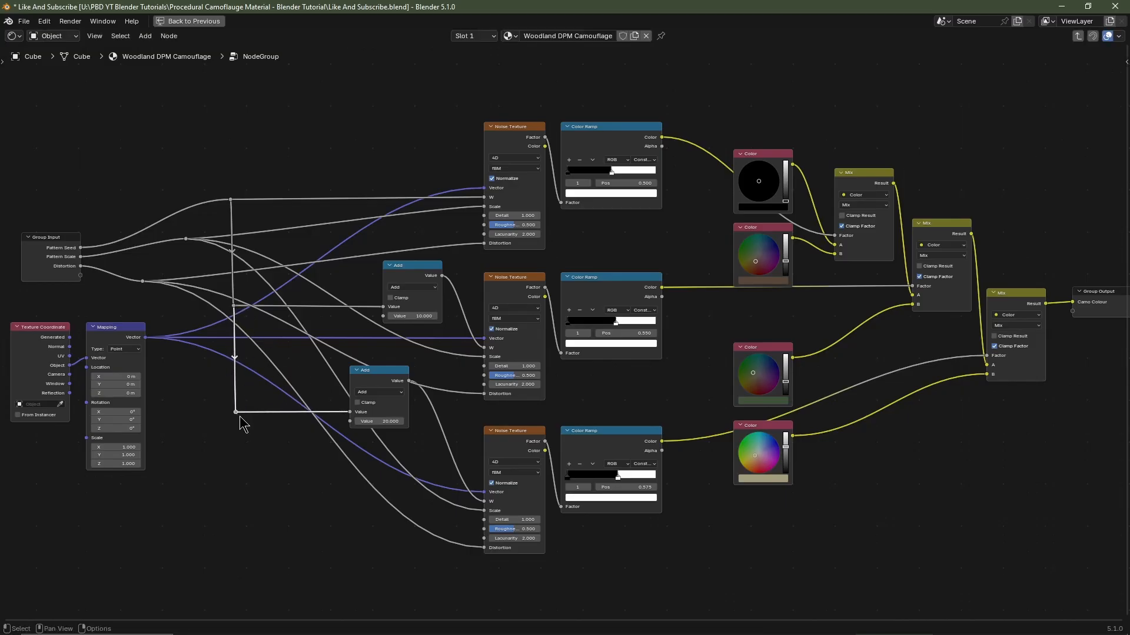
- Align the Pattern Seed reroutes into one vertical column by scaling them to 0 along X, then move the column closer to the Add nodes
{"action": "left_click_drag", "start_coordinate": [275, 173], "coordinate": [224, 474]}
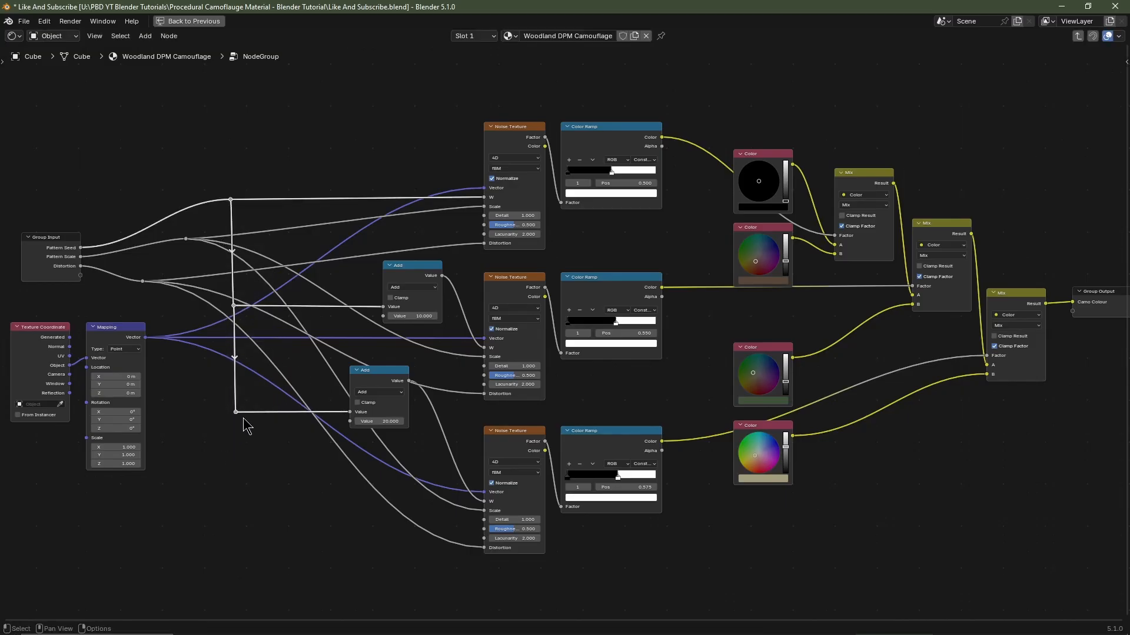
{"action": "key", "text": "s"}
{"action": "key", "text": "x"}
{"action": "key", "text": "0"}
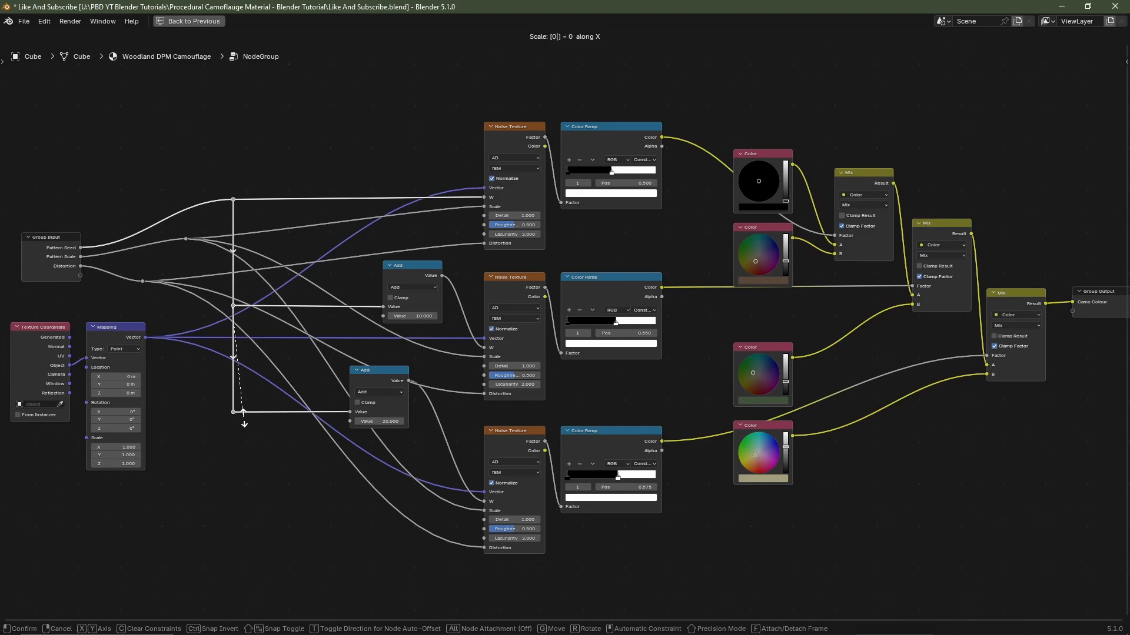
{"action": "key", "text": "Return"}
{"action": "key", "text": "g"}
{"action": "key", "text": "x"}
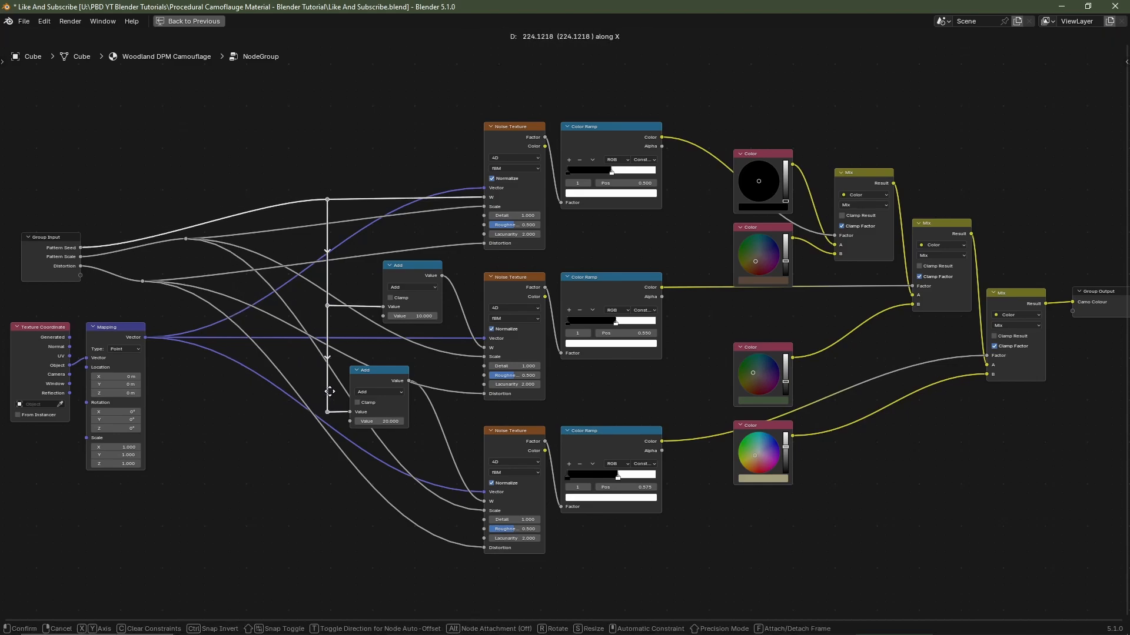
{"action": "left_click", "coordinate": [330, 390]}
- Raise the Group Input node so its Pattern Seed socket is level with the top Pattern Seed reroute
{"action": "left_click", "coordinate": [66, 259]}
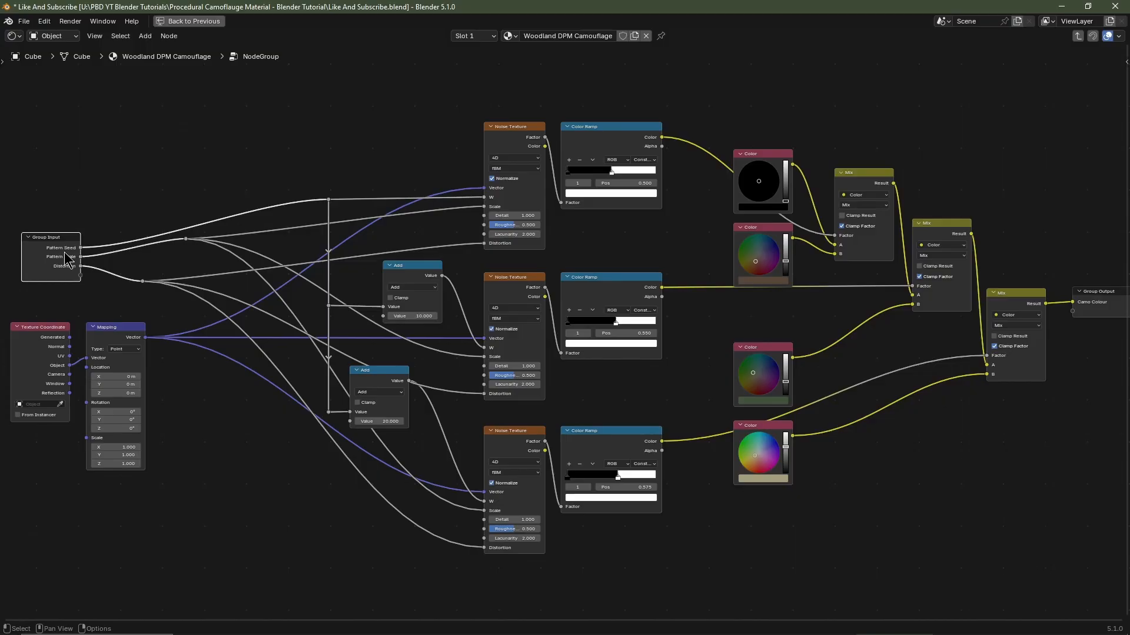
{"action": "key", "text": "g"}
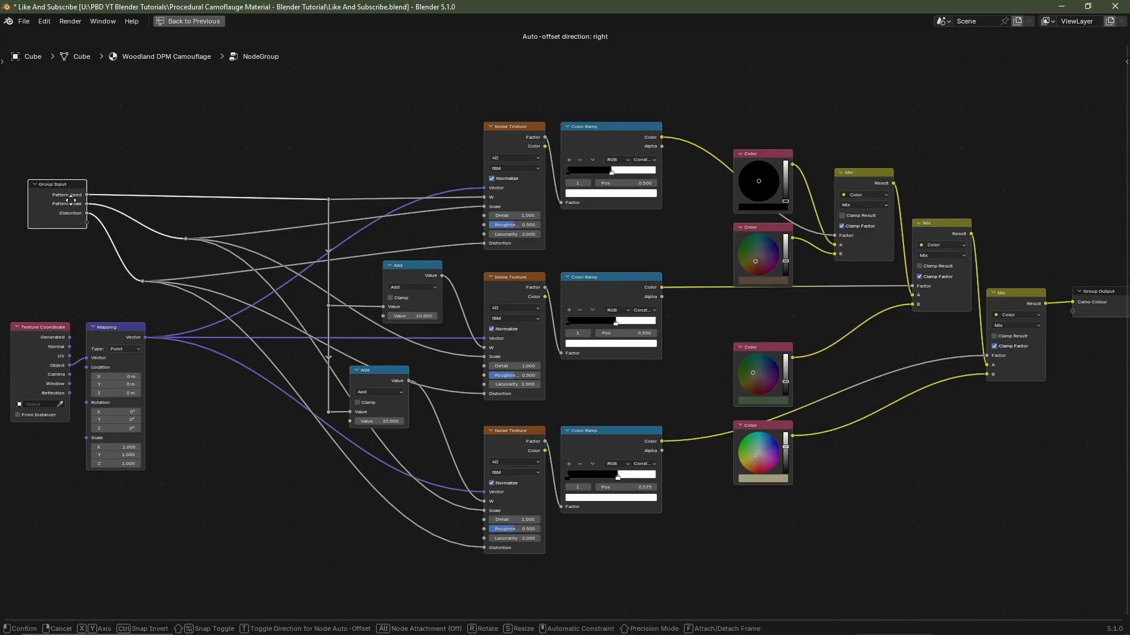
{"action": "left_click", "coordinate": [71, 239]}
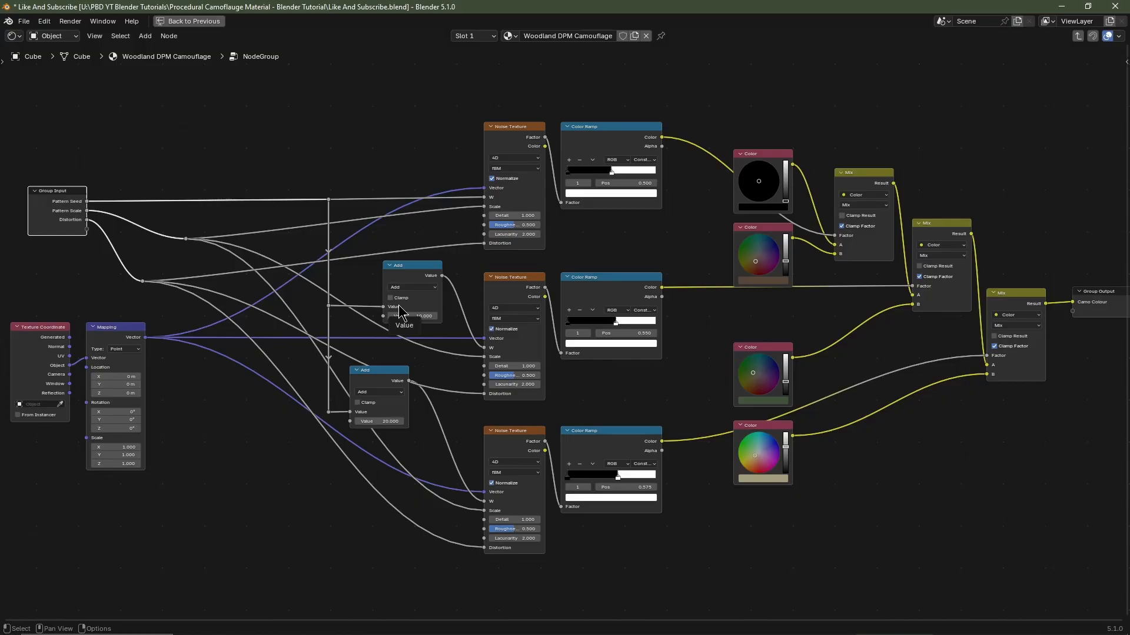
- Route the Pattern Scale links through a vertical column of reroutes level with the Noise Textures' Scale inputs
{"action": "left_click_drag", "start_coordinate": [229, 218], "coordinate": [172, 272]}
{"action": "key", "text": "g"}
{"action": "right_click_drag", "start_coordinate": [235, 241], "coordinate": [206, 288], "text": "shift"}
{"action": "key", "text": "g"}
{"action": "left_click", "coordinate": [190, 534]}
- Lower the Add nodes and their Pattern Seed reroutes to line up with the Noise Textures' W inputs, then shift them along X
{"action": "key", "text": "g"}
{"action": "key", "text": "y"}
{"action": "left_click", "coordinate": [370, 503]}
{"action": "left_click_drag", "start_coordinate": [352, 166], "coordinate": [306, 221], "text": "shift"}
{"action": "key", "text": "g"}
{"action": "key", "text": "x"}
{"action": "left_click", "coordinate": [364, 170]}
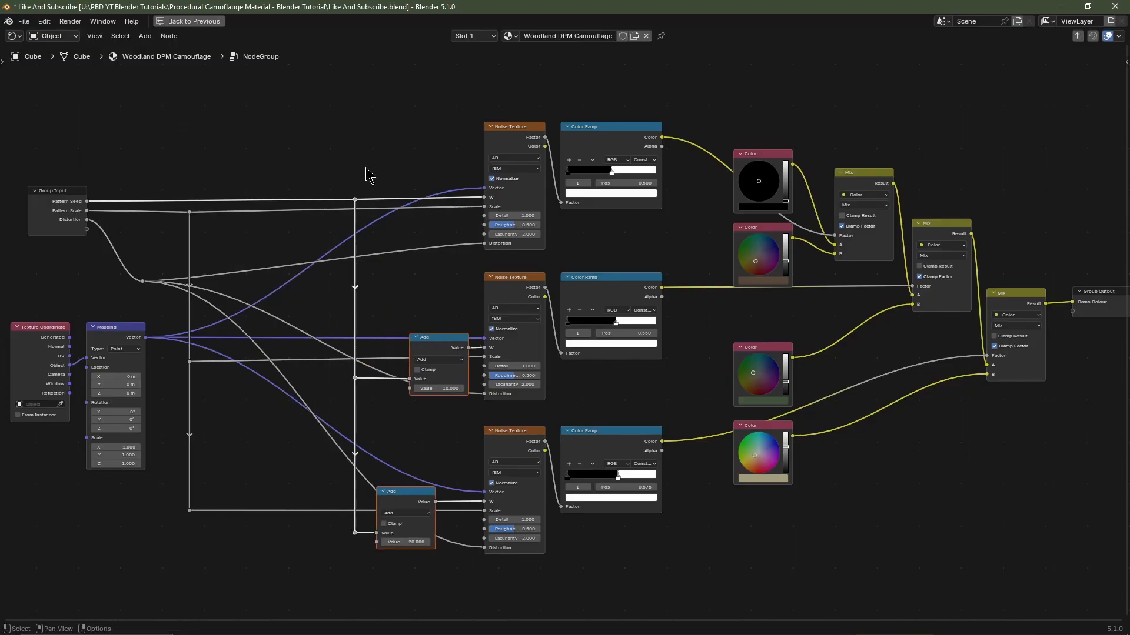
- Align the lower Add node beneath the upper one and move the Pattern Seed reroute column right beside them along X
{"action": "left_click_drag", "start_coordinate": [400, 492], "coordinate": [435, 491]}
{"action": "left_click_drag", "start_coordinate": [371, 170], "coordinate": [348, 557]}
{"action": "key", "text": "g"}
{"action": "key", "text": "x"}
{"action": "left_click", "coordinate": [385, 554]}
- Move the Pattern Scale reroute column along X until it sits just before the Pattern Seed column
{"action": "left_click", "coordinate": [190, 510]}
{"action": "key", "text": "g"}
{"action": "key", "text": "x"}
{"action": "left_click", "coordinate": [376, 393]}
- Route the Distortion links through a vertical reroute column level with the Noise Textures' Distortion inputs, placed just before the Pattern Scale column
{"action": "key", "text": "g"}
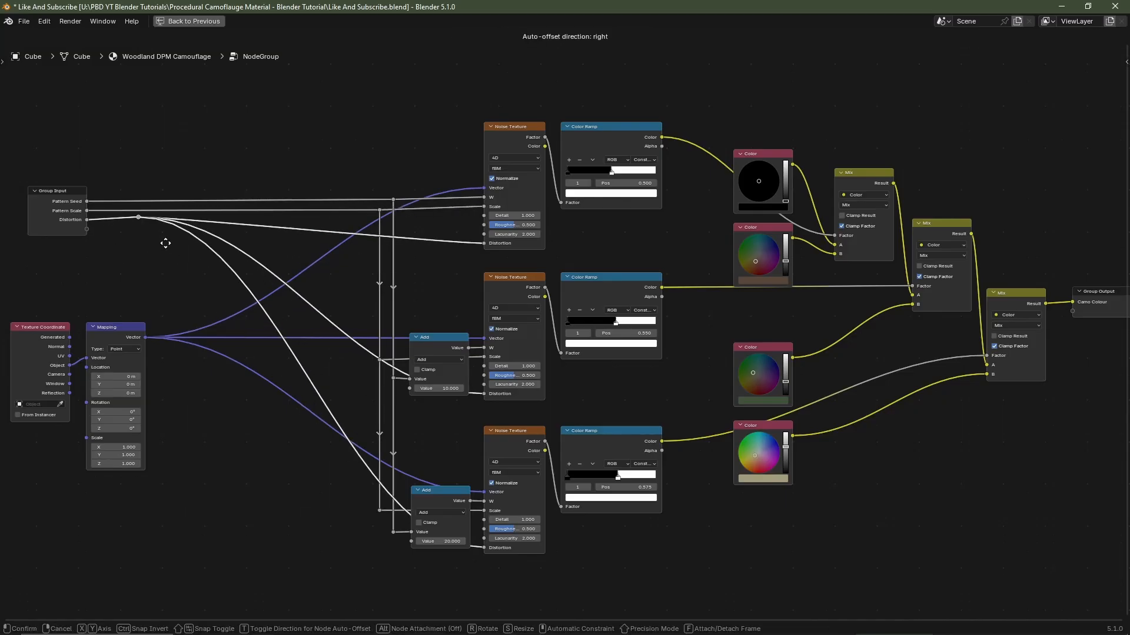
{"action": "left_click", "coordinate": [232, 246]}
{"action": "right_click_drag", "start_coordinate": [235, 212], "coordinate": [235, 271], "text": "shift"}
{"action": "left_click_drag", "start_coordinate": [177, 203], "coordinate": [228, 559]}
{"action": "key", "text": "g"}
{"action": "key", "text": "x"}
{"action": "left_click", "coordinate": [390, 416]}
{"action": "left_click", "coordinate": [369, 240]}
{"action": "key", "text": "g"}
{"action": "key", "text": "y"}
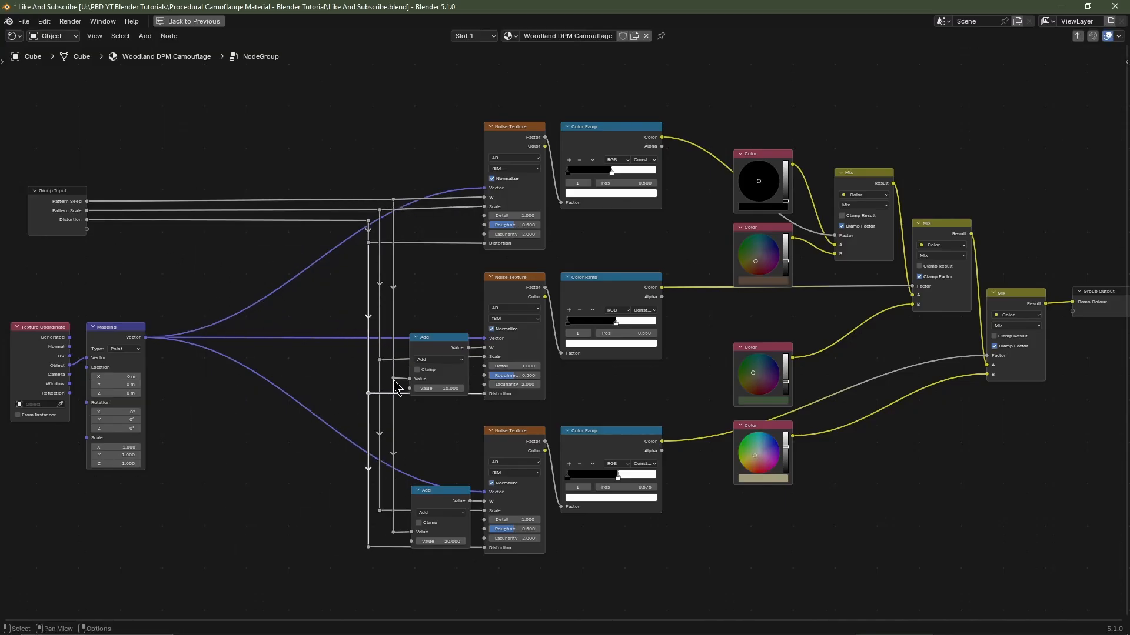
- Route the Mapping node's Vector links to the outer Noise Textures through a vertical reroute column placed just before the Distortion column
{"action": "middle_click_drag", "start_coordinate": [399, 533], "coordinate": [399, 470]}
{"action": "right_click_drag", "start_coordinate": [209, 256], "coordinate": [209, 294], "text": "shift"}
{"action": "key", "text": "g"}
{"action": "left_click", "coordinate": [247, 141]}
{"action": "left_click_drag", "start_coordinate": [182, 106], "coordinate": [230, 442]}
{"action": "key", "text": "g"}
{"action": "key", "text": "x"}
{"action": "left_click", "coordinate": [378, 386]}
- Move the Texture Coordinate, Mapping and Group Input nodes along X up to the reroute columns
{"action": "left_click_drag", "start_coordinate": [44, 229], "coordinate": [126, 424]}
{"action": "key", "text": "g"}
{"action": "key", "text": "x"}
{"action": "left_click", "coordinate": [57, 128]}
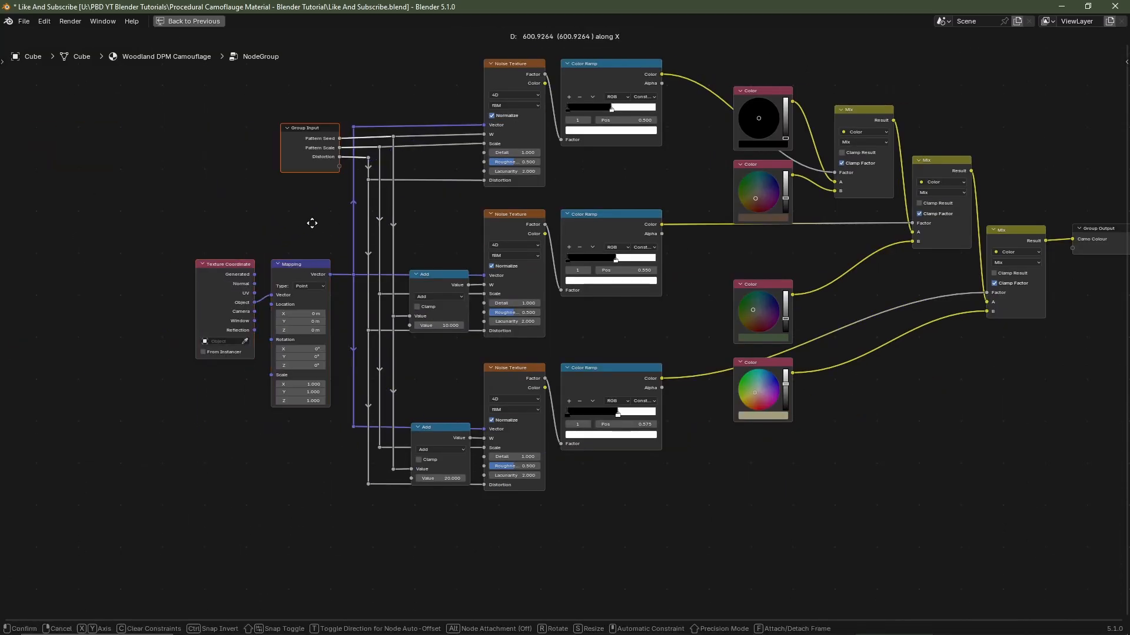
{"action": "scroll", "coordinate": [318, 222], "scroll_direction": "up", "scroll_amount": 2}
{"action": "left_click", "coordinate": [376, 246]}
{"action": "key", "text": "g"}
{"action": "key", "text": "y"}
- Spread the Color nodes out vertically beside the Mix nodes, raising the black and brown ones
{"action": "middle_click_drag", "start_coordinate": [818, 176], "coordinate": [506, 221]}
{"action": "left_click_drag", "start_coordinate": [505, 220], "coordinate": [505, 155]}
{"action": "left_click_drag", "start_coordinate": [601, 240], "coordinate": [582, 184]}
{"action": "left_click", "coordinate": [495, 300]}
{"action": "key", "text": "g"}
{"action": "key", "text": "y"}
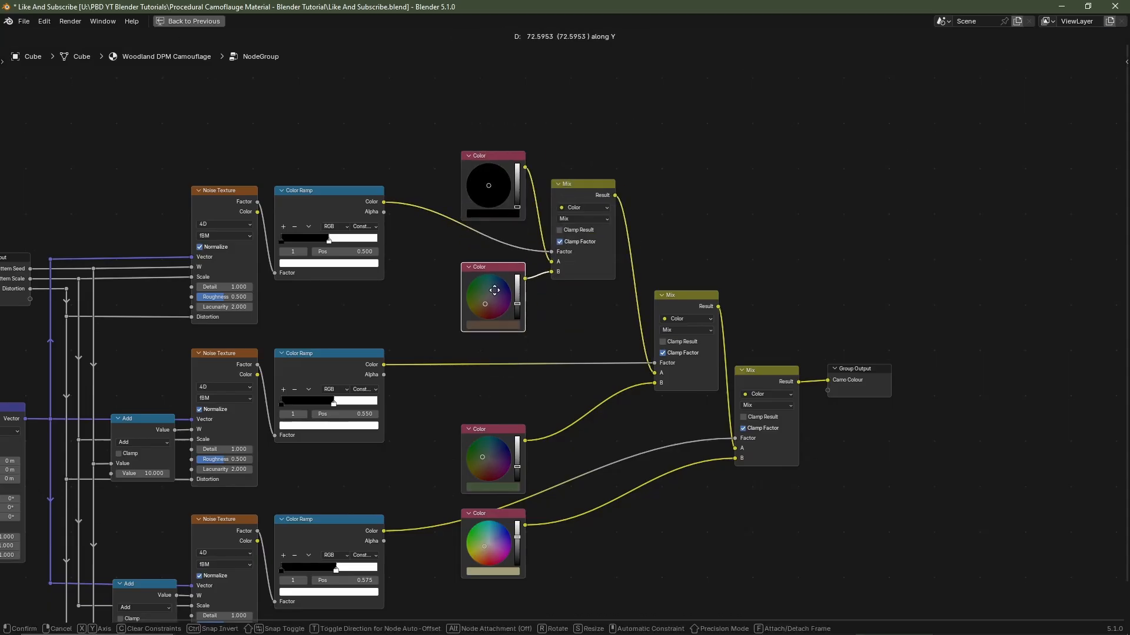
{"action": "left_click_drag", "start_coordinate": [496, 429], "coordinate": [599, 372]}
{"action": "middle_click_drag", "start_coordinate": [700, 400], "coordinate": [631, 297]}
{"action": "left_click_drag", "start_coordinate": [701, 268], "coordinate": [696, 364]}
{"action": "key", "text": "ctrl+z"}
{"action": "key", "text": "ctrl+z"}
{"action": "key", "text": "ctrl+z"}
{"action": "key", "text": "ctrl+z"}
{"action": "key", "text": "ctrl+z"}
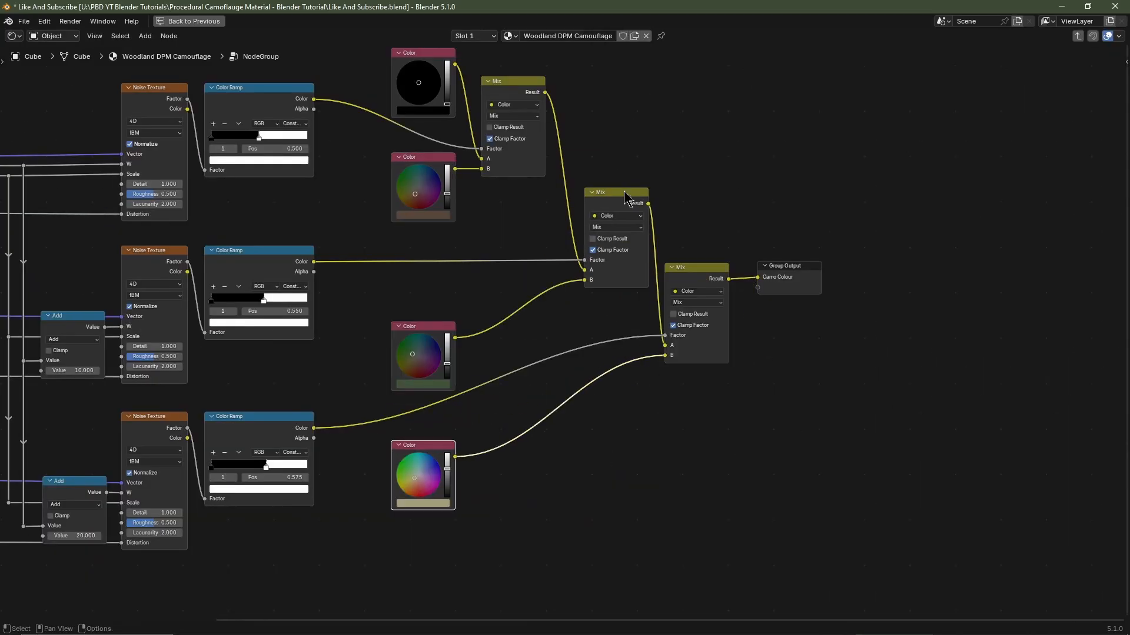
- Nudge the middle Mix node closer to the first, then move the Color, Mix and Group Output nodes along X towards the Color Ramps
{"action": "left_click_drag", "start_coordinate": [624, 191], "coordinate": [614, 190]}
{"action": "scroll", "coordinate": [618, 200], "scroll_direction": "down", "scroll_amount": 3}
{"action": "middle_click_drag", "start_coordinate": [618, 235], "coordinate": [789, 227]}
{"action": "scroll", "coordinate": [824, 206], "scroll_direction": "up", "scroll_amount": 4}
{"action": "left_click_drag", "start_coordinate": [1059, 89], "coordinate": [612, 529]}
{"action": "key", "text": "g"}
{"action": "key", "text": "x"}
{"action": "middle_click_drag", "start_coordinate": [683, 406], "coordinate": [716, 401]}
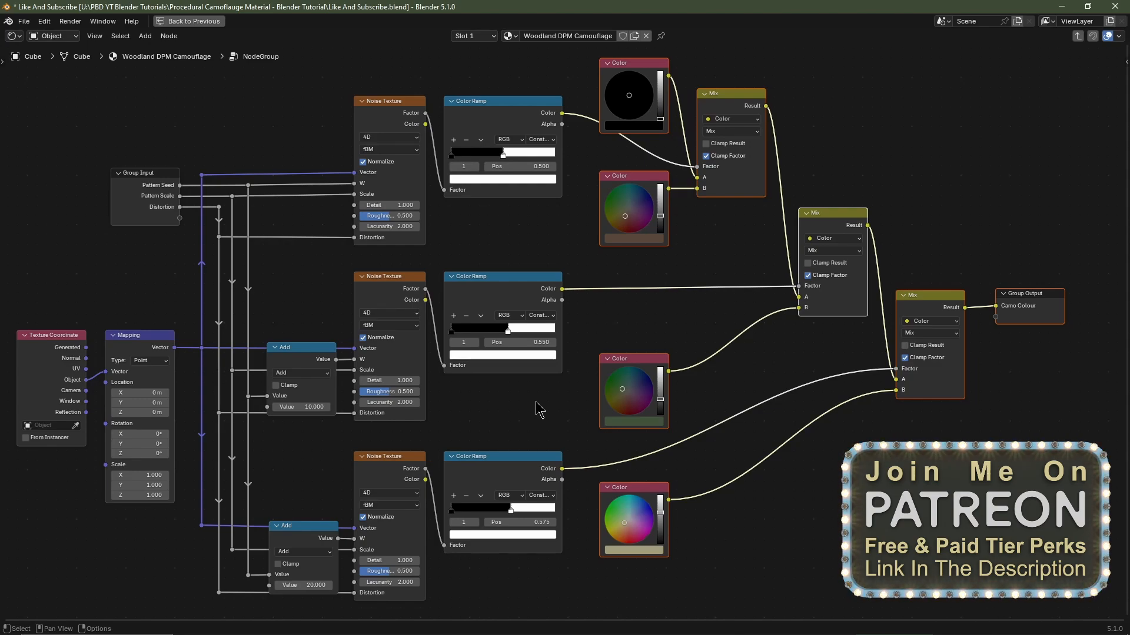
- Exit the node group, place its node beside the Principled BSDF and restore the full workspace layout
{"action": "key", "text": "Tab"}
{"action": "scroll", "coordinate": [535, 402], "scroll_direction": "down", "scroll_amount": 6}
{"action": "key", "text": "g"}
{"action": "left_click", "coordinate": [876, 312]}
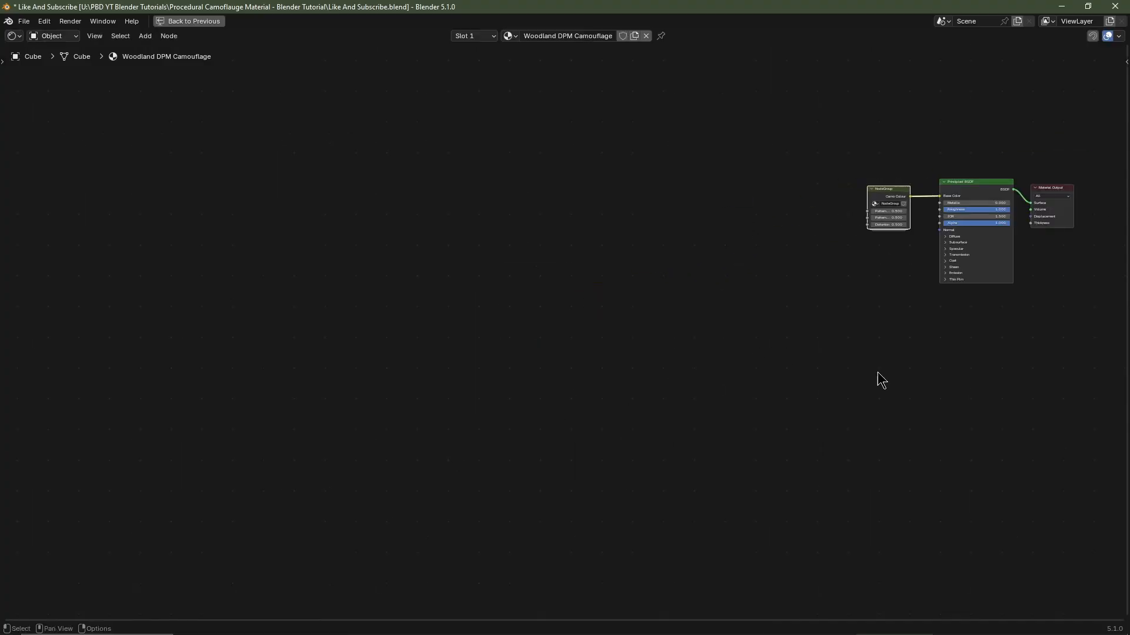
{"action": "middle_click_drag", "start_coordinate": [879, 373], "coordinate": [575, 464]}
{"action": "scroll", "coordinate": [575, 464], "scroll_direction": "up", "scroll_amount": 9}
{"action": "key", "text": "ctrl+space"}
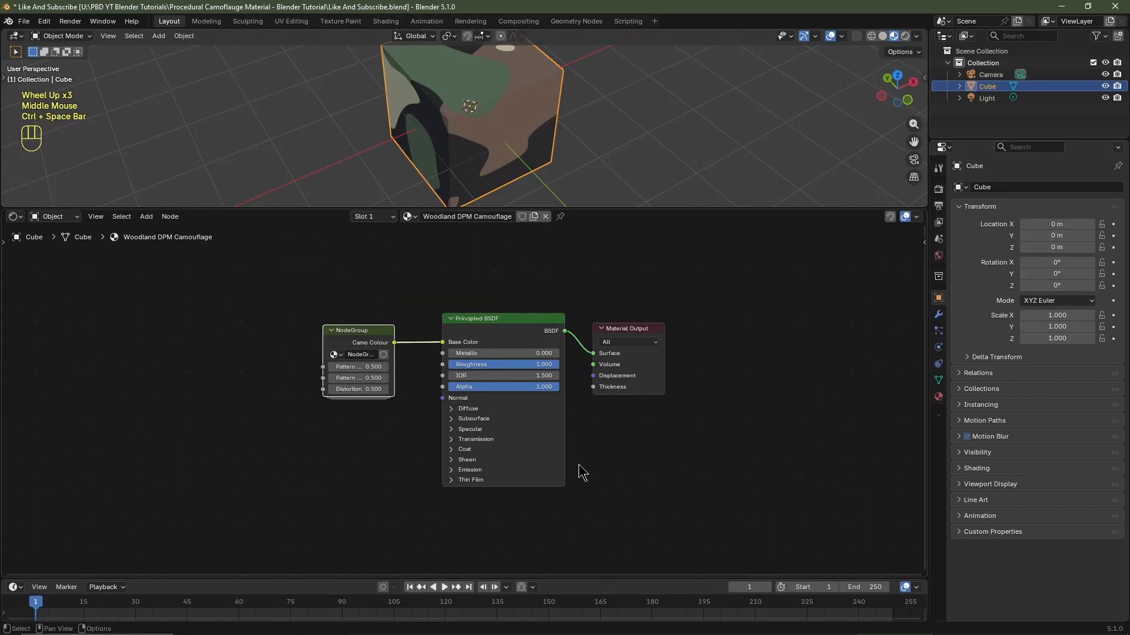
- Rename the node group as DPM Woodland Camouflage and widen its node so the socket names fit
{"action": "scroll", "coordinate": [581, 471], "scroll_direction": "up", "scroll_amount": 3}
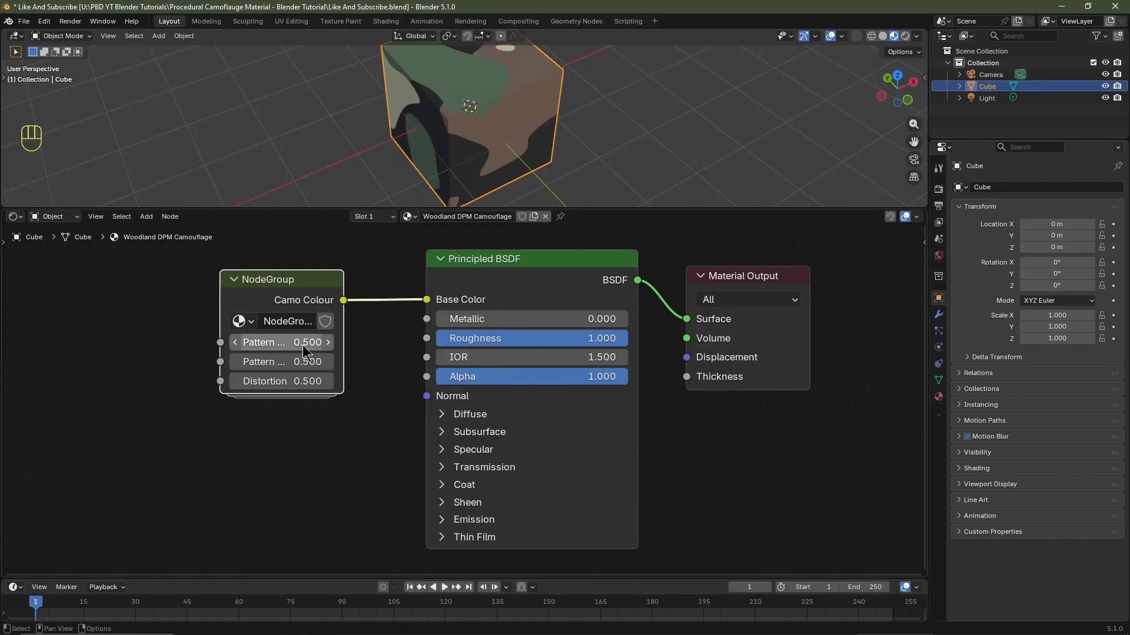
{"action": "left_click", "coordinate": [296, 315]}
{"action": "type", "text": "Wo"}
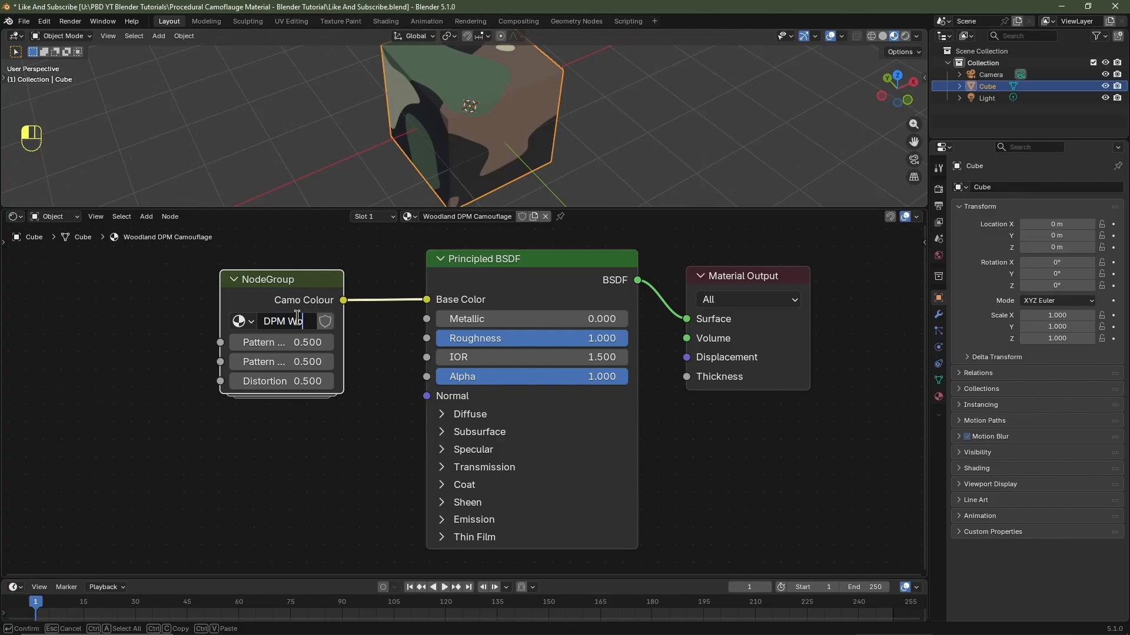
{"action": "type", "text": "odland DPM Camouflage"}
{"action": "key", "text": "Return"}
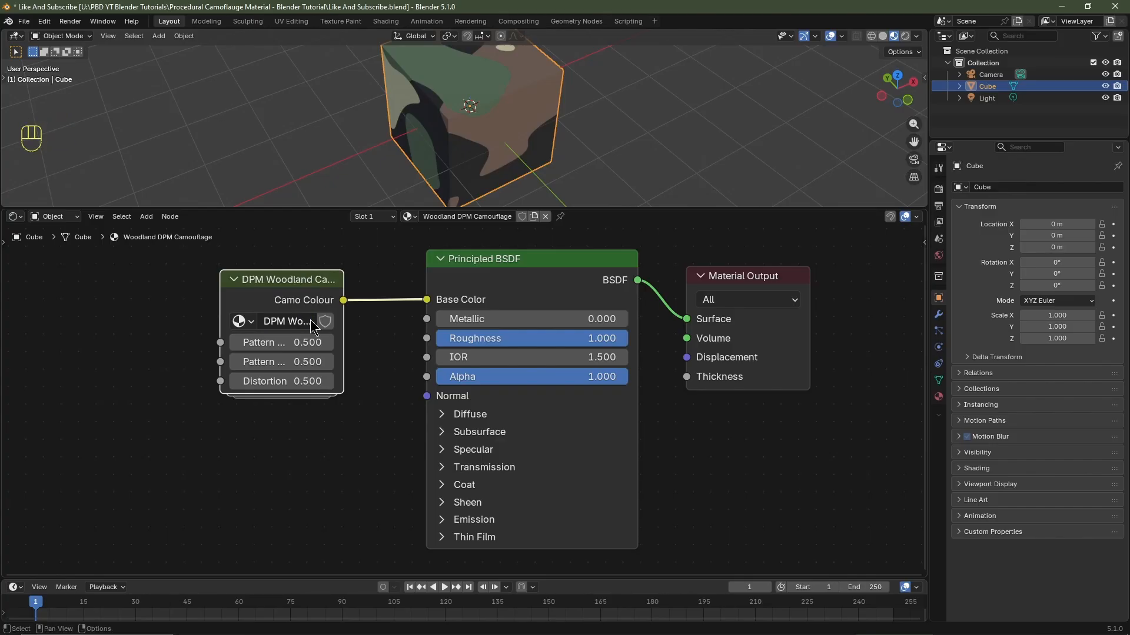
{"action": "left_click_drag", "start_coordinate": [222, 296], "coordinate": [178, 296]}
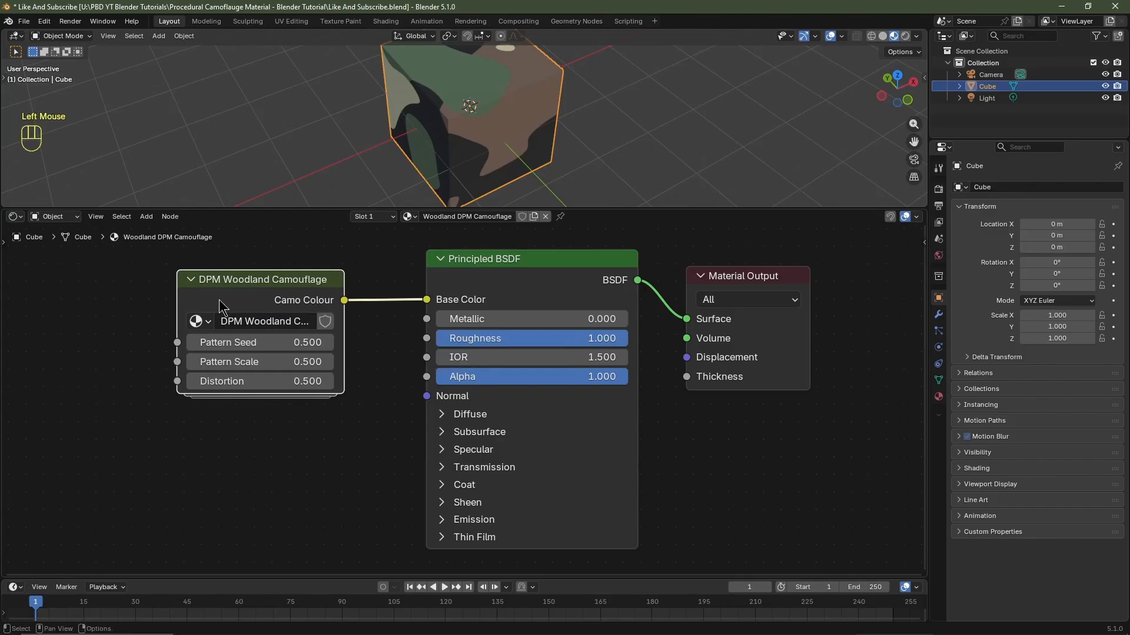
- Enable a custom color for the DPM Woodland Camouflage group node and set it to a golden brown
{"action": "key", "text": "n"}
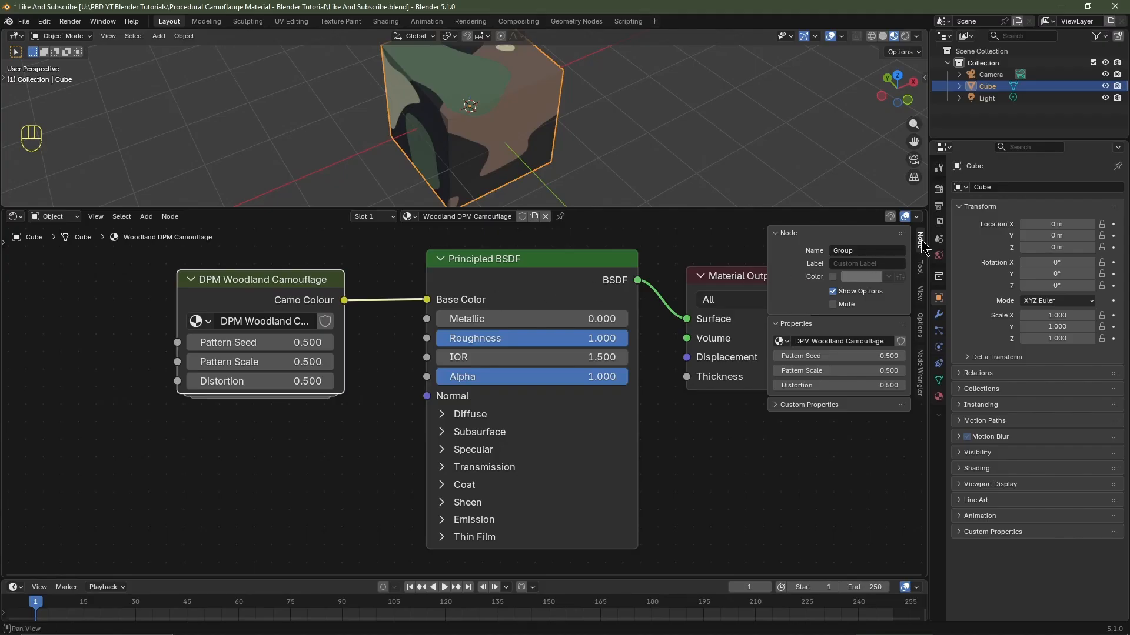
{"action": "left_click", "coordinate": [832, 279]}
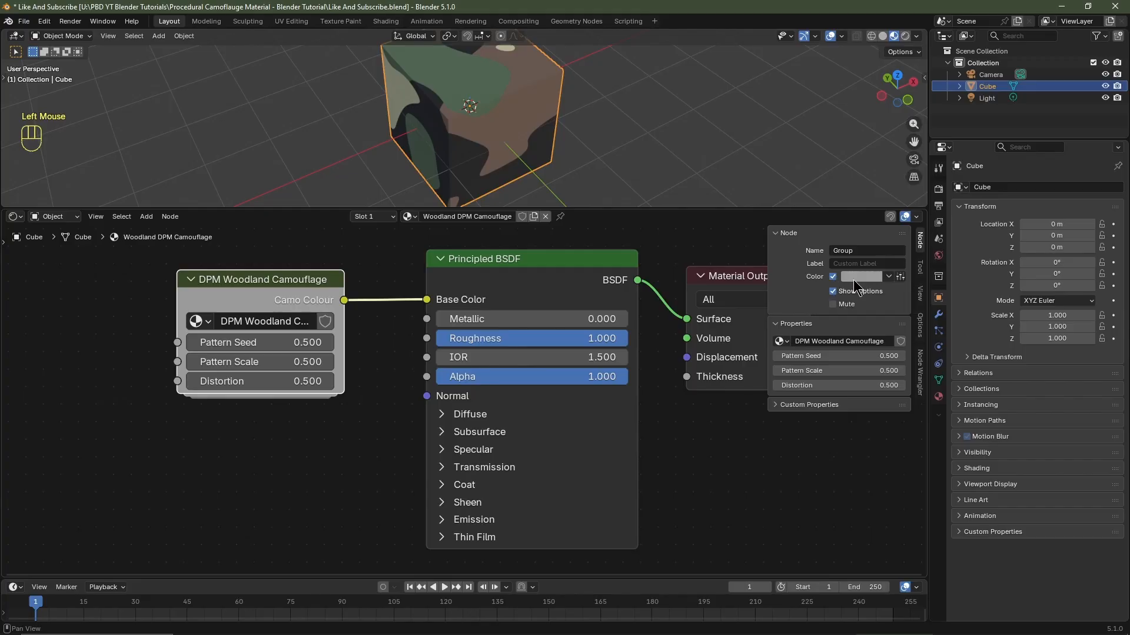
{"action": "left_click", "coordinate": [854, 279]}
{"action": "left_click", "coordinate": [875, 167]}
{"action": "scroll", "coordinate": [876, 167], "scroll_direction": "down", "scroll_amount": 3}
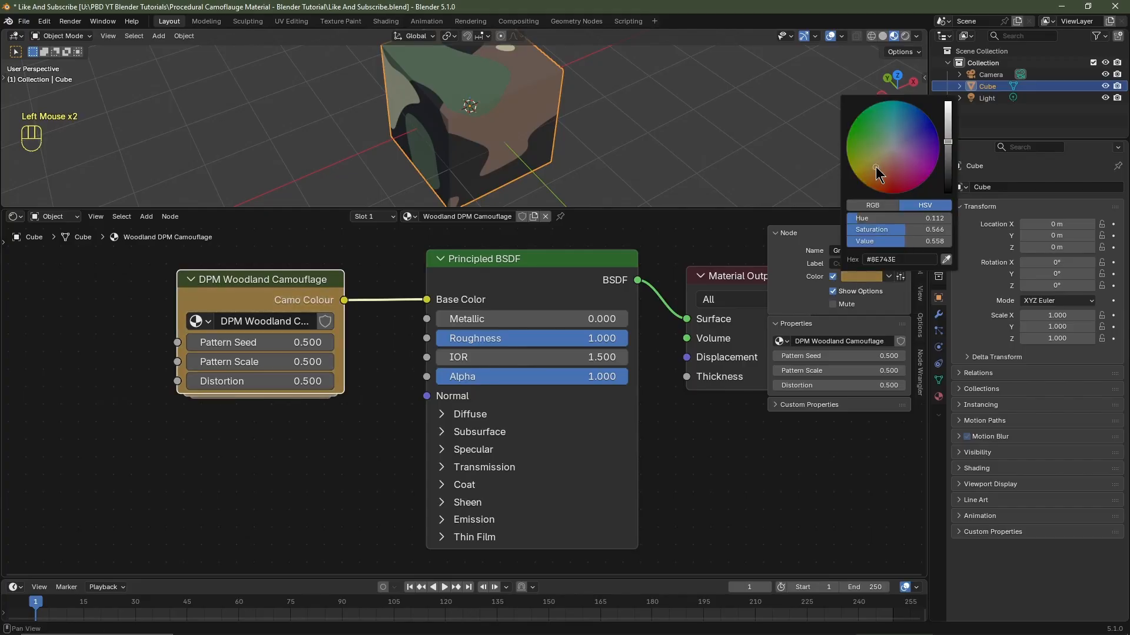
{"action": "key", "text": "n"}
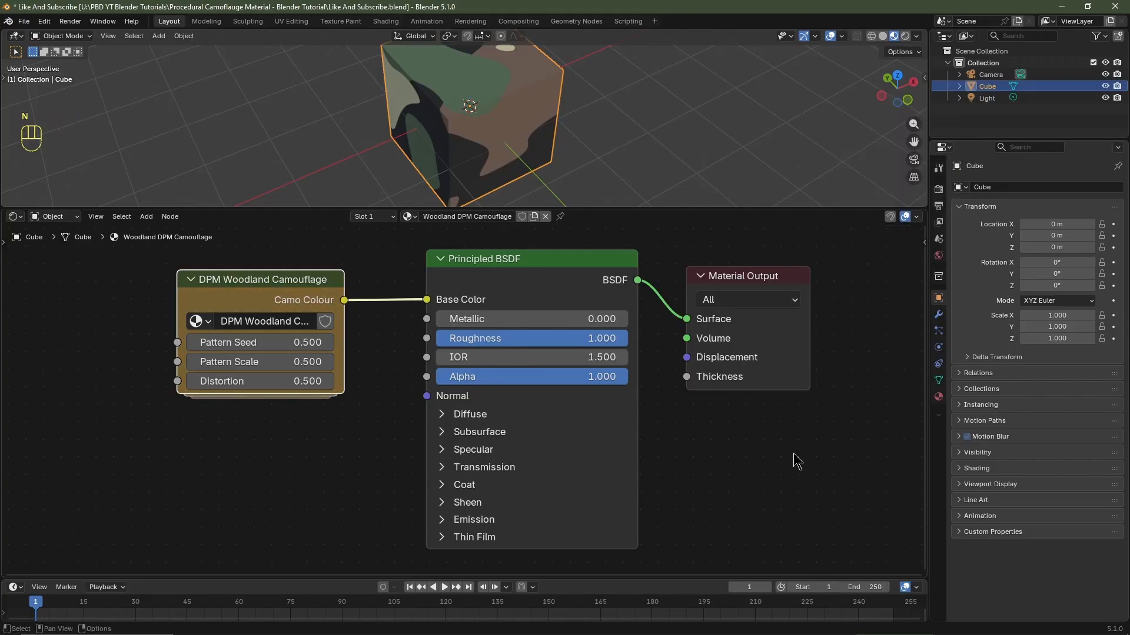
- Set the DPM Woodland Camouflage node's Pattern Scale to 2 and Distortion to 1, and enlarge the 3D viewport to show the whole cube
{"action": "left_click", "coordinate": [277, 359]}
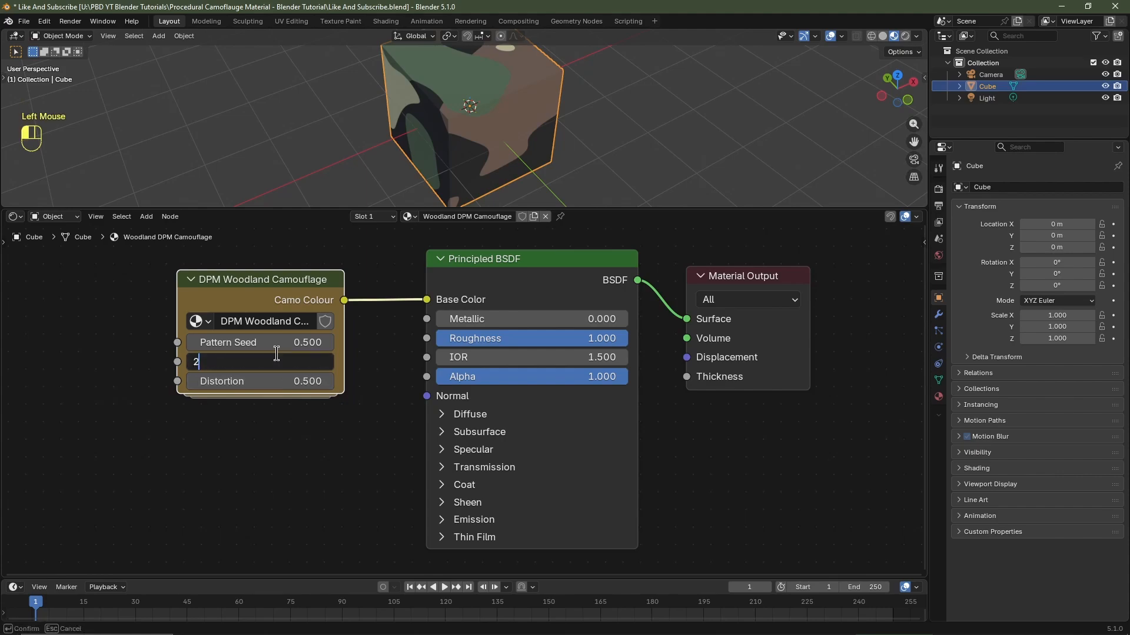
{"action": "type", "text": "2"}
{"action": "key", "text": "Tab"}
{"action": "key", "text": "Return"}
{"action": "left_click_drag", "start_coordinate": [456, 207], "coordinate": [457, 268]}
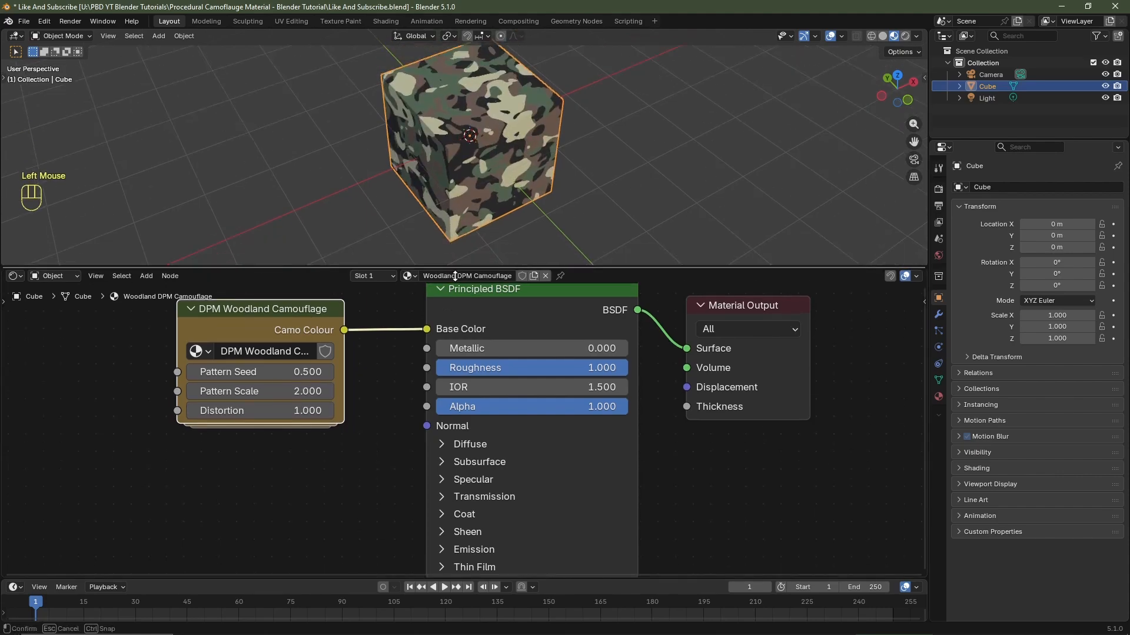
{"action": "left_click_drag", "start_coordinate": [456, 268], "coordinate": [456, 358]}
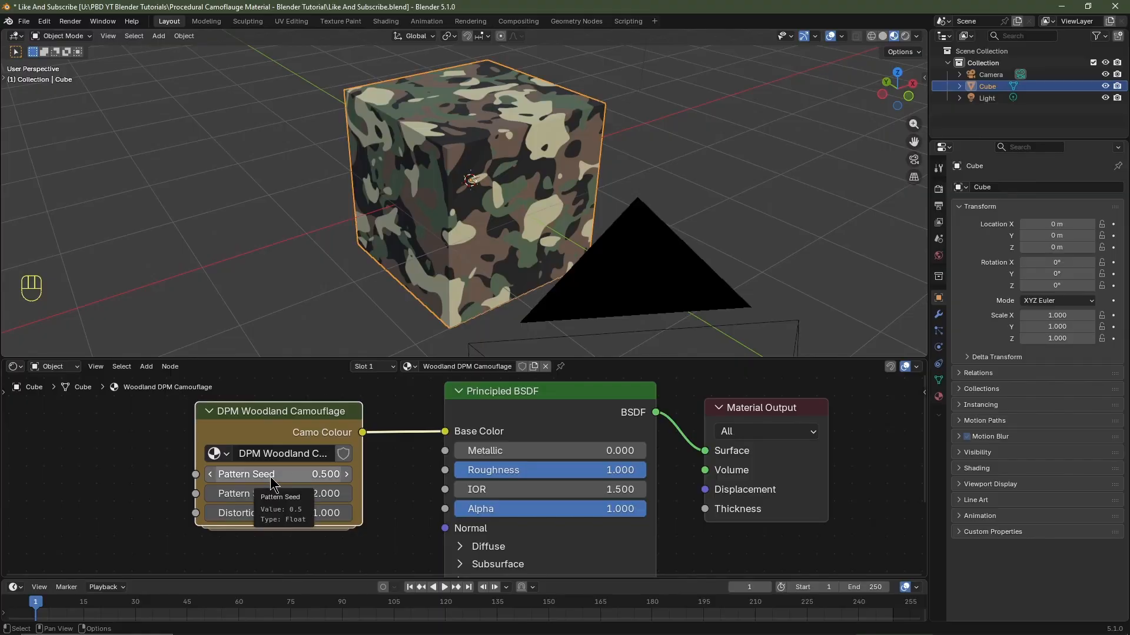
- Preview other Pattern Seed and Pattern Scale values on the camouflage group node, cancelling each change
{"action": "left_click_drag", "start_coordinate": [270, 479], "coordinate": [353, 478], "text": "shift"}
{"action": "key", "text": "Escape"}
{"action": "left_click_drag", "start_coordinate": [263, 497], "coordinate": [293, 494], "text": "shift"}
{"action": "key", "text": "Escape"}
{"action": "key", "text": "Escape"}
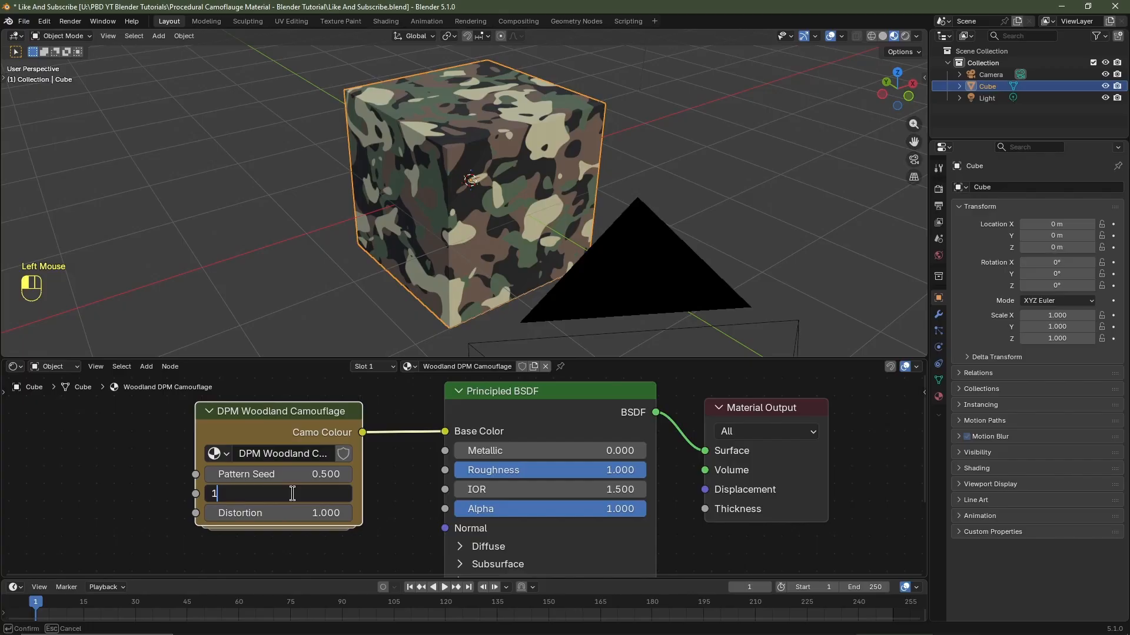
- Try a Pattern Scale of 1 with a Distortion of 8 on the camouflage group node
{"action": "type", "text": "1"}
{"action": "key", "text": "Return"}
{"action": "left_click", "coordinate": [274, 513]}
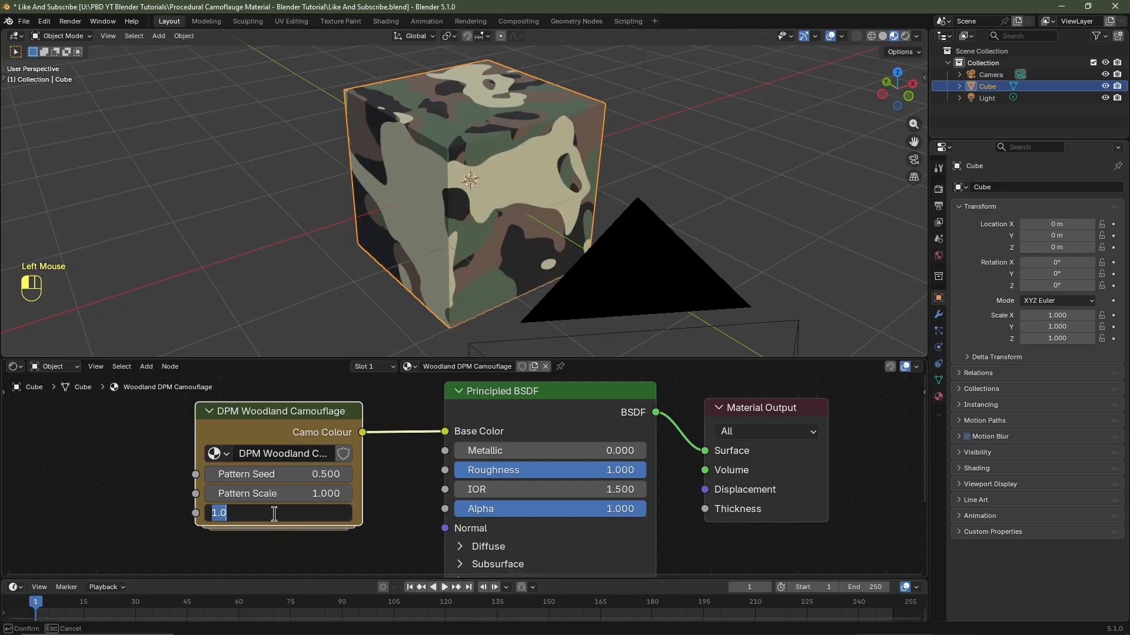
{"action": "type", "text": "8"}
{"action": "key", "text": "Return"}
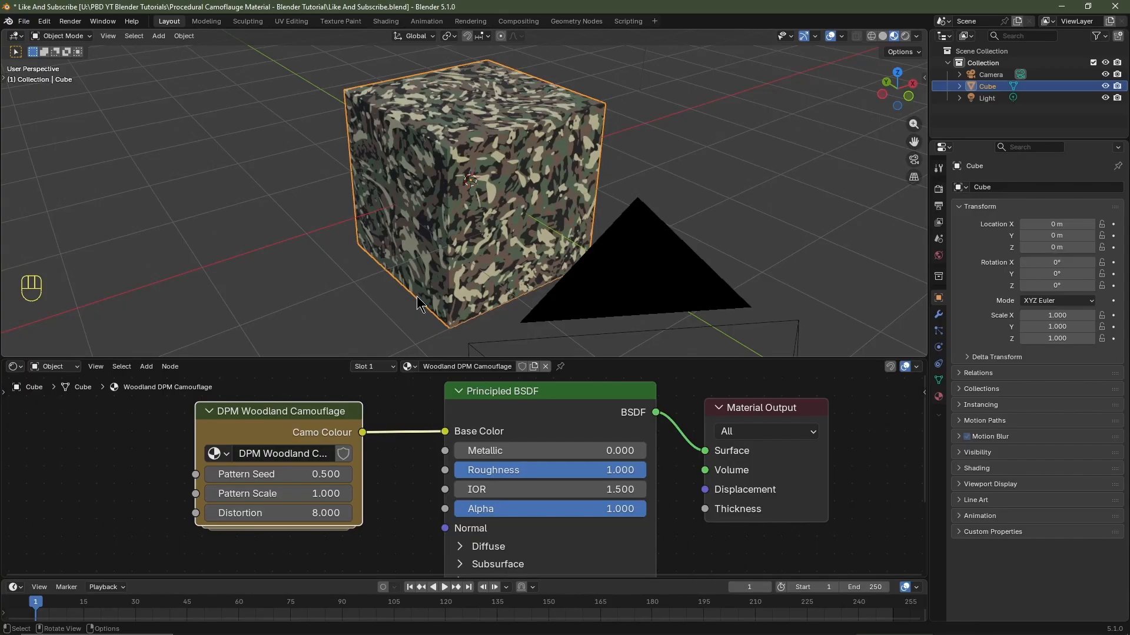
- Return the camouflage group node to a Pattern Scale of 2 and a Distortion of 1
{"action": "key", "text": "ctrl+z"}
{"action": "key", "text": "ctrl+z"}
{"action": "left_click", "coordinate": [287, 492]}
{"action": "key", "text": "Tab"}
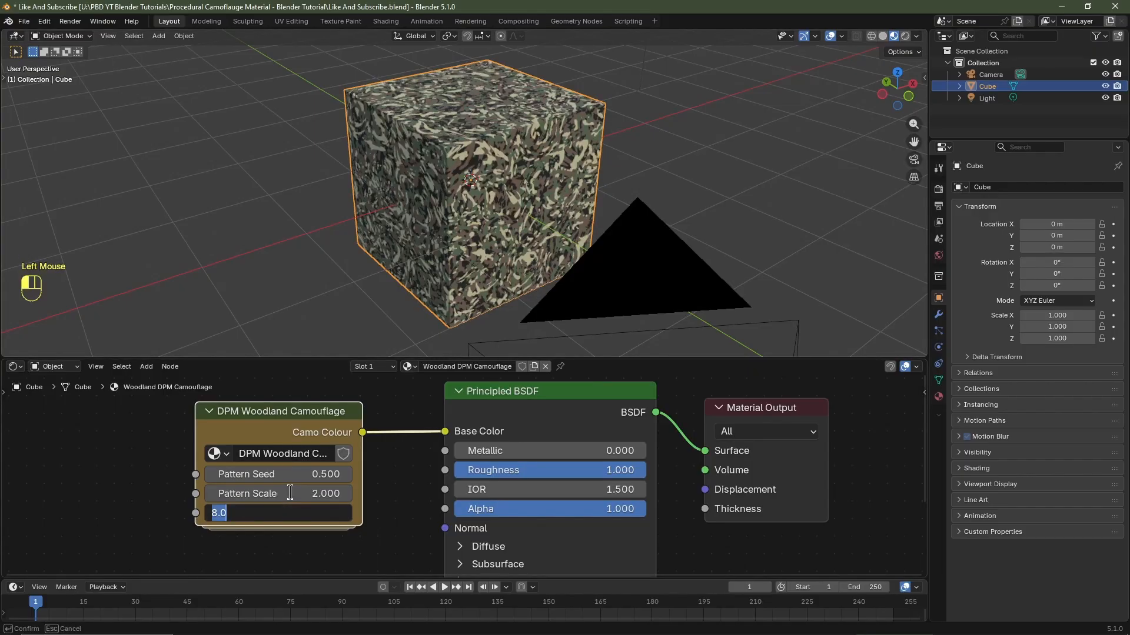
{"action": "type", "text": "1"}
{"action": "key", "text": "Return"}
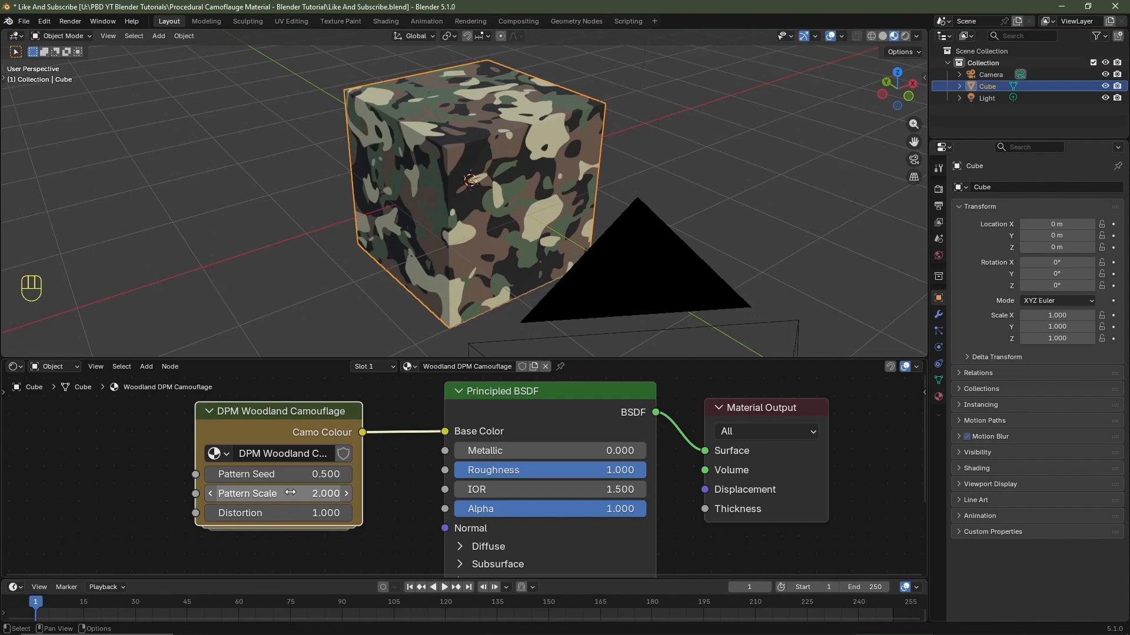
- Add an ico sphere to the scene and move it 3 m along the Y axis, beside the cube
{"action": "scroll", "coordinate": [456, 238], "scroll_direction": "down", "scroll_amount": 2}
{"action": "mouse_move", "coordinate": [455, 238]}
{"action": "middle_mouse_down"}
{"action": "mouse_move", "coordinate": [487, 251]}
{"action": "mouse_move", "coordinate": [453, 243]}
{"action": "middle_mouse_up"}
{"action": "scroll", "coordinate": [477, 248], "scroll_direction": "down", "scroll_amount": 2}
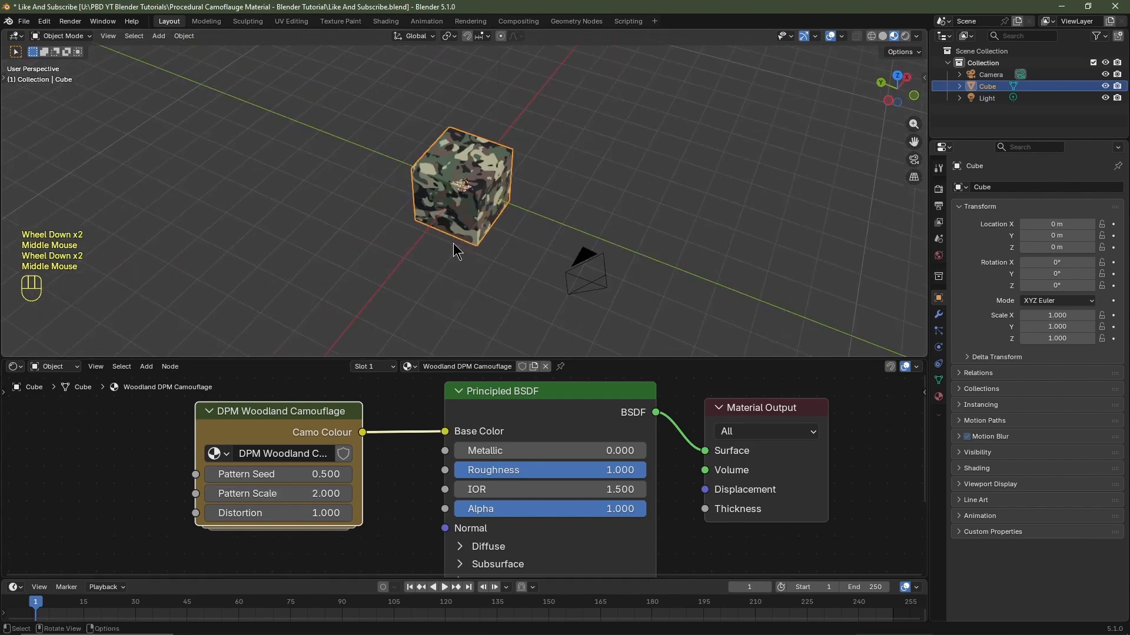
{"action": "key", "text": "shift+a"}
{"action": "mouse_move", "coordinate": [443, 266]}
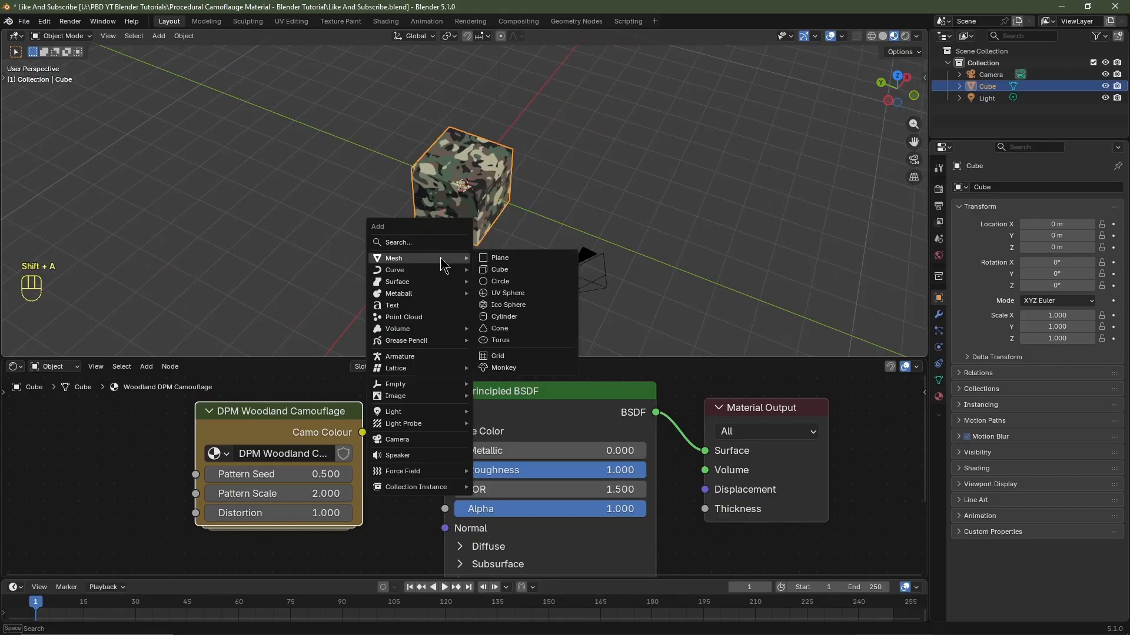
{"action": "left_click", "coordinate": [505, 305]}
{"action": "right_click", "coordinate": [537, 290]}
{"action": "key", "text": "g"}
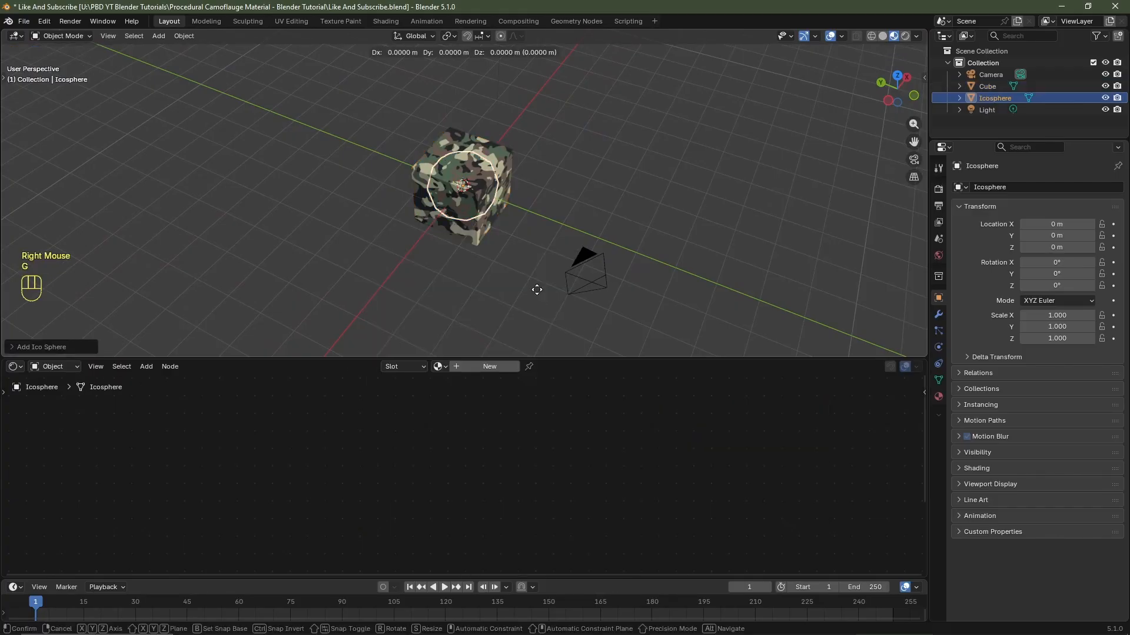
{"action": "key", "text": "y"}
{"action": "key", "text": "ctrl"}
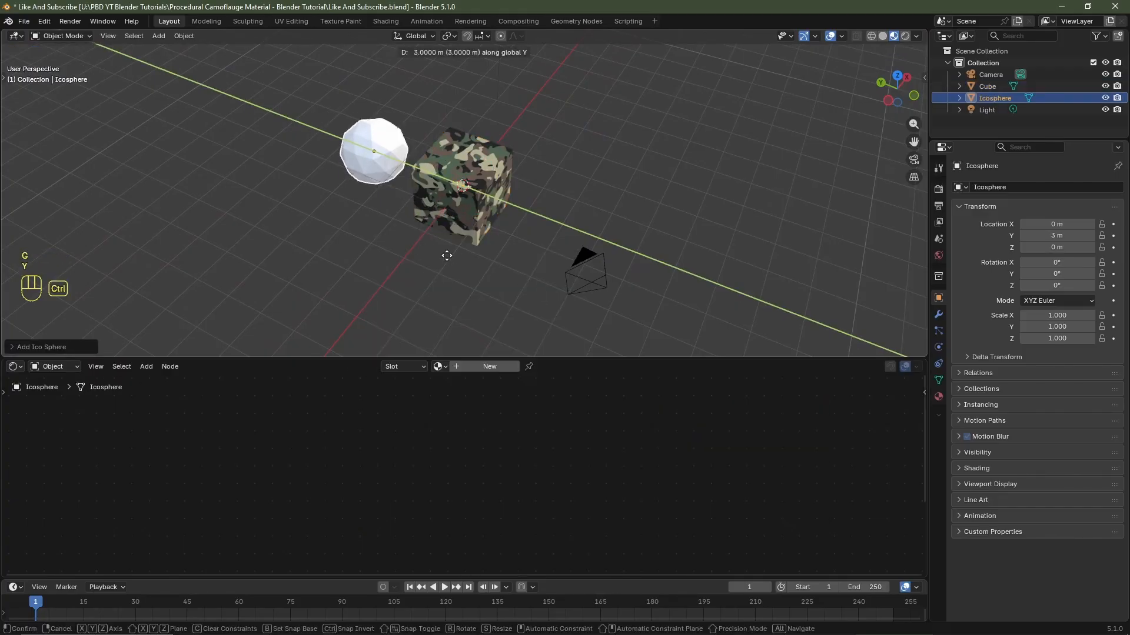
{"action": "left_click", "coordinate": [448, 254], "text": "ctrl"}
- Give the ico sphere a level 2 subdivision surface and shade it smooth
{"action": "scroll", "coordinate": [420, 232], "scroll_direction": "up", "scroll_amount": 2}
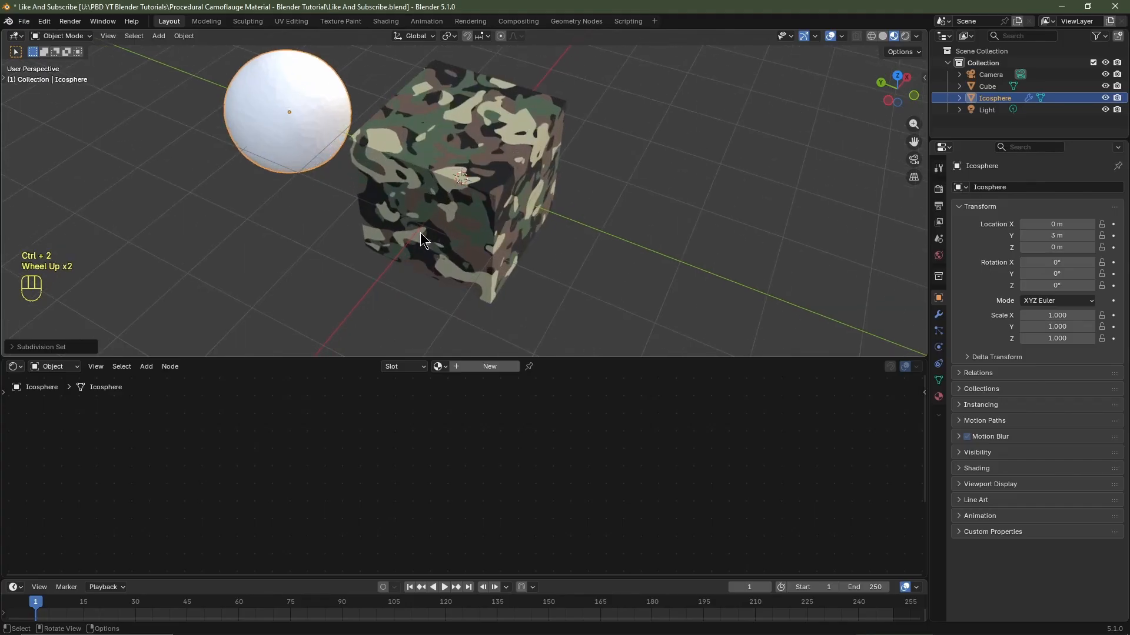
{"action": "middle_click_drag", "start_coordinate": [294, 203], "coordinate": [384, 217], "text": "shift"}
{"action": "right_click", "coordinate": [382, 210]}
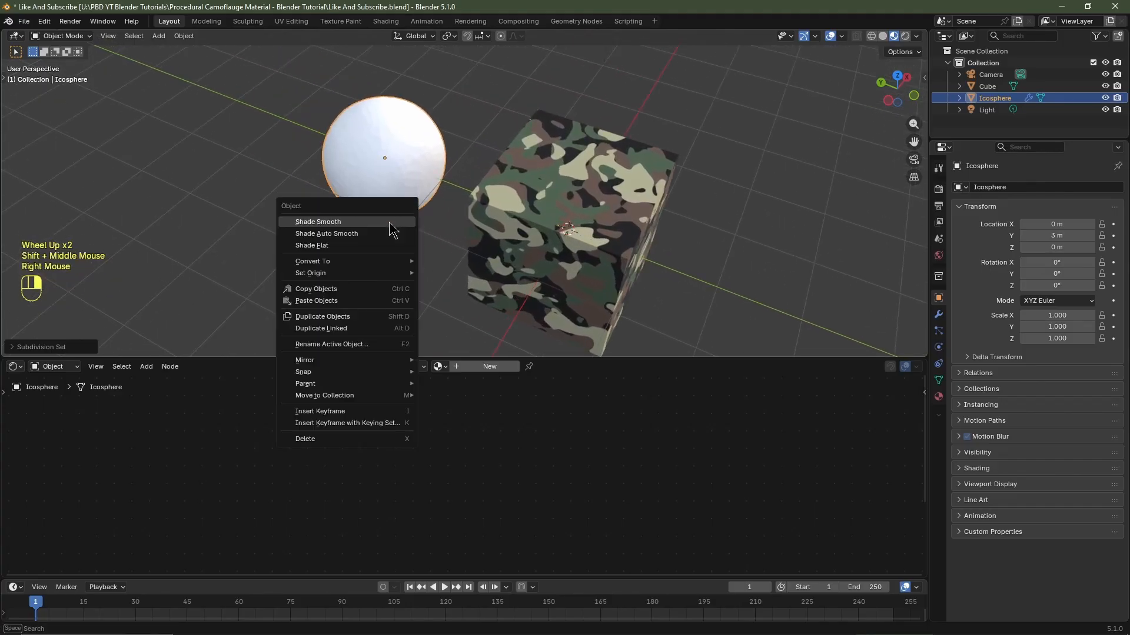
{"action": "left_click", "coordinate": [387, 222]}
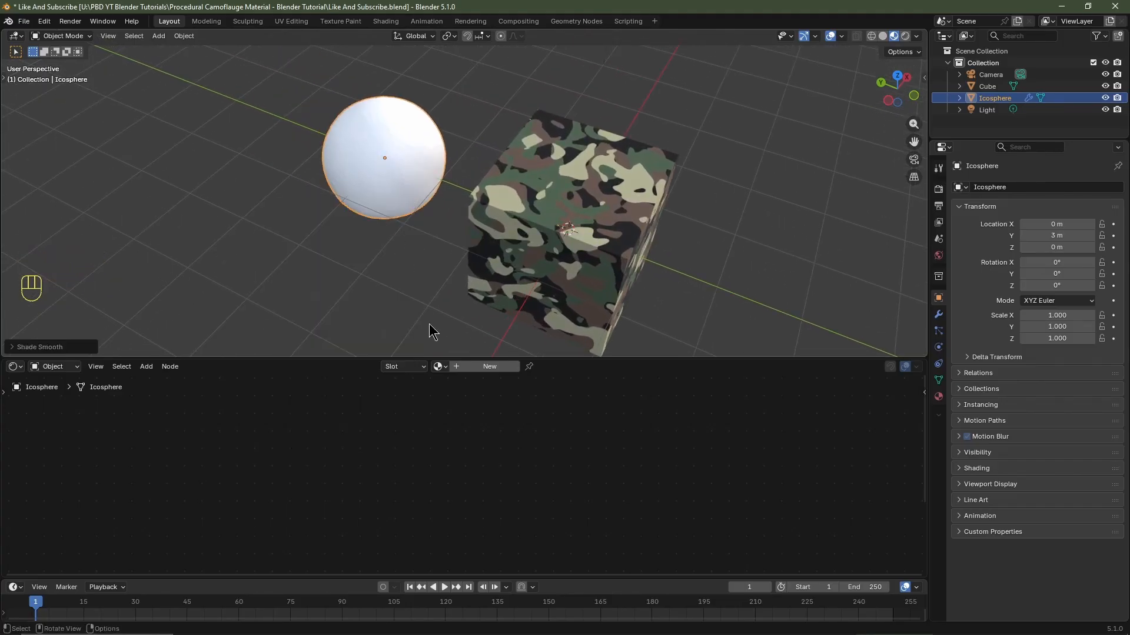
- Assign the existing Woodland DPM Camouflage material to the ico sphere
{"action": "left_click", "coordinate": [440, 367]}
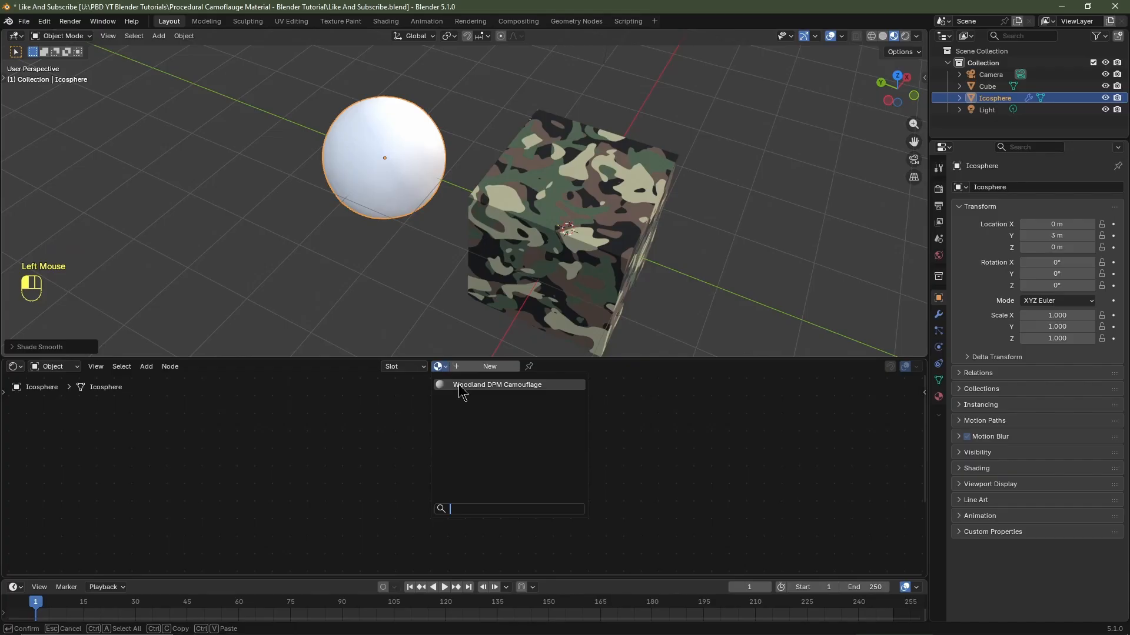
{"action": "left_click", "coordinate": [497, 385]}
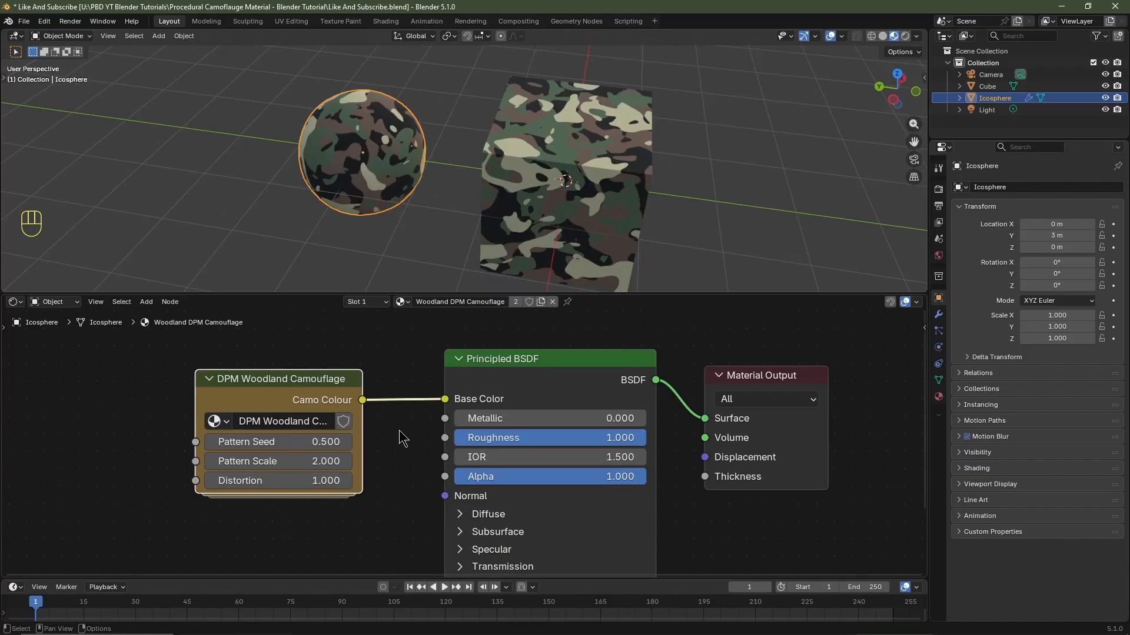